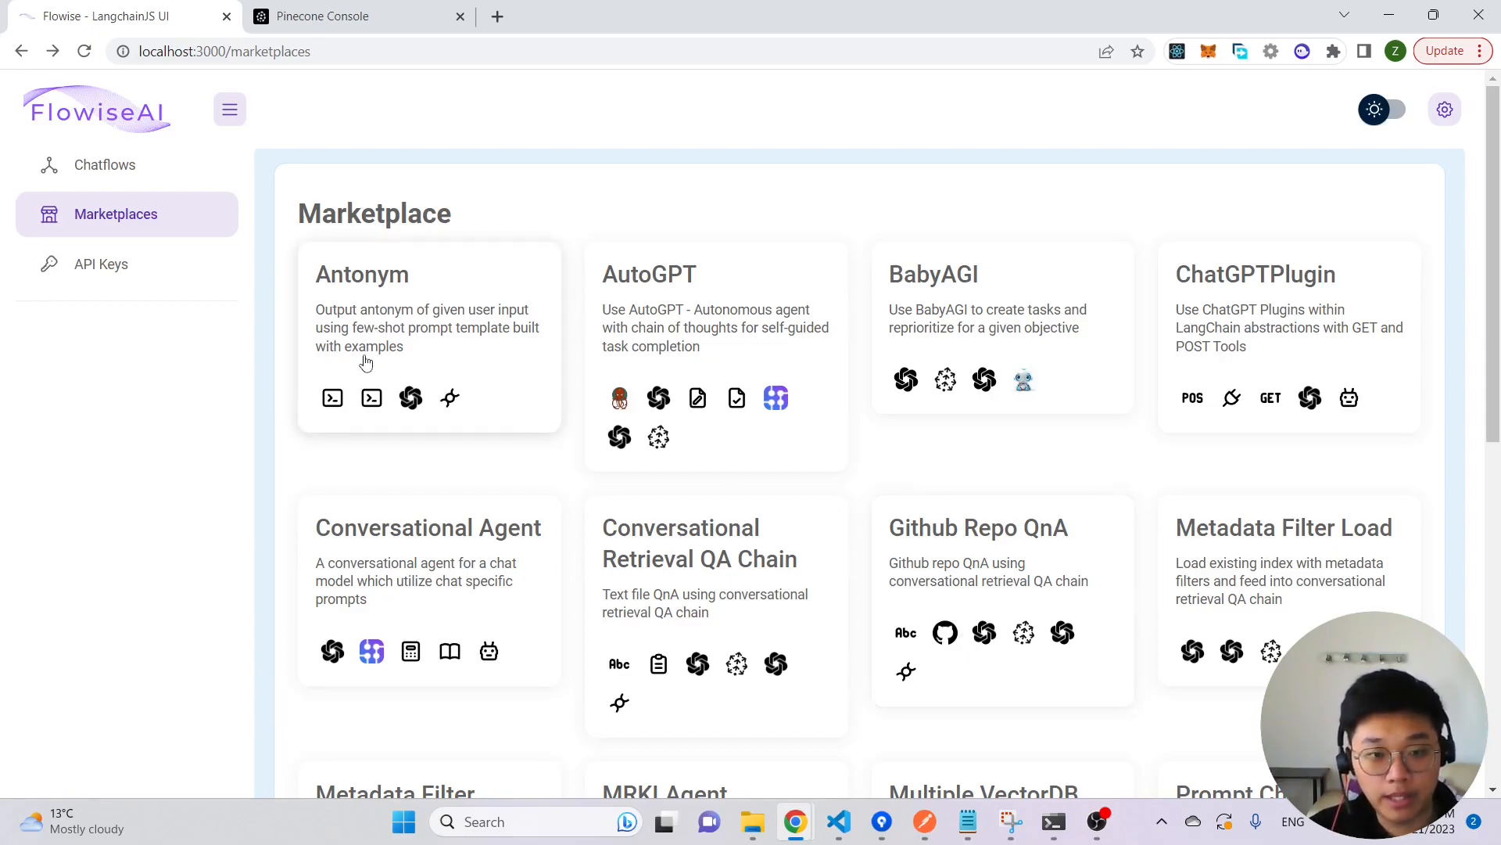
- Open the Conversational Retrieval QA Chain template from the Marketplace
scroll(711, 442, "down", 4)
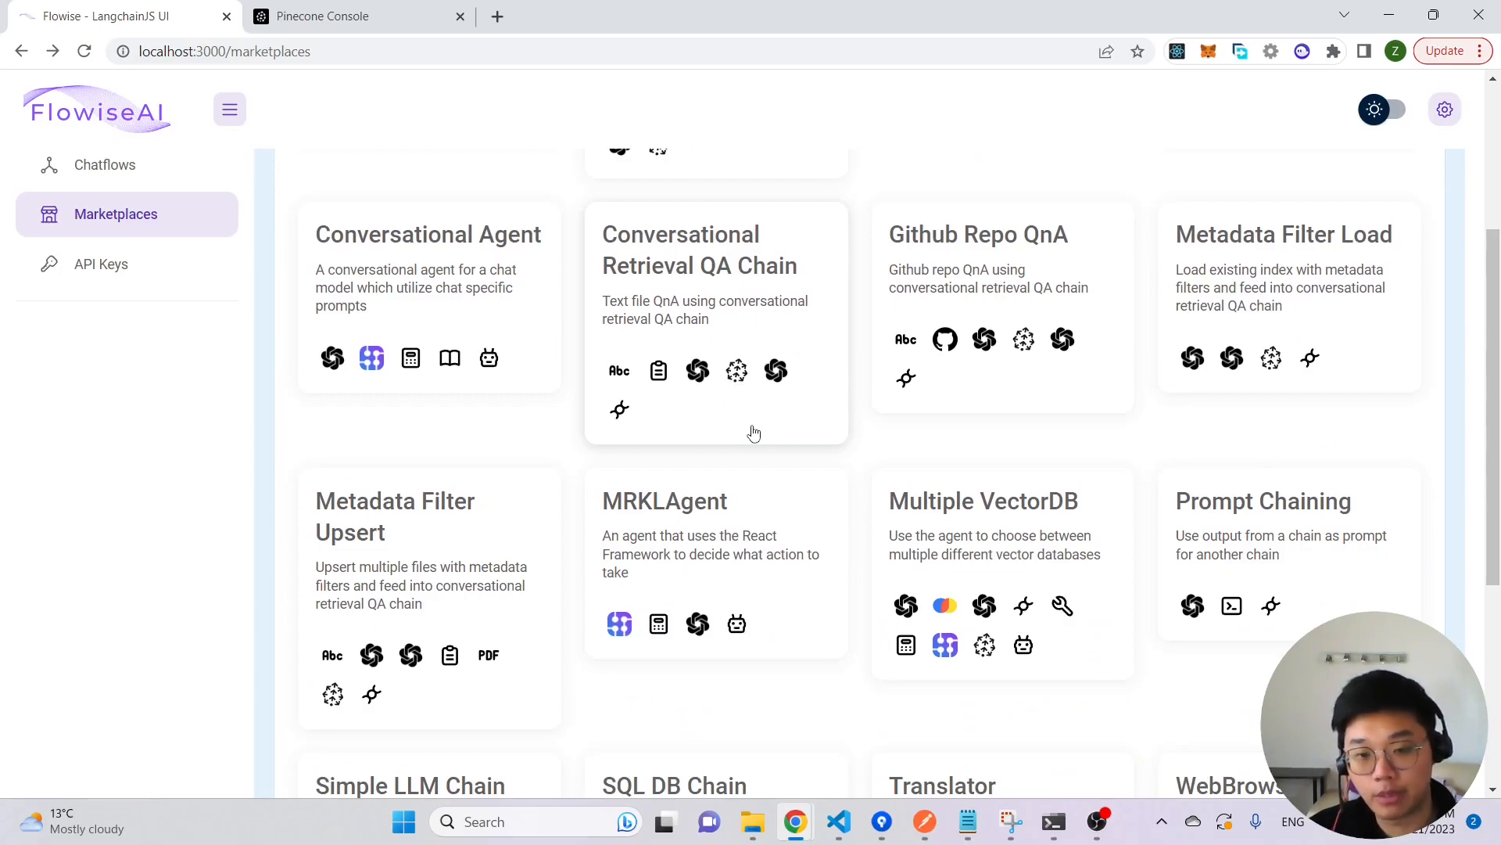
left_click(682, 333)
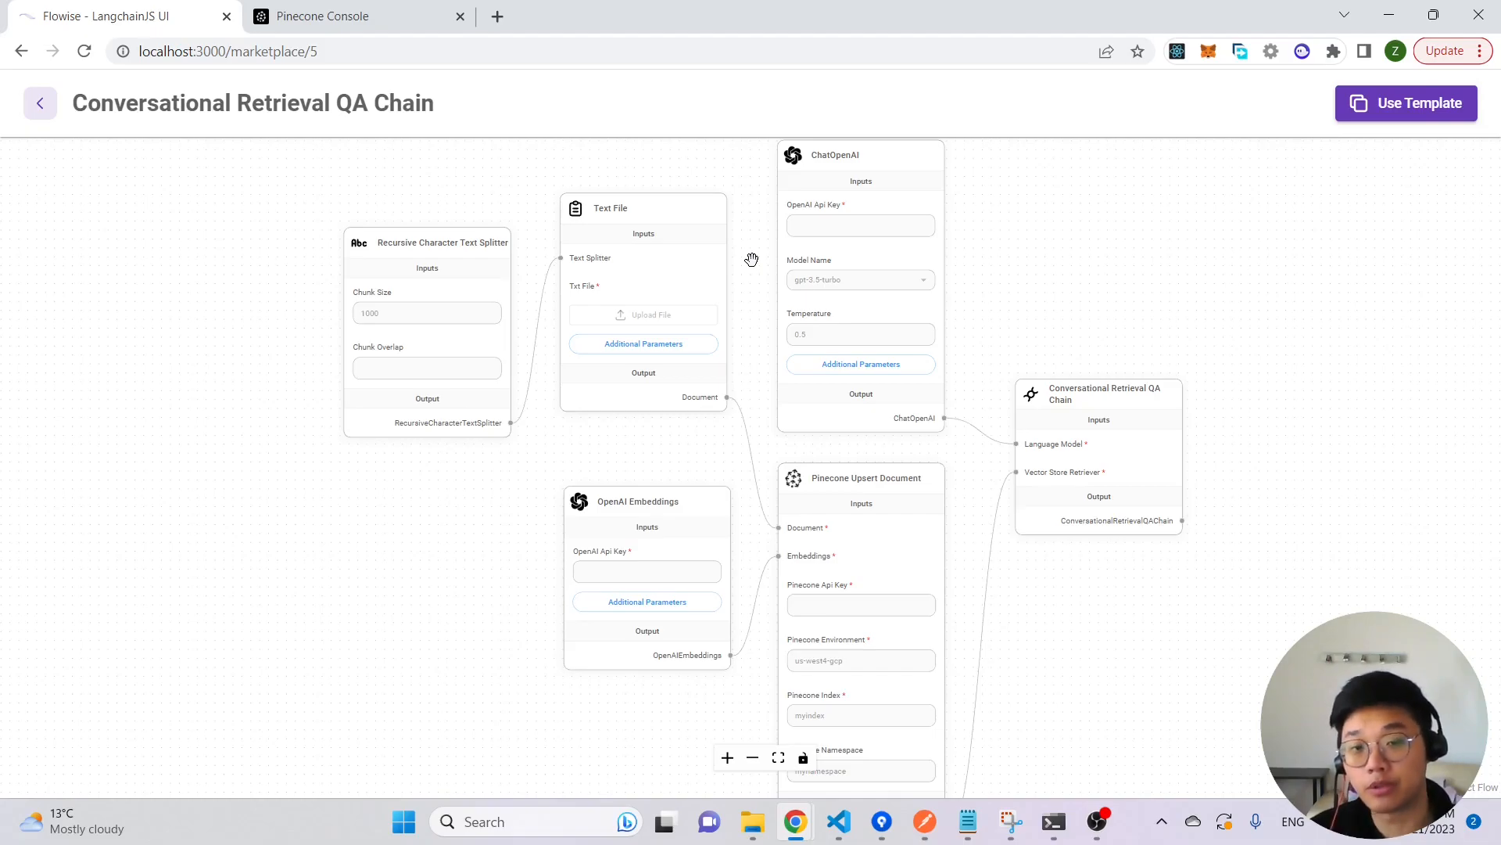
- Switch to Notepad to compare the cofounders named in test1.txt and test2.txt, and return to the Flowise template in Chrome
left_click(975, 829)
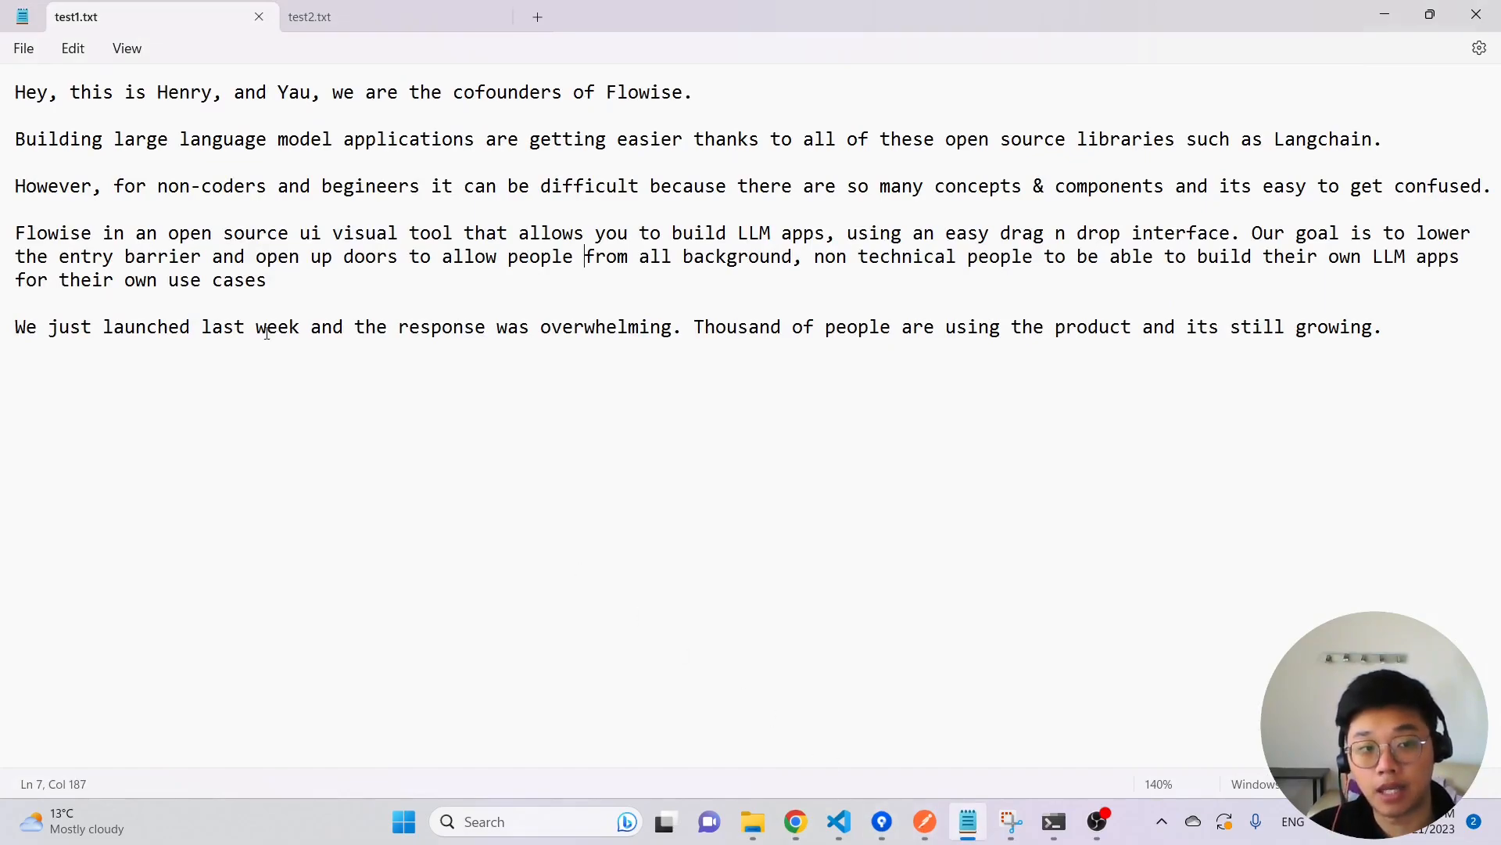
left_click_drag(143, 92, 333, 95)
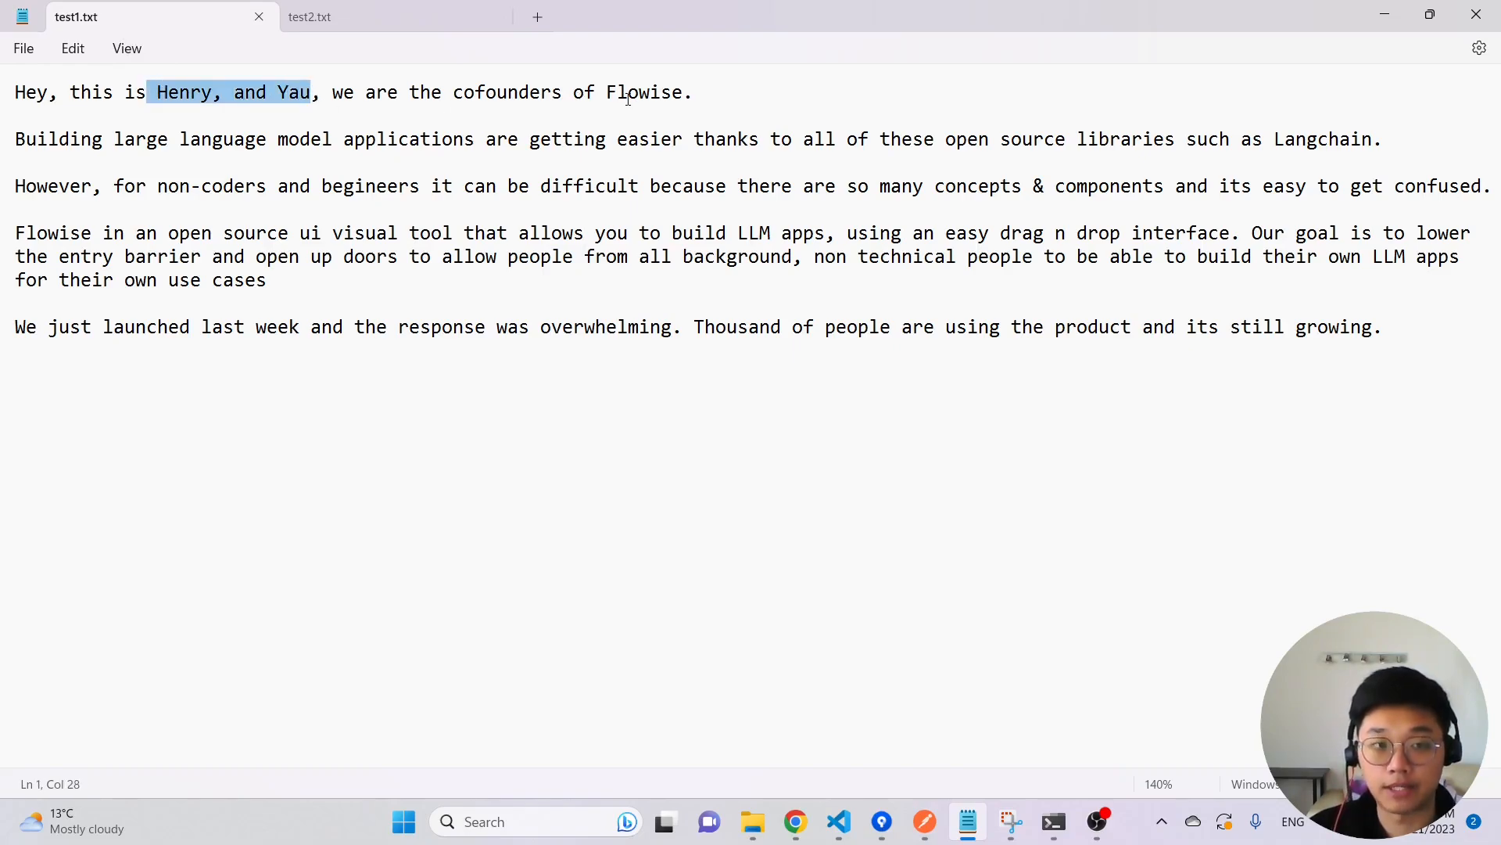
left_click(368, 16)
left_click(300, 159)
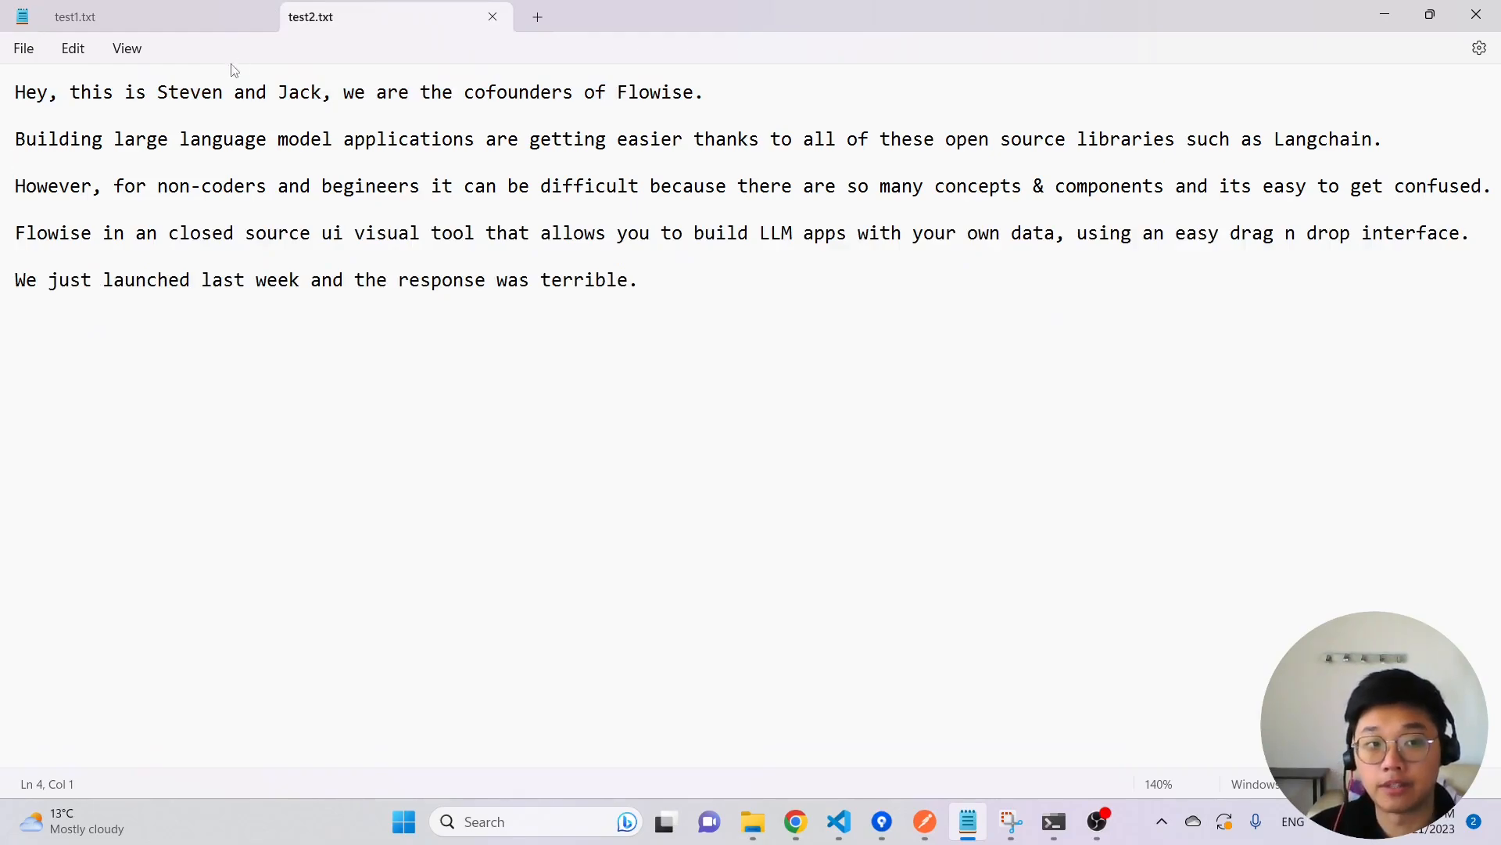
left_click_drag(160, 94, 299, 99)
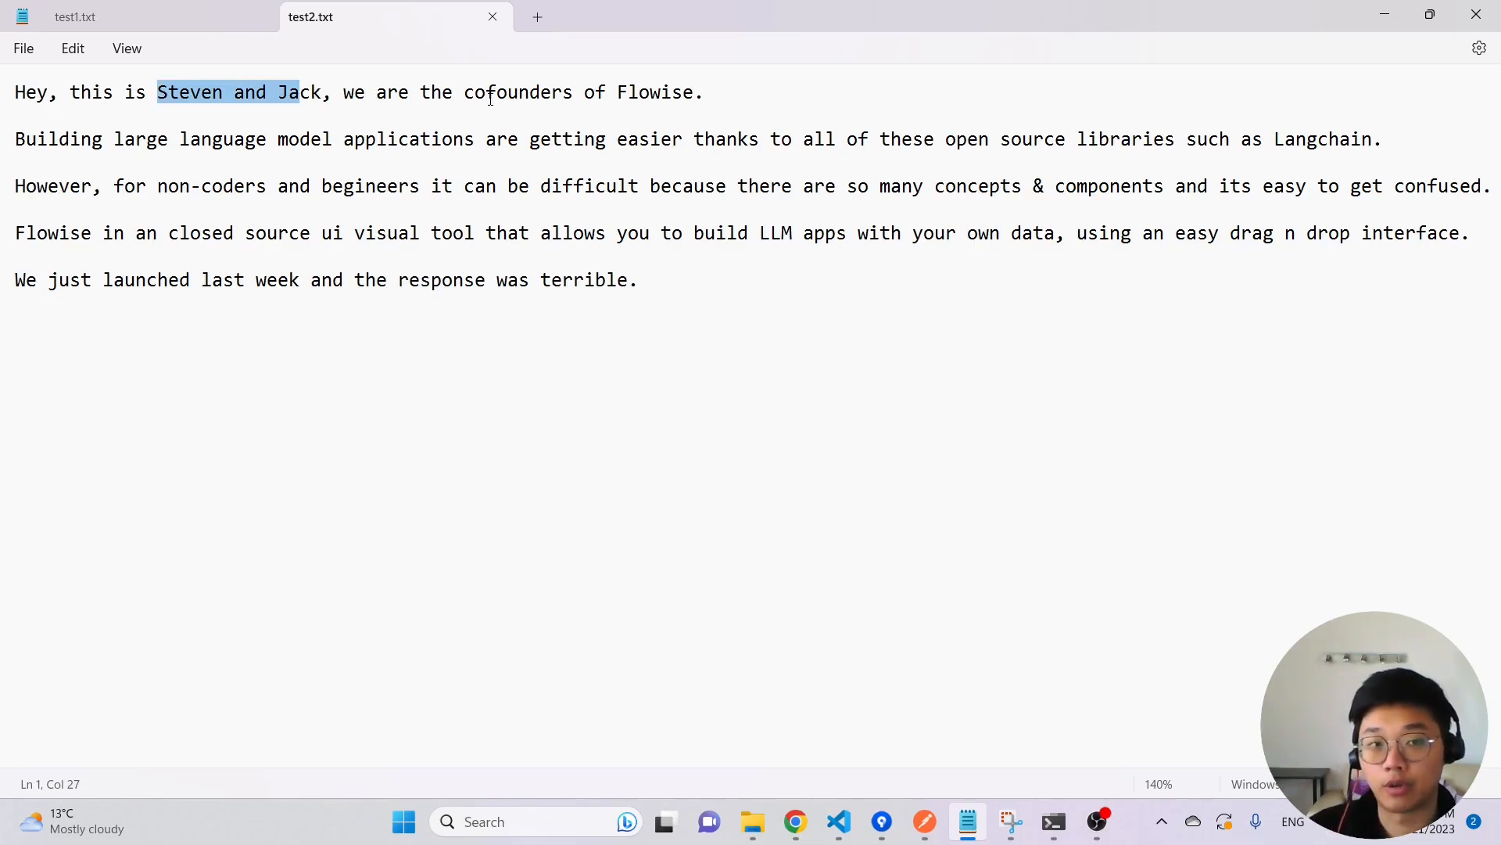
left_click(345, 139)
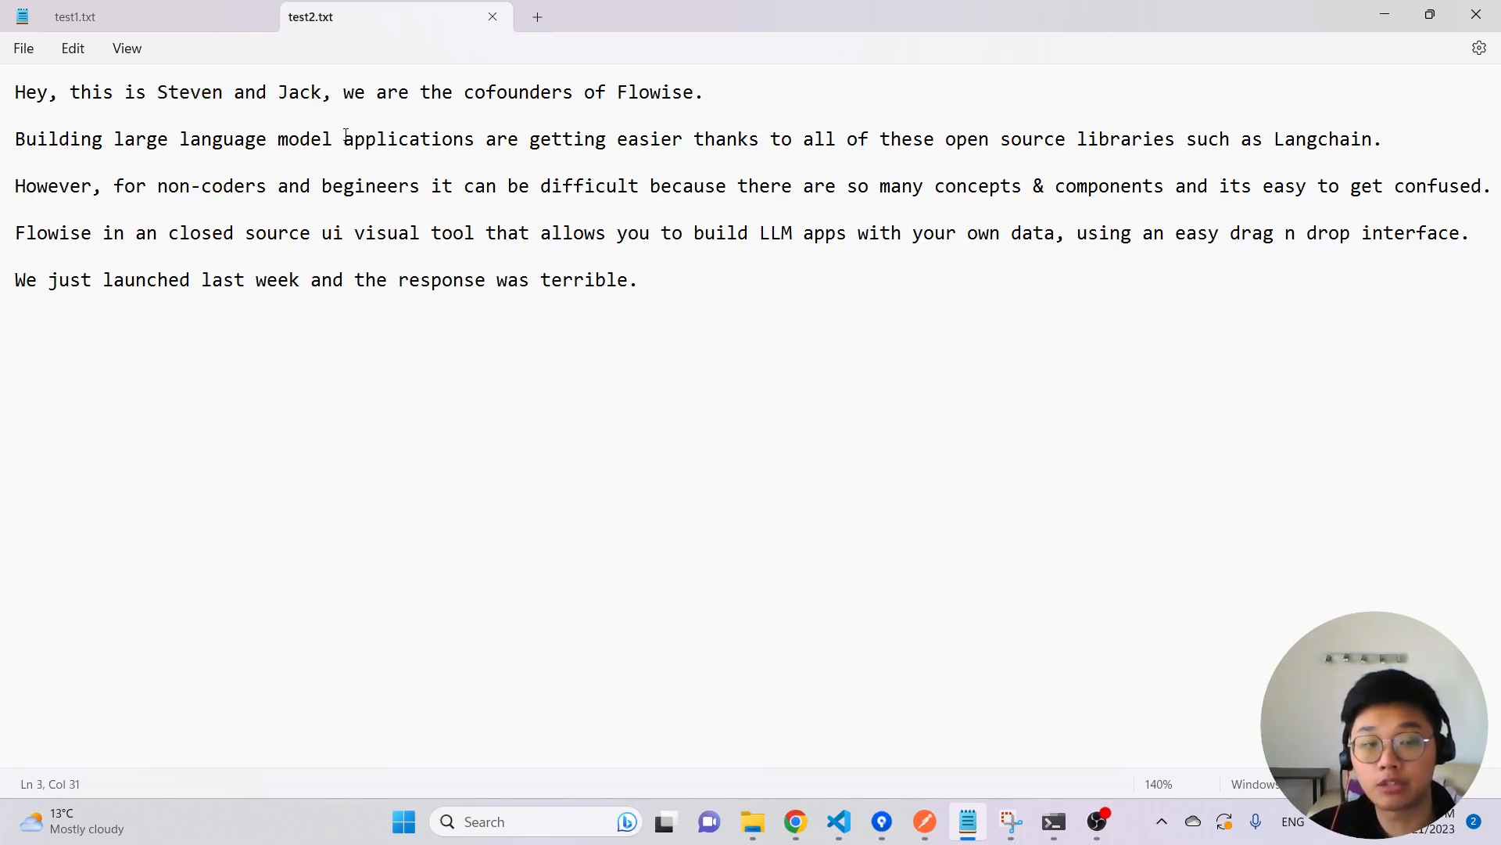
left_click(114, 20)
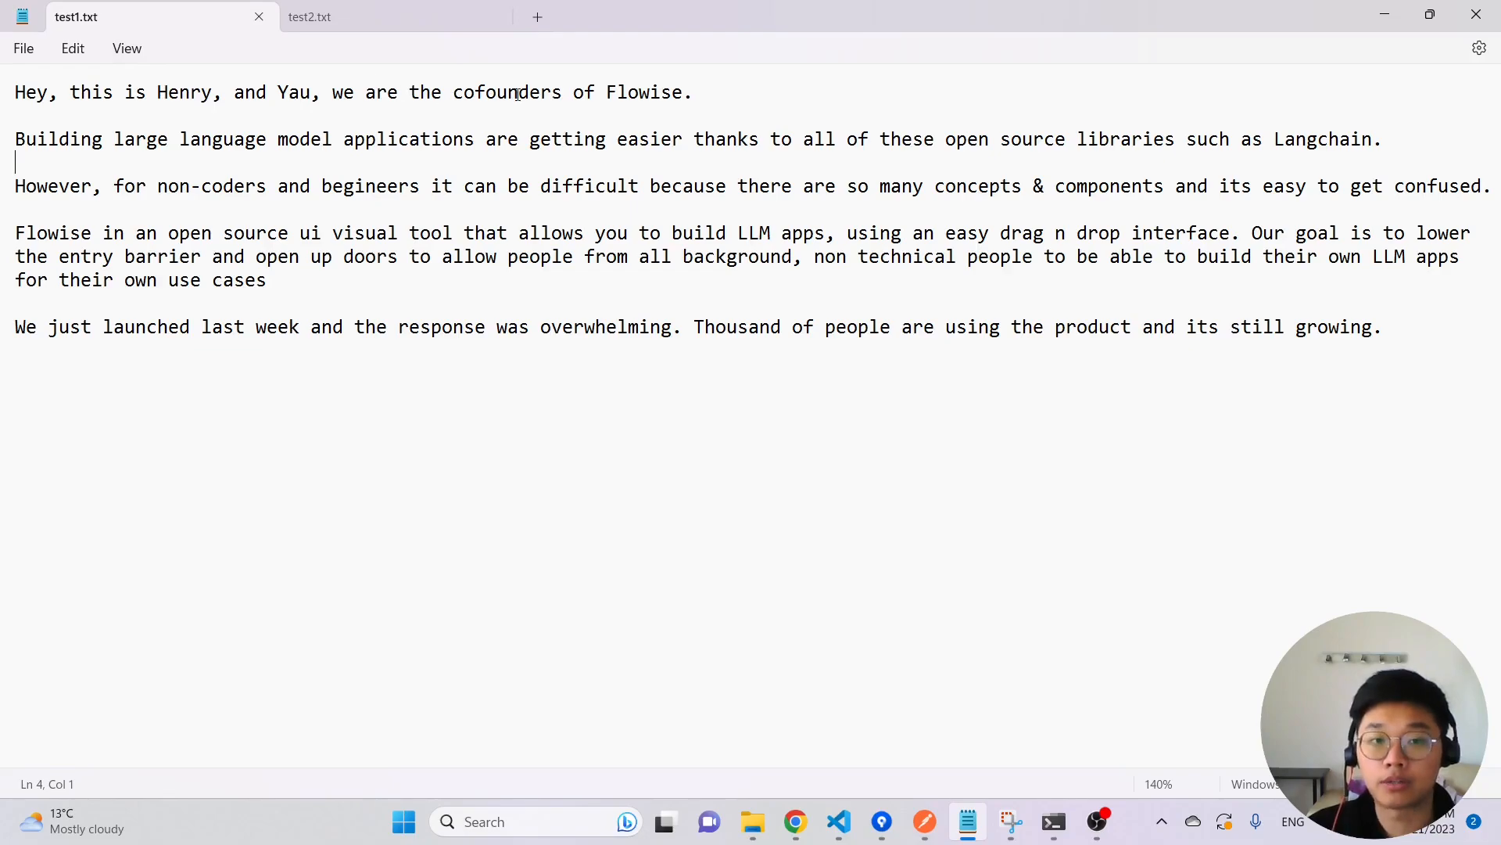
left_click_drag(170, 93, 315, 95)
left_click(354, 27)
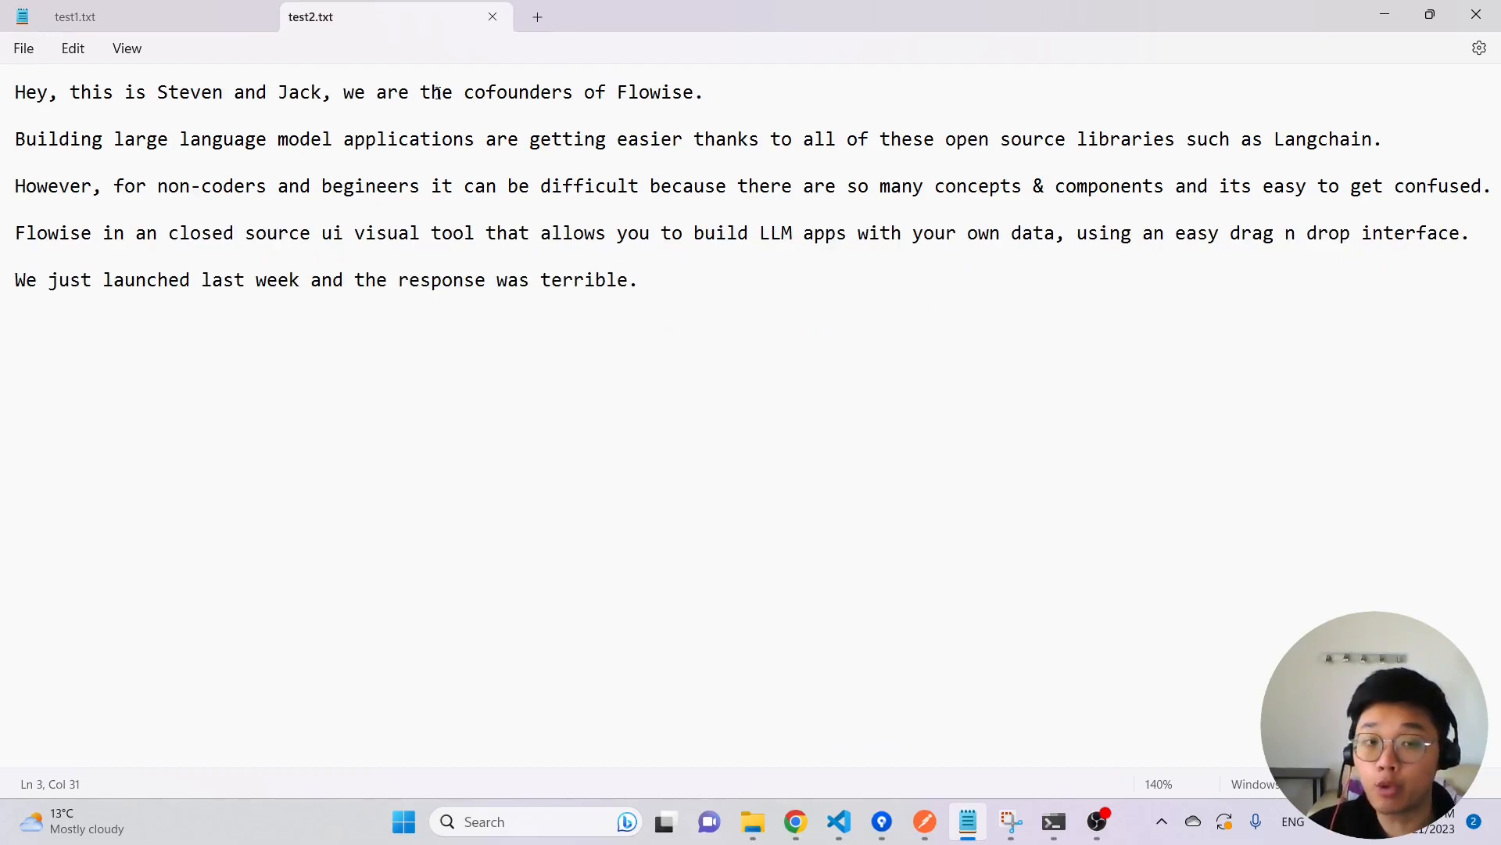
left_click_drag(161, 91, 314, 91)
left_click_drag(319, 92, 322, 91)
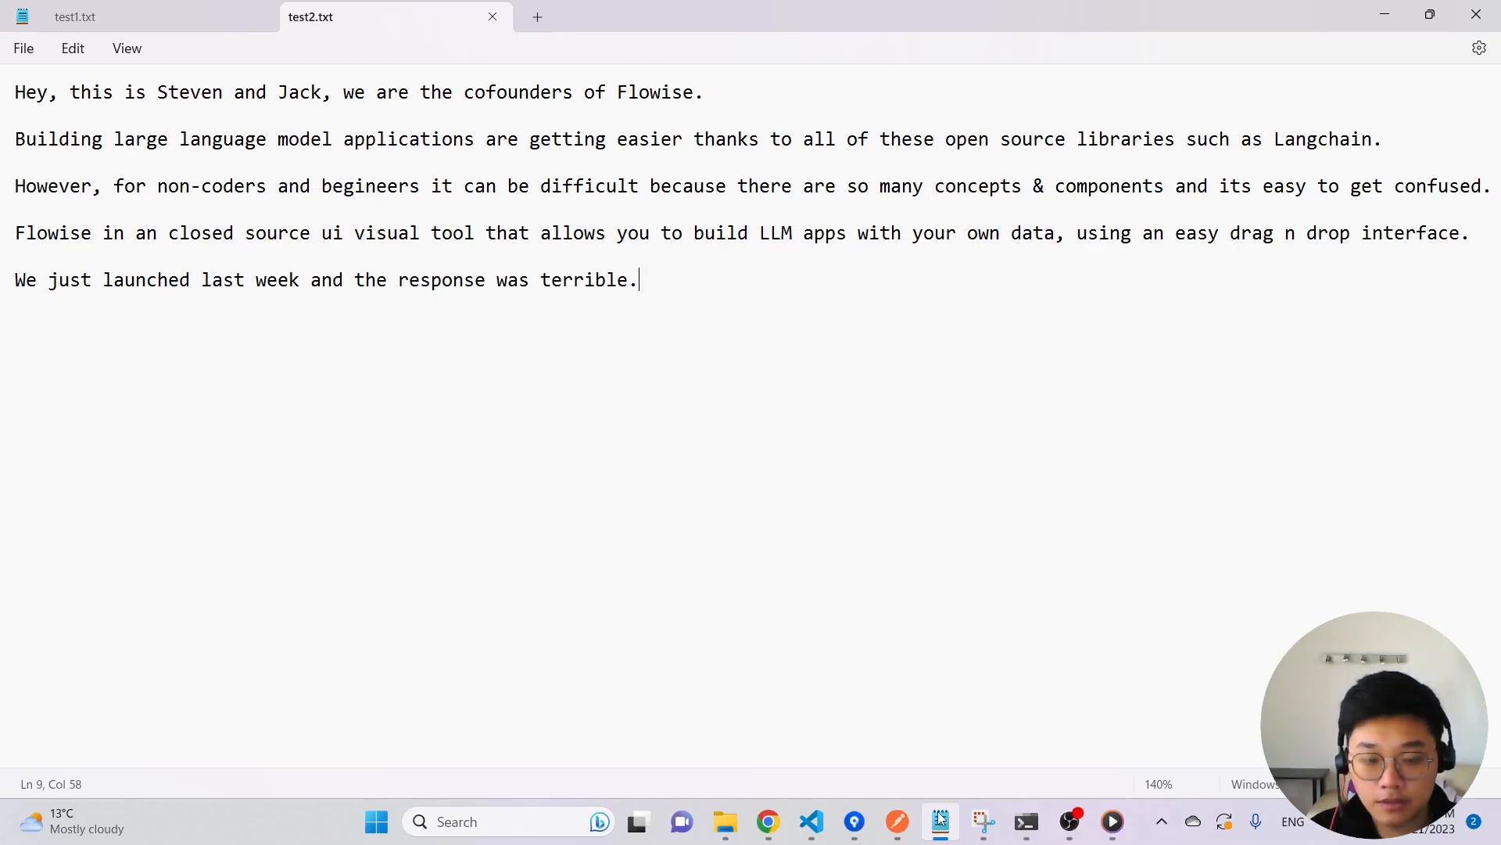
left_click(940, 818)
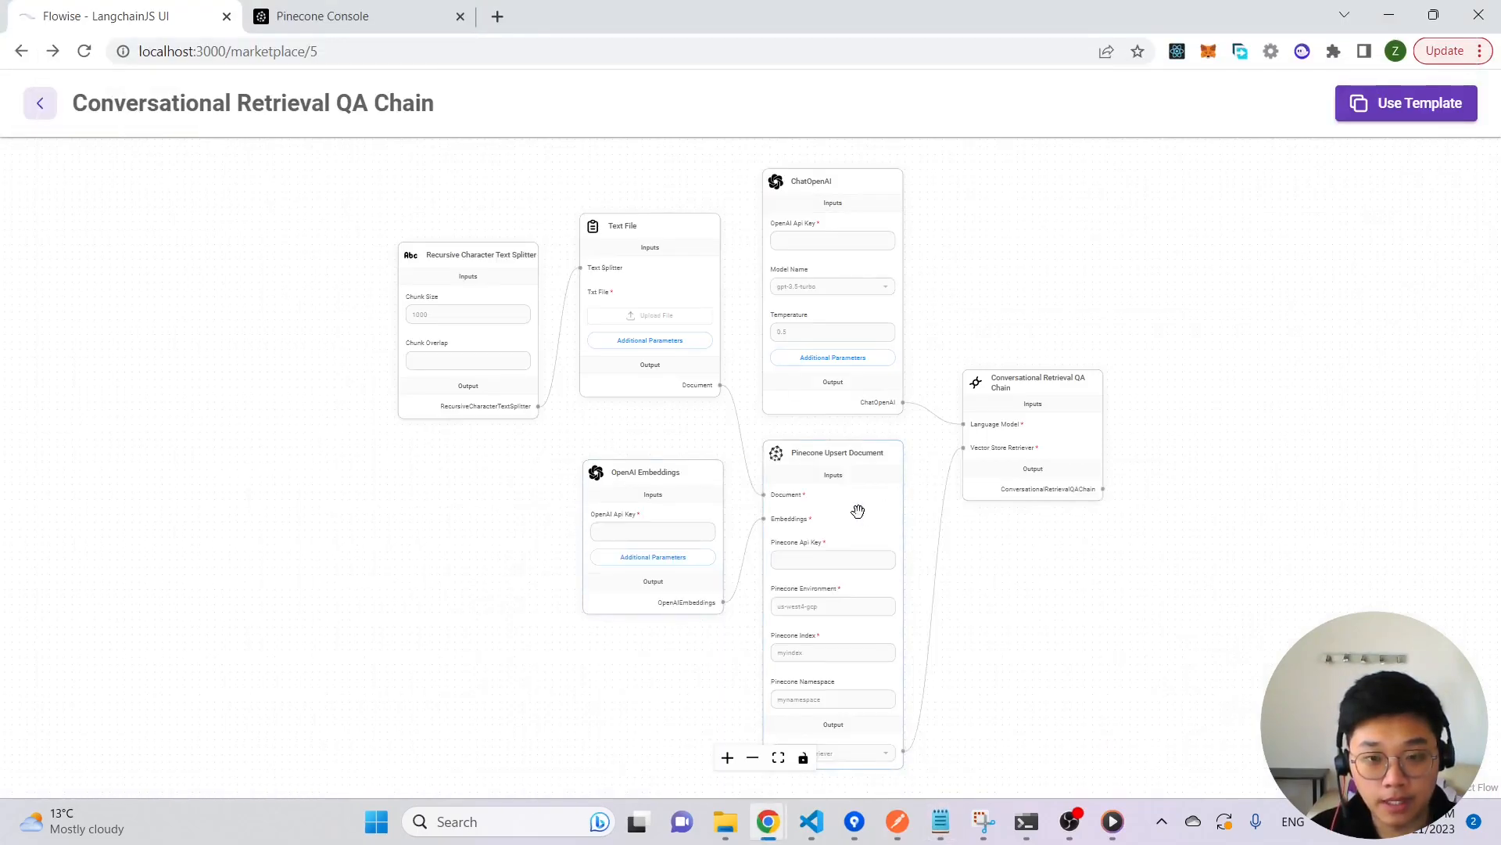
- Create a chatflow from the template and upload test1.txt to its Text File node
left_click(1407, 110)
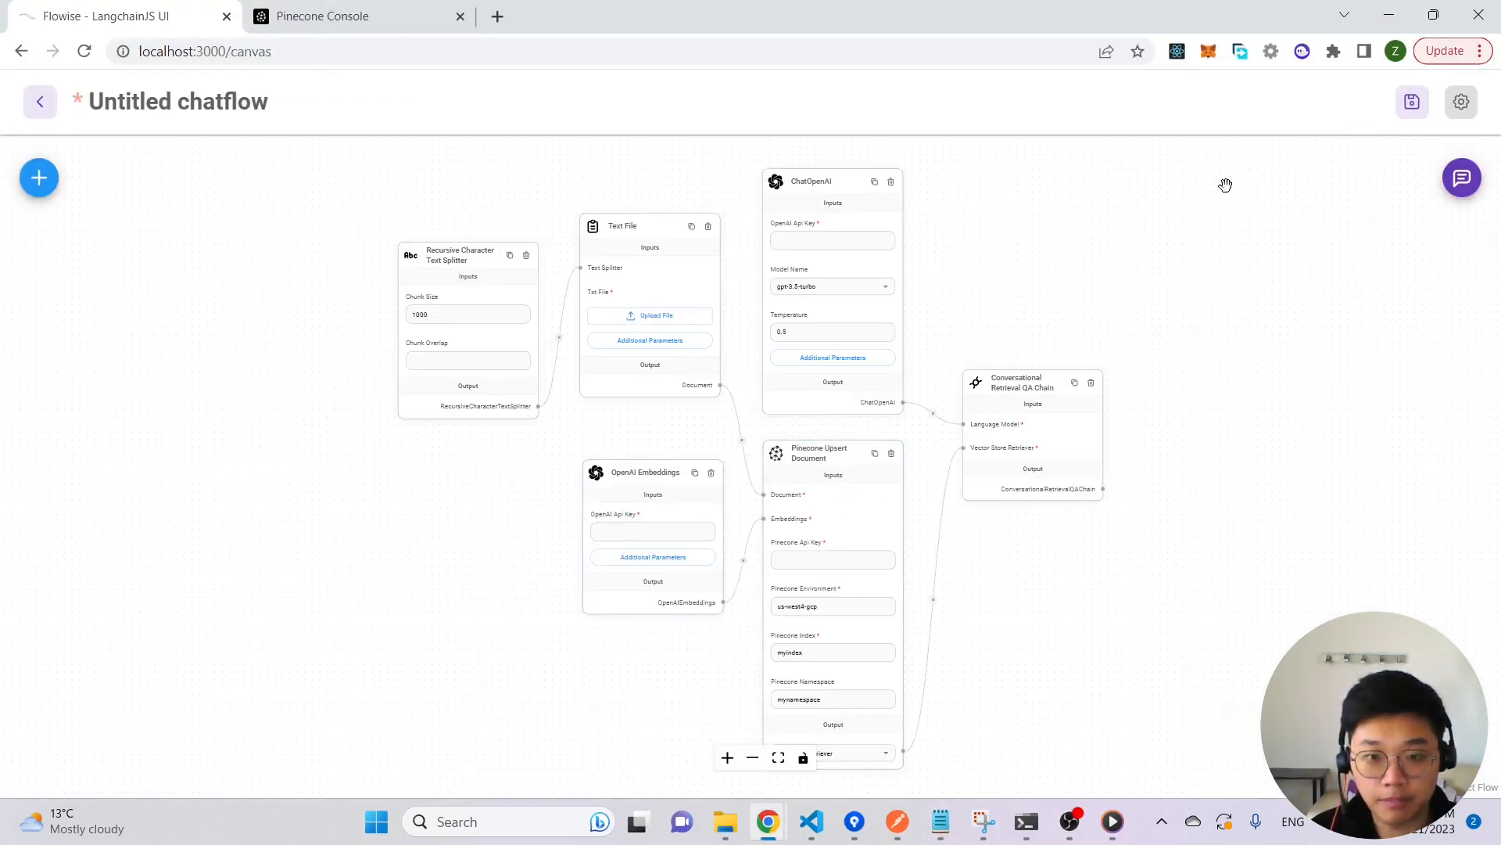
scroll(576, 251, "up", 2)
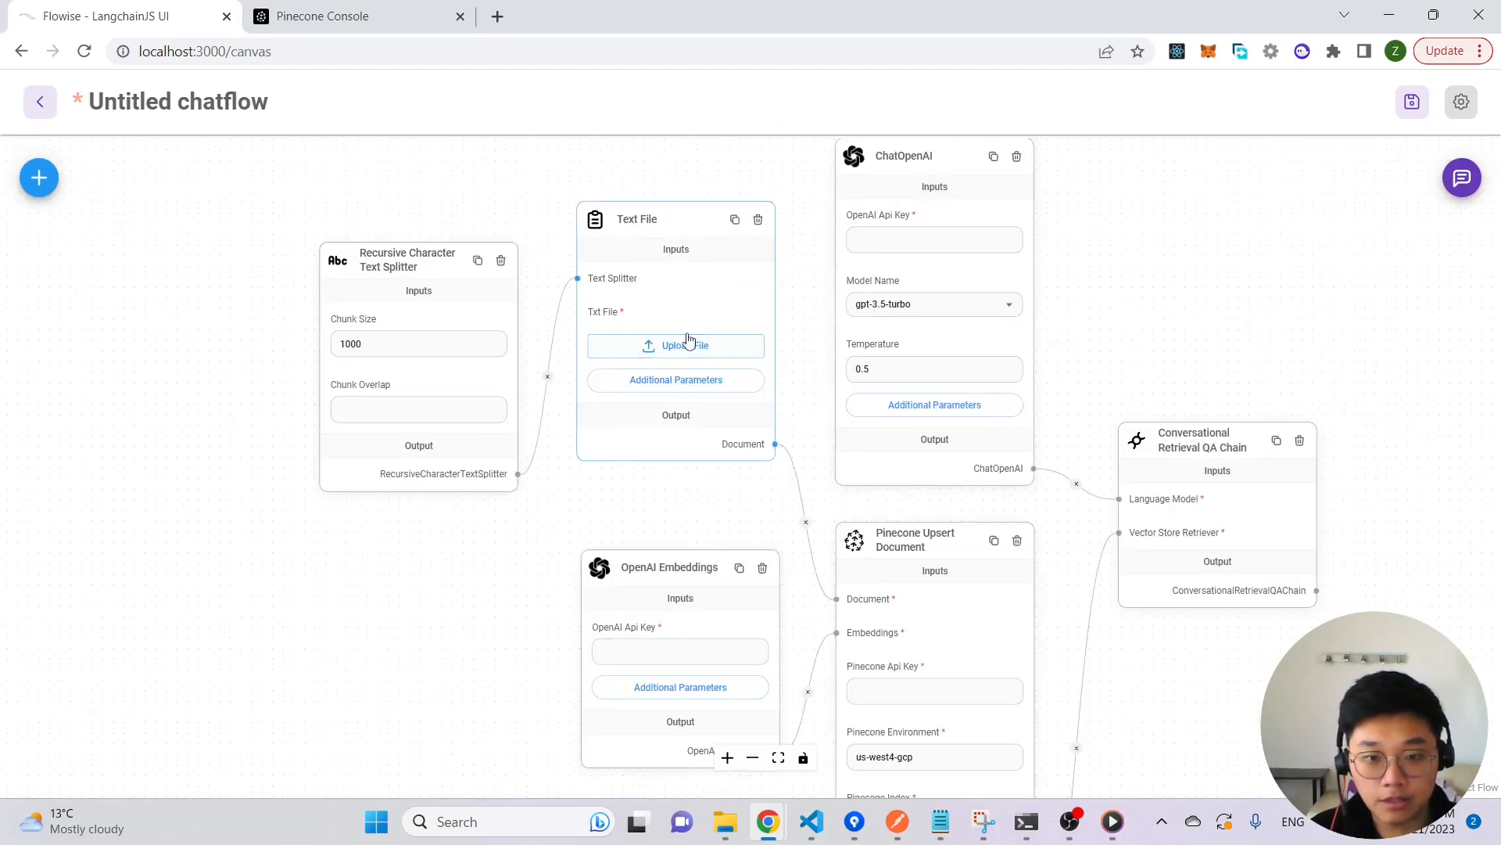
left_click(693, 345)
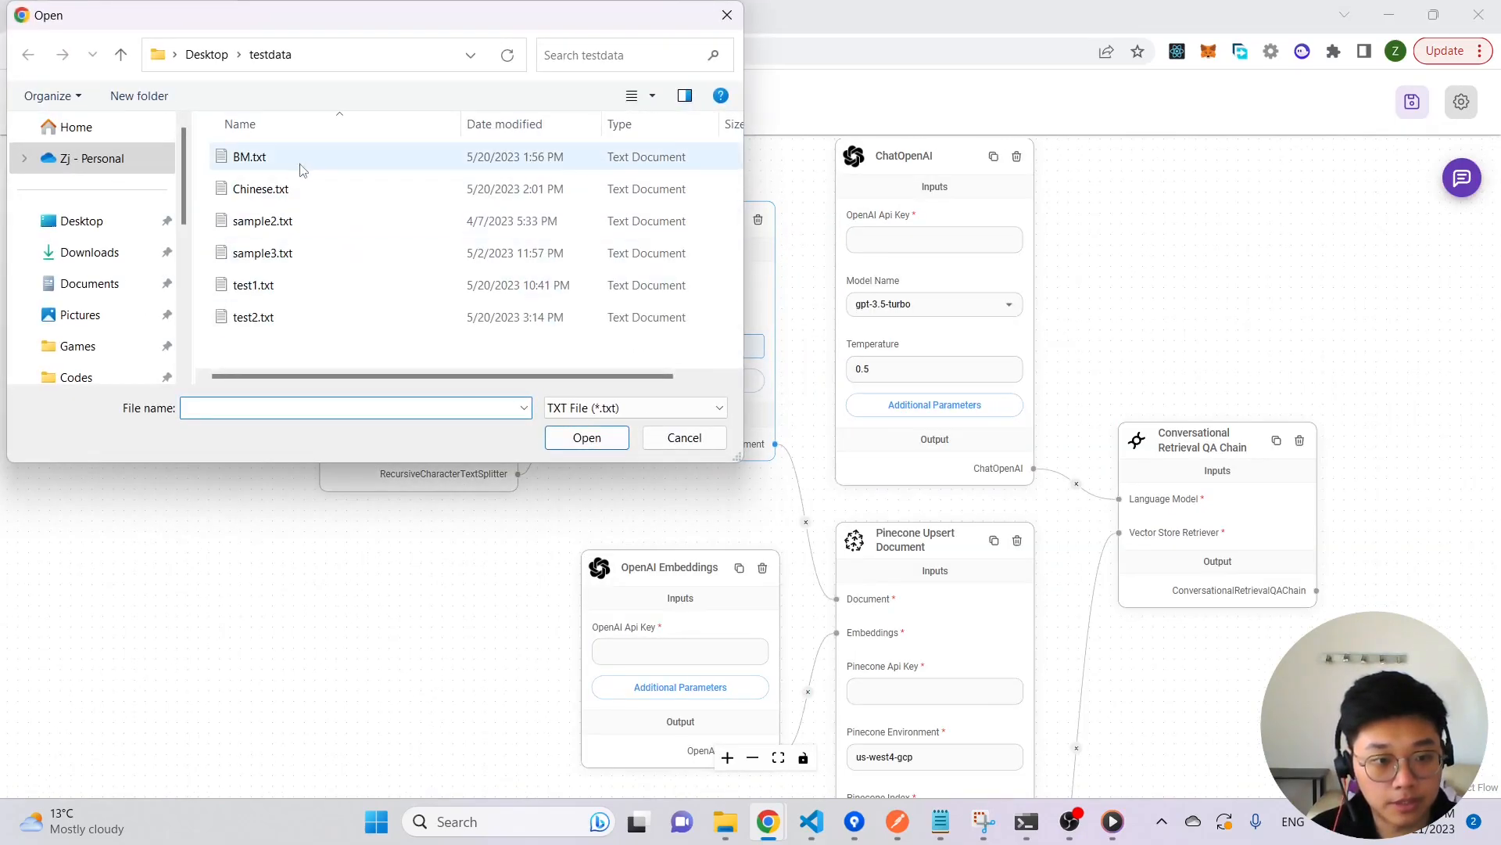
double_click(285, 289)
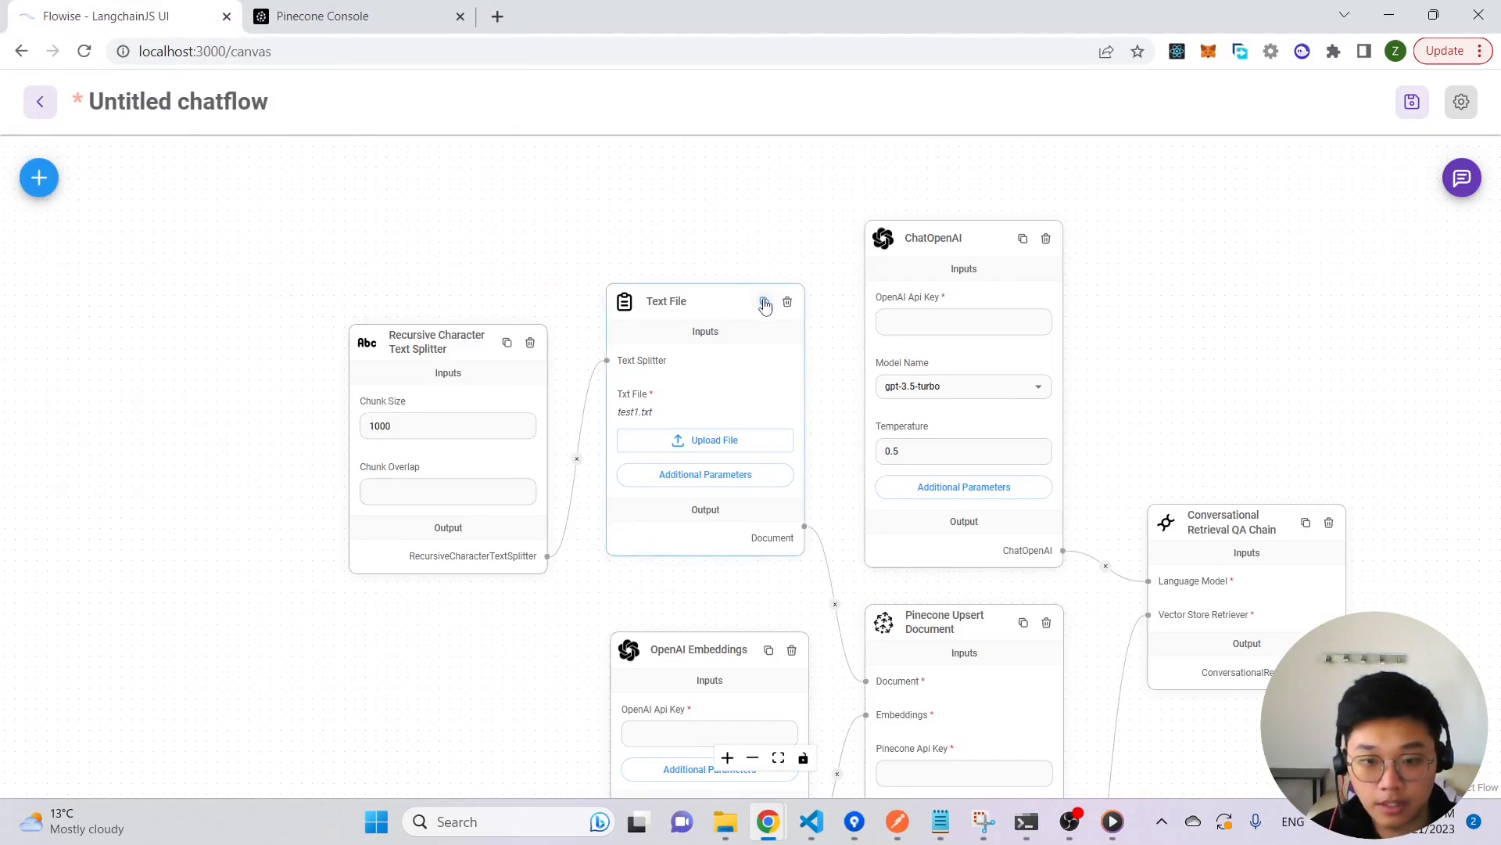
- Duplicate the Text File node, place the copy above the original, and connect the Recursive Character Text Splitter output to it
left_click(765, 304)
left_click_drag(946, 311, 686, 197)
left_click_drag(547, 722, 603, 239)
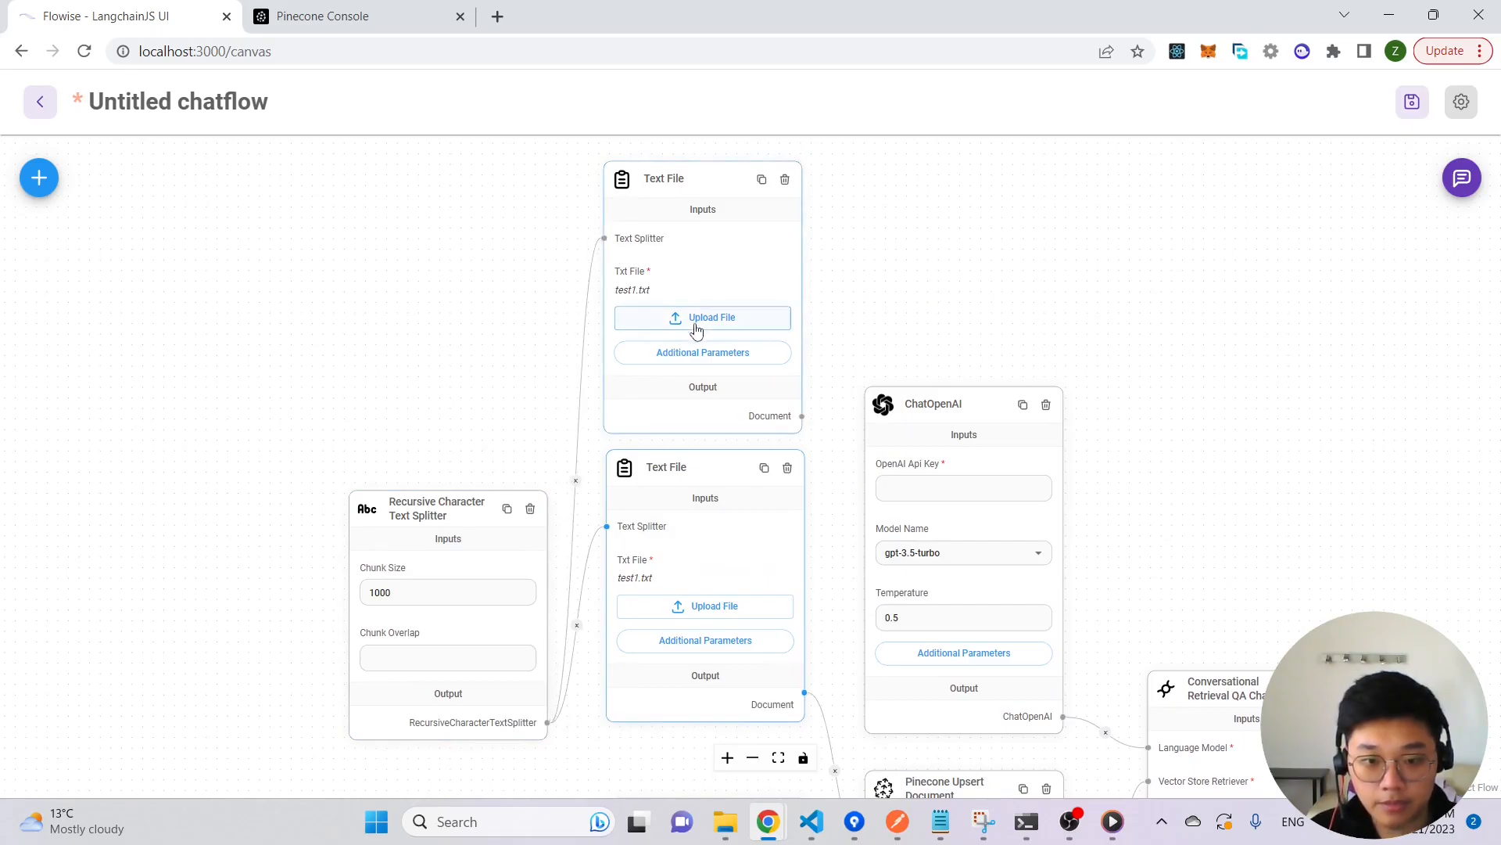
- Upload test2.txt to the duplicated Text File node and connect its Document output to the Pinecone Upsert Document node's Document input
left_click(701, 319)
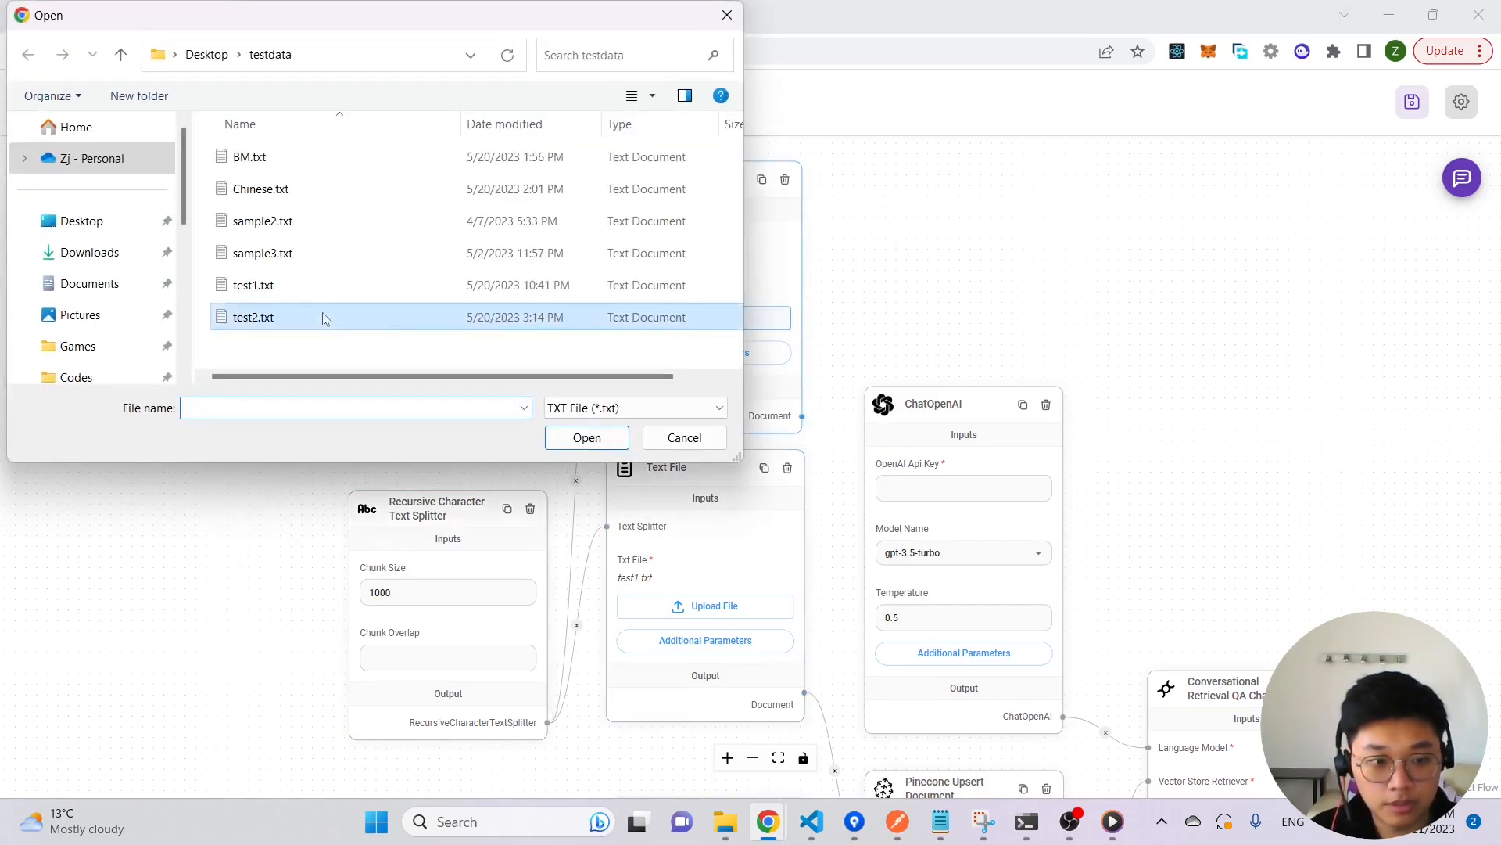
double_click(325, 317)
left_click_drag(811, 505, 803, 351)
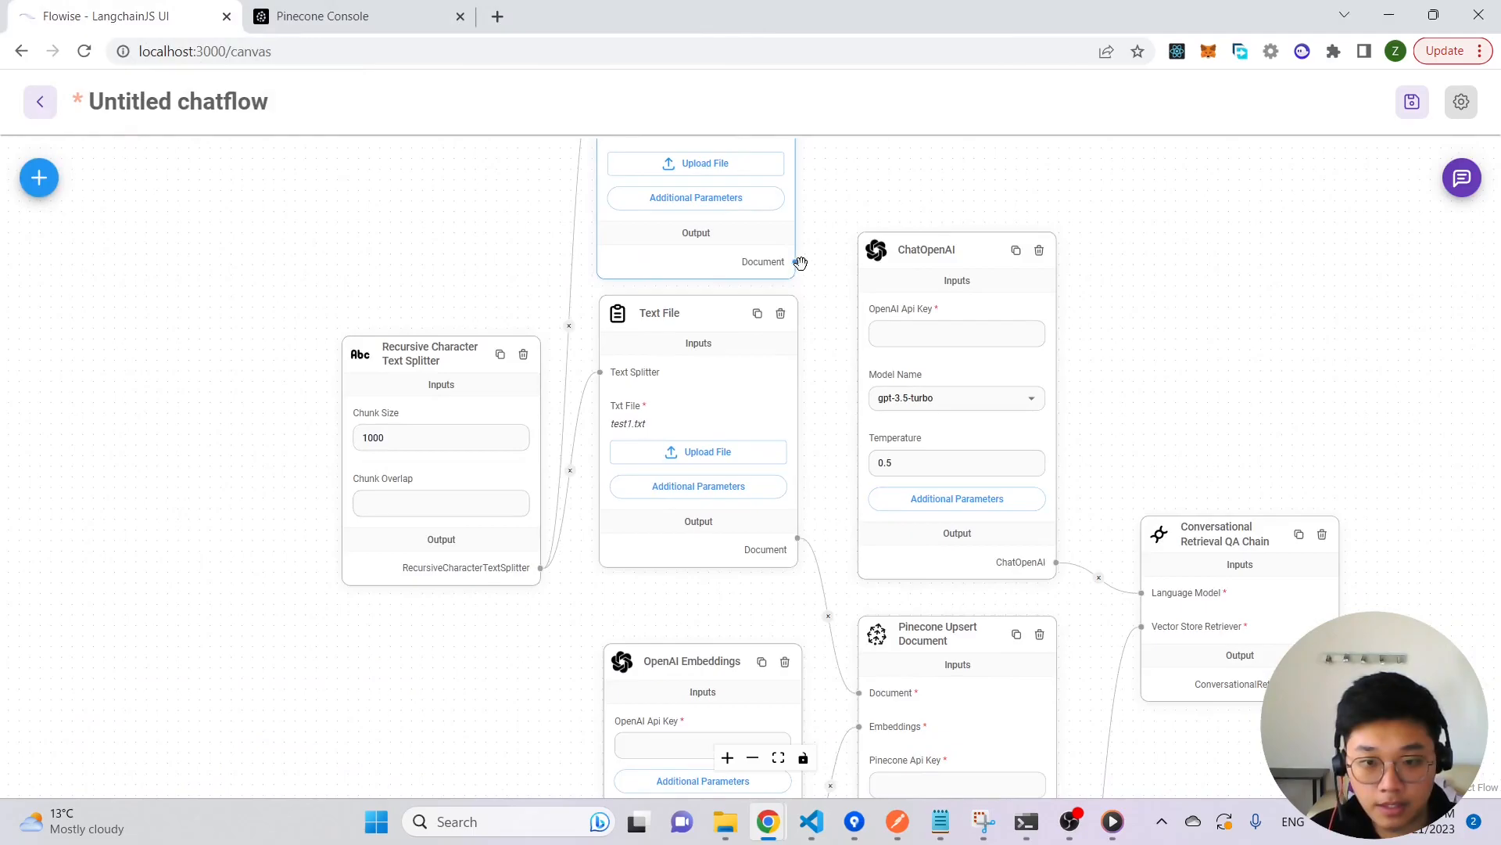
left_click_drag(796, 263, 859, 692)
- Save the new chatflow under the name "demo"
scroll(1095, 597, "down", 5)
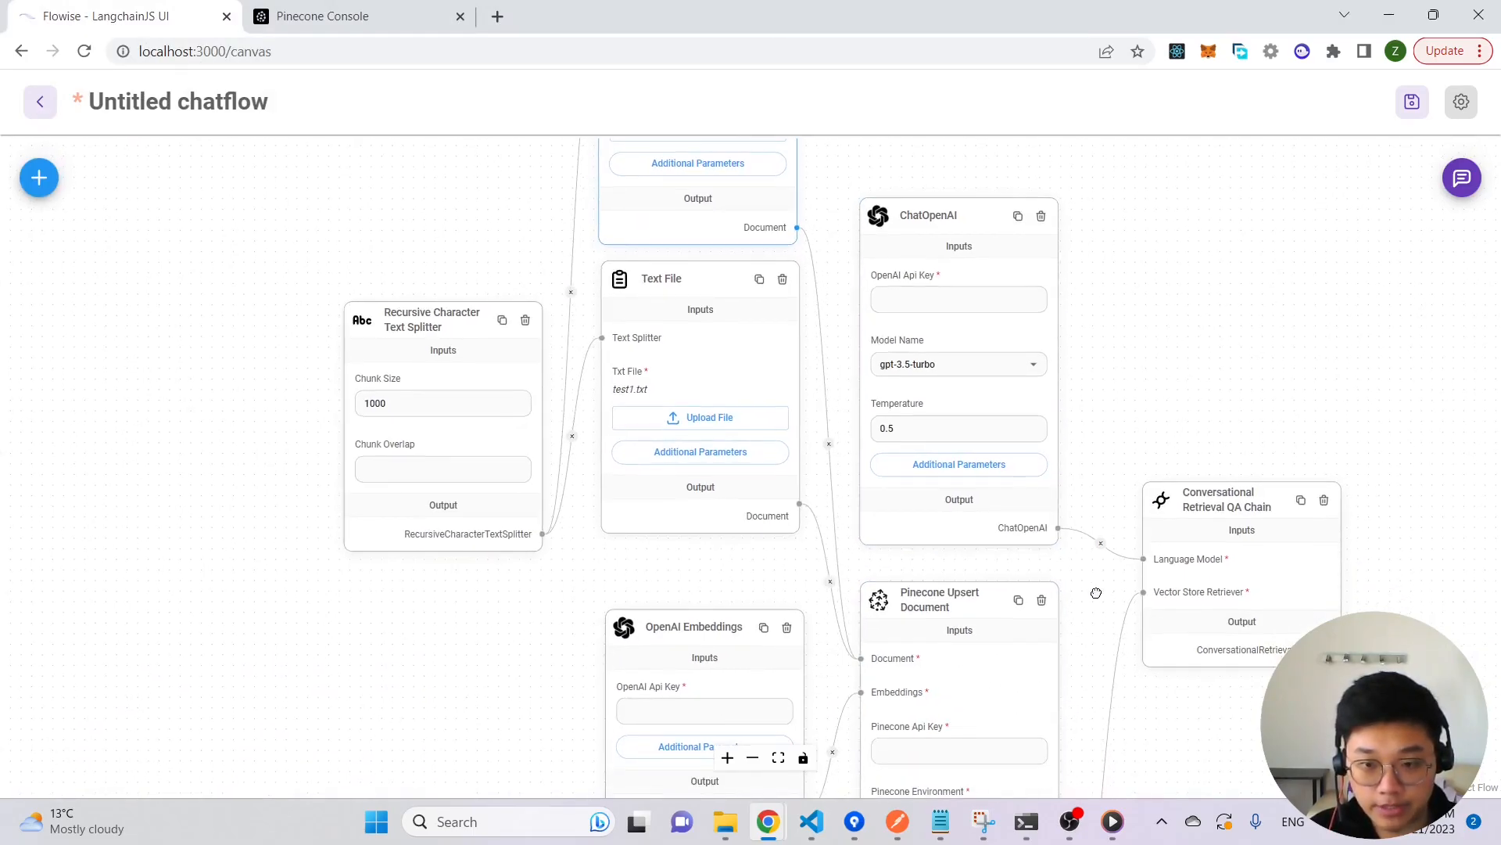
scroll(851, 575, "up", 2)
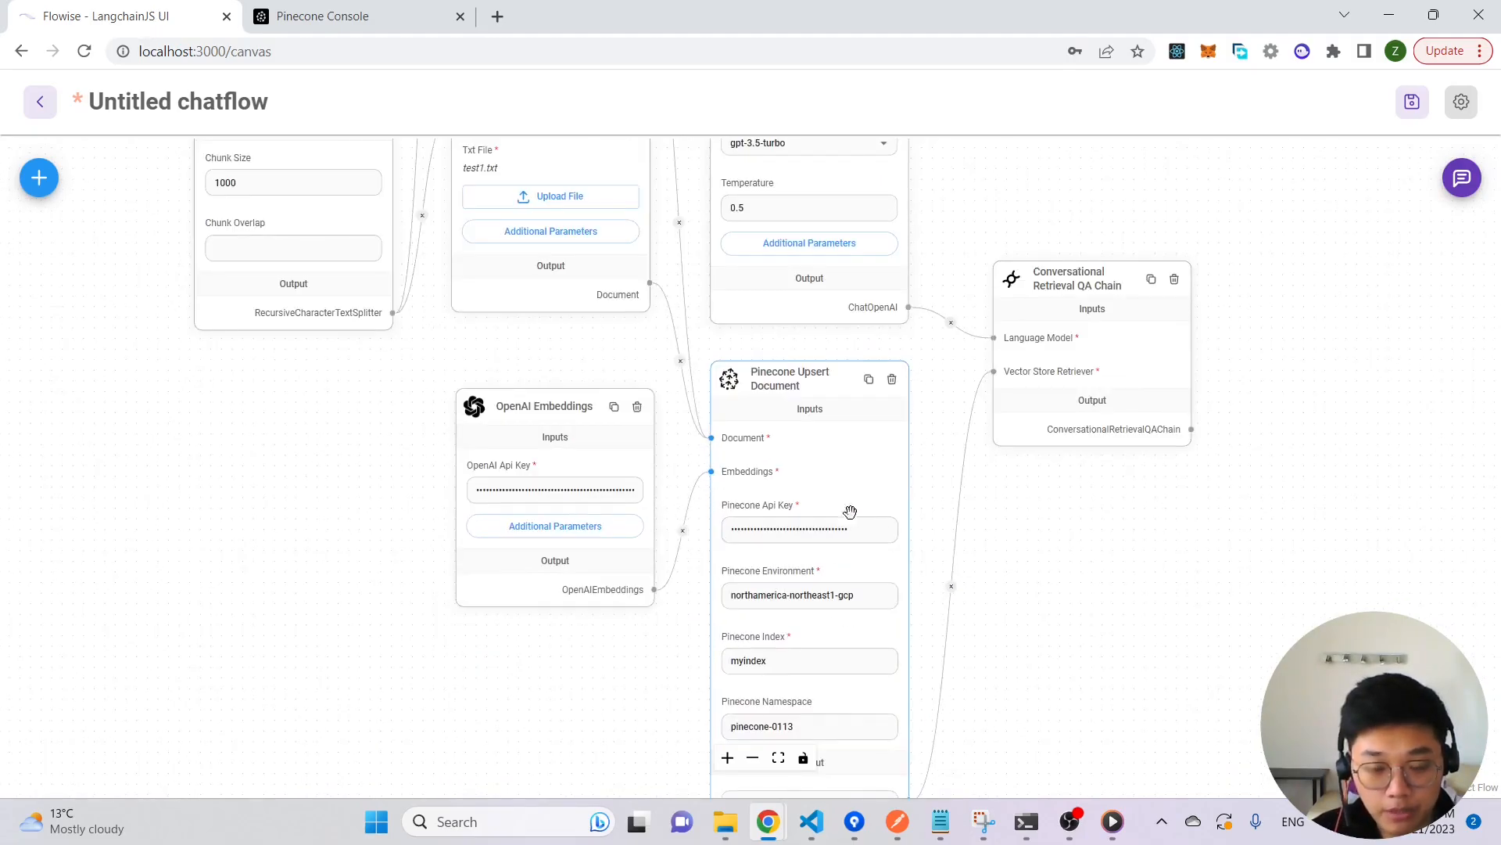
left_click_drag(392, 382, 382, 642)
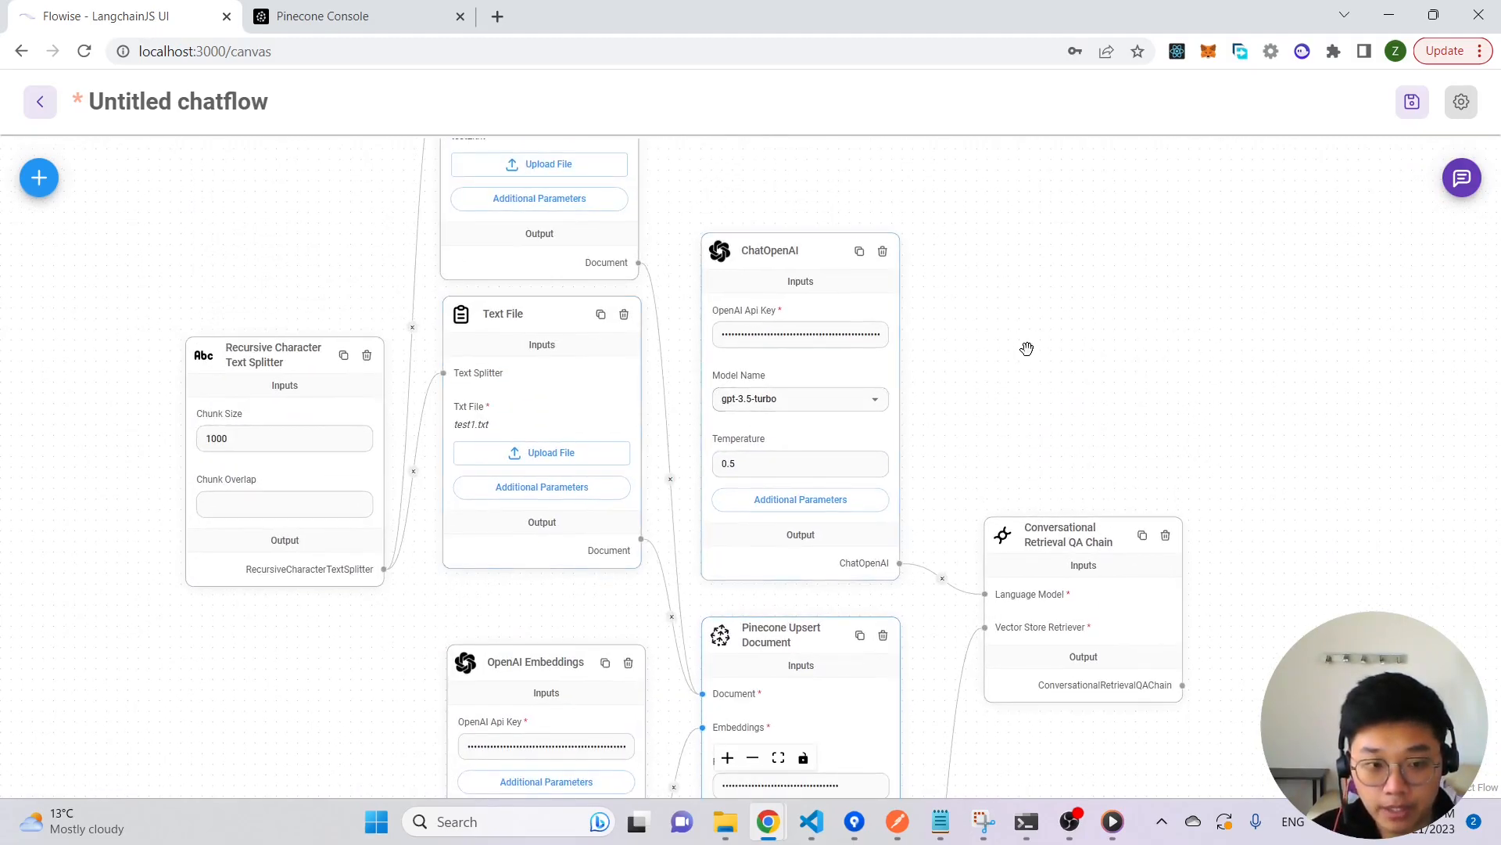
left_click_drag(1005, 348, 1045, 367)
left_click(1412, 102)
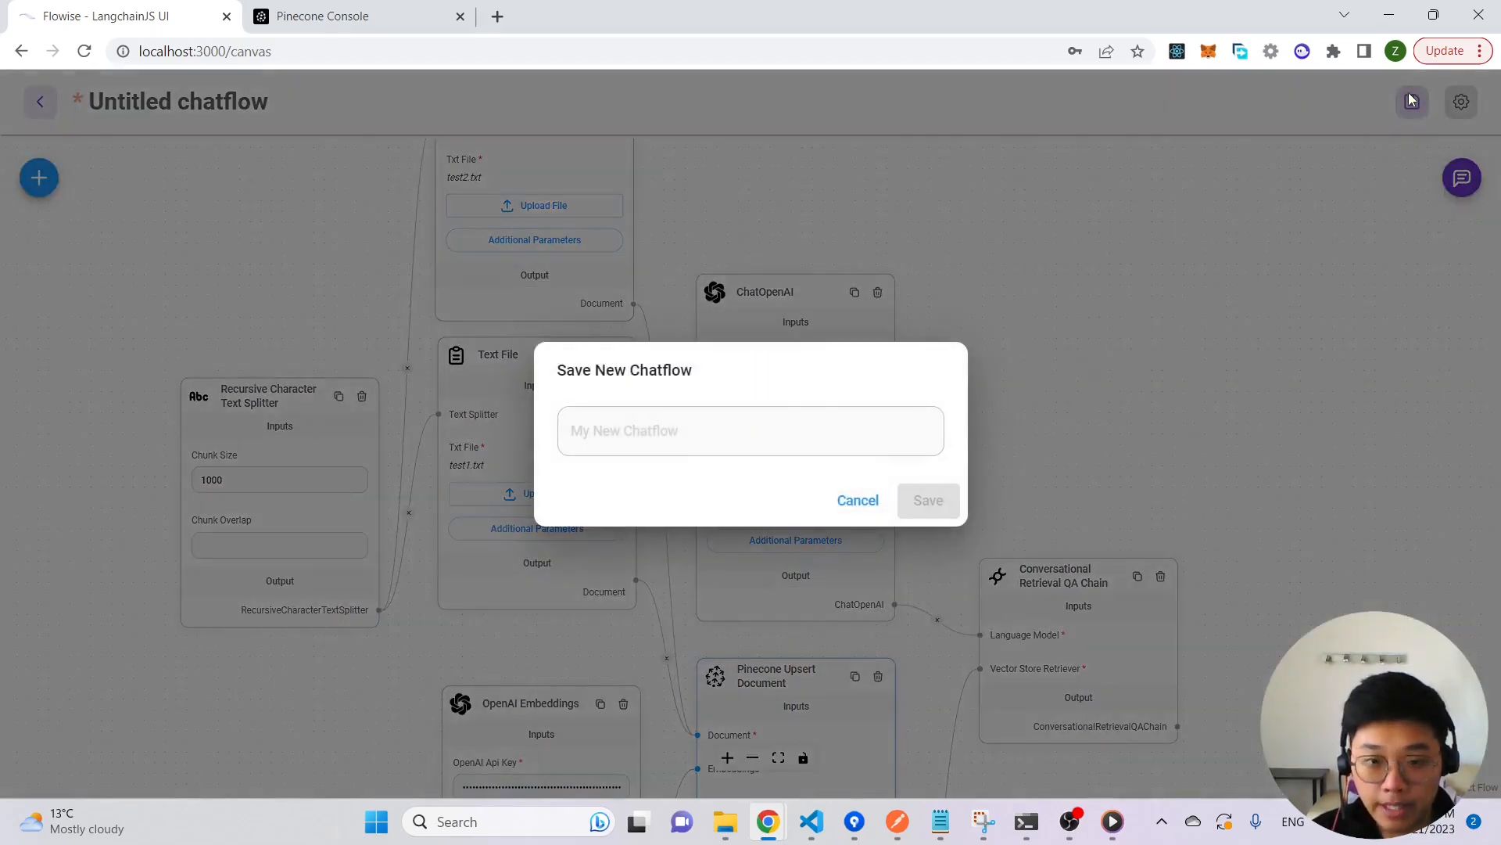
left_click(721, 425)
type("demo")
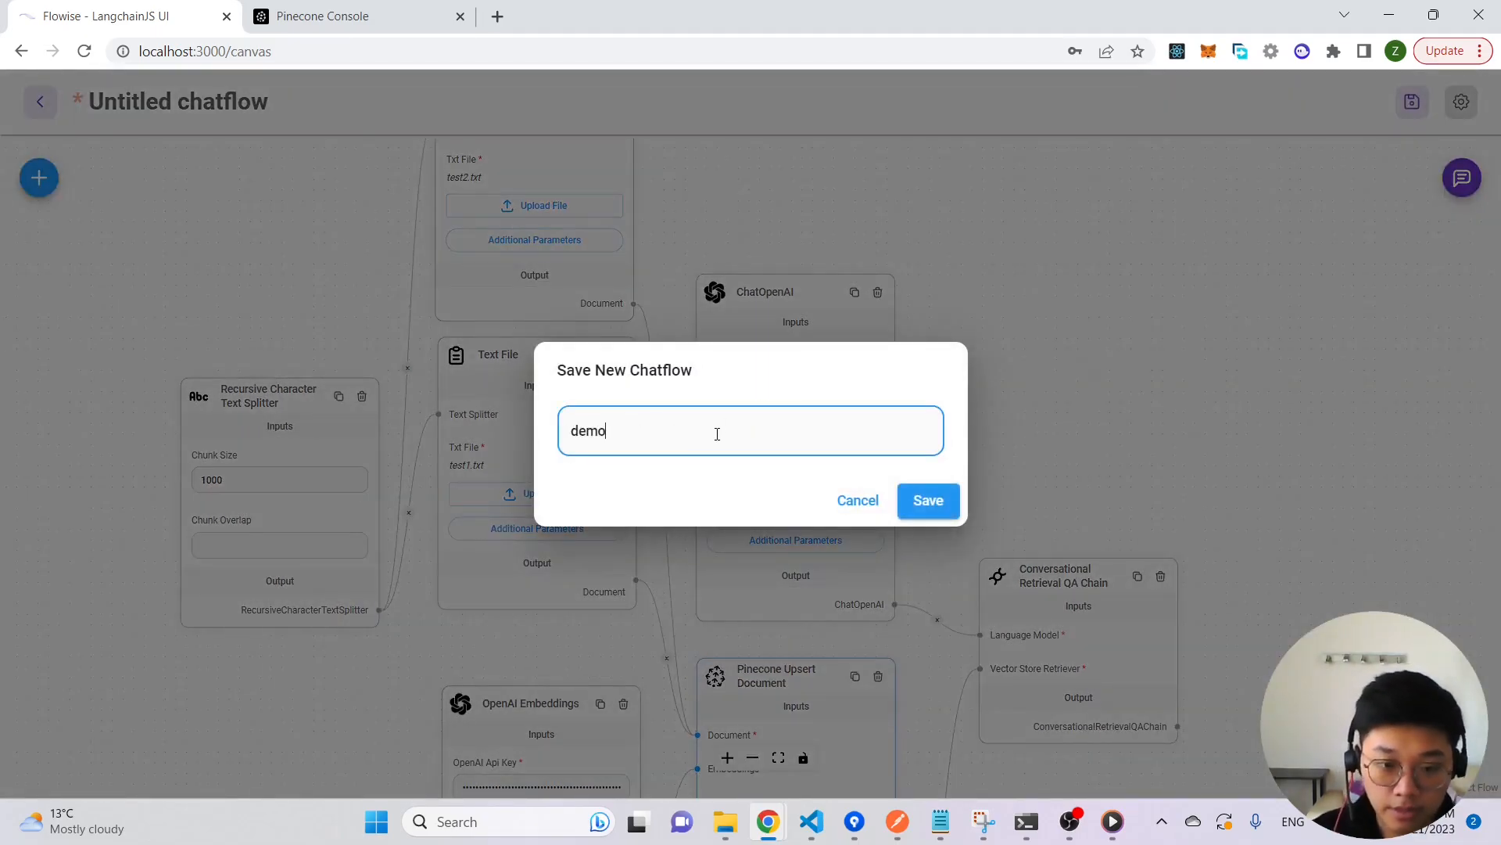
left_click(928, 499)
- Open the chatflow's chat and ask "who are the cofounder of Flowise?"
scroll(942, 275, "down", 3)
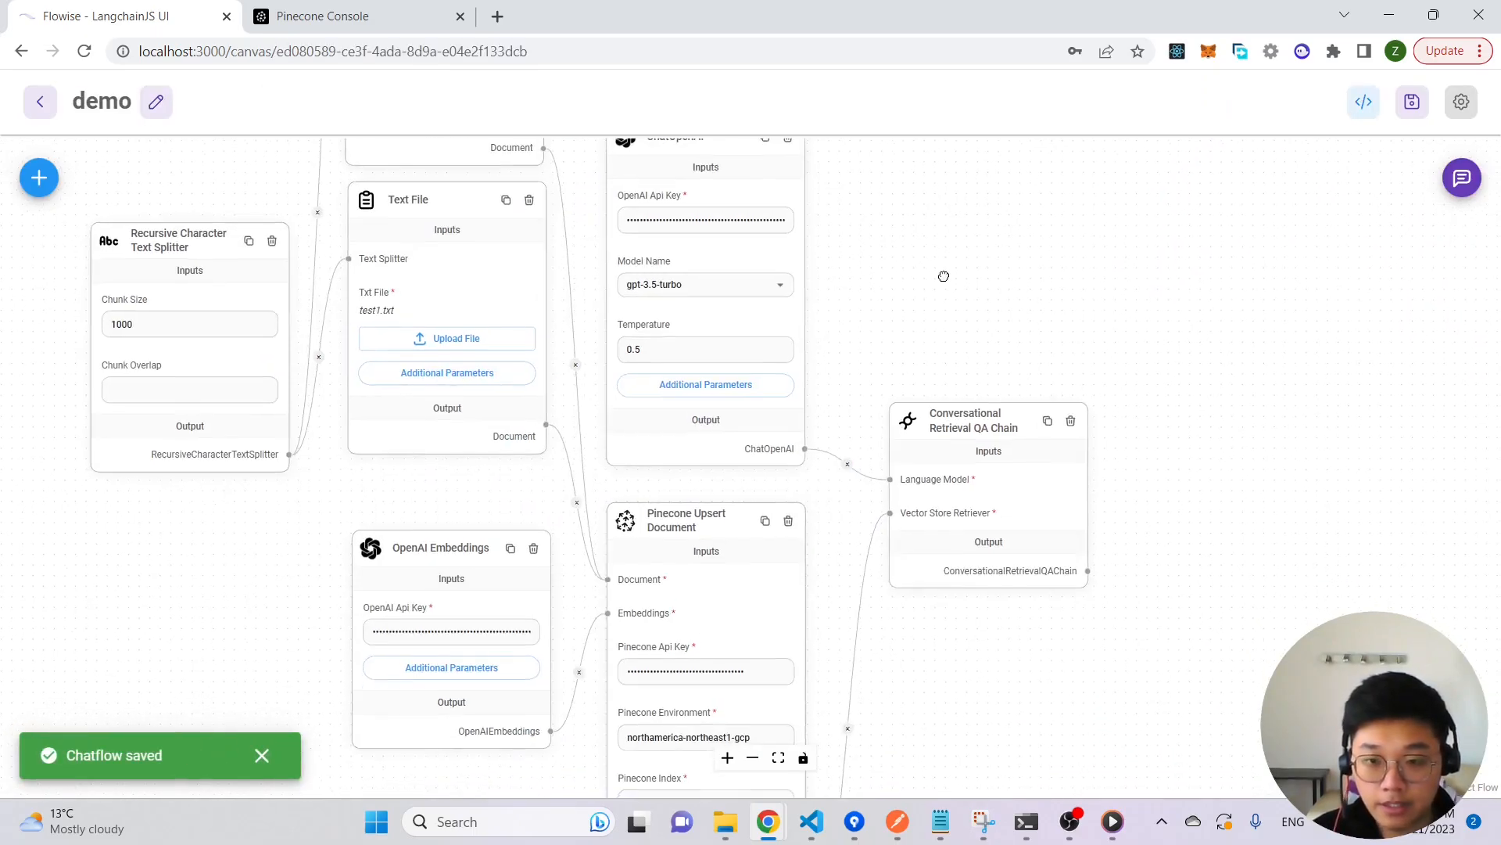
scroll(1039, 263, "up", 1)
left_click(1462, 177)
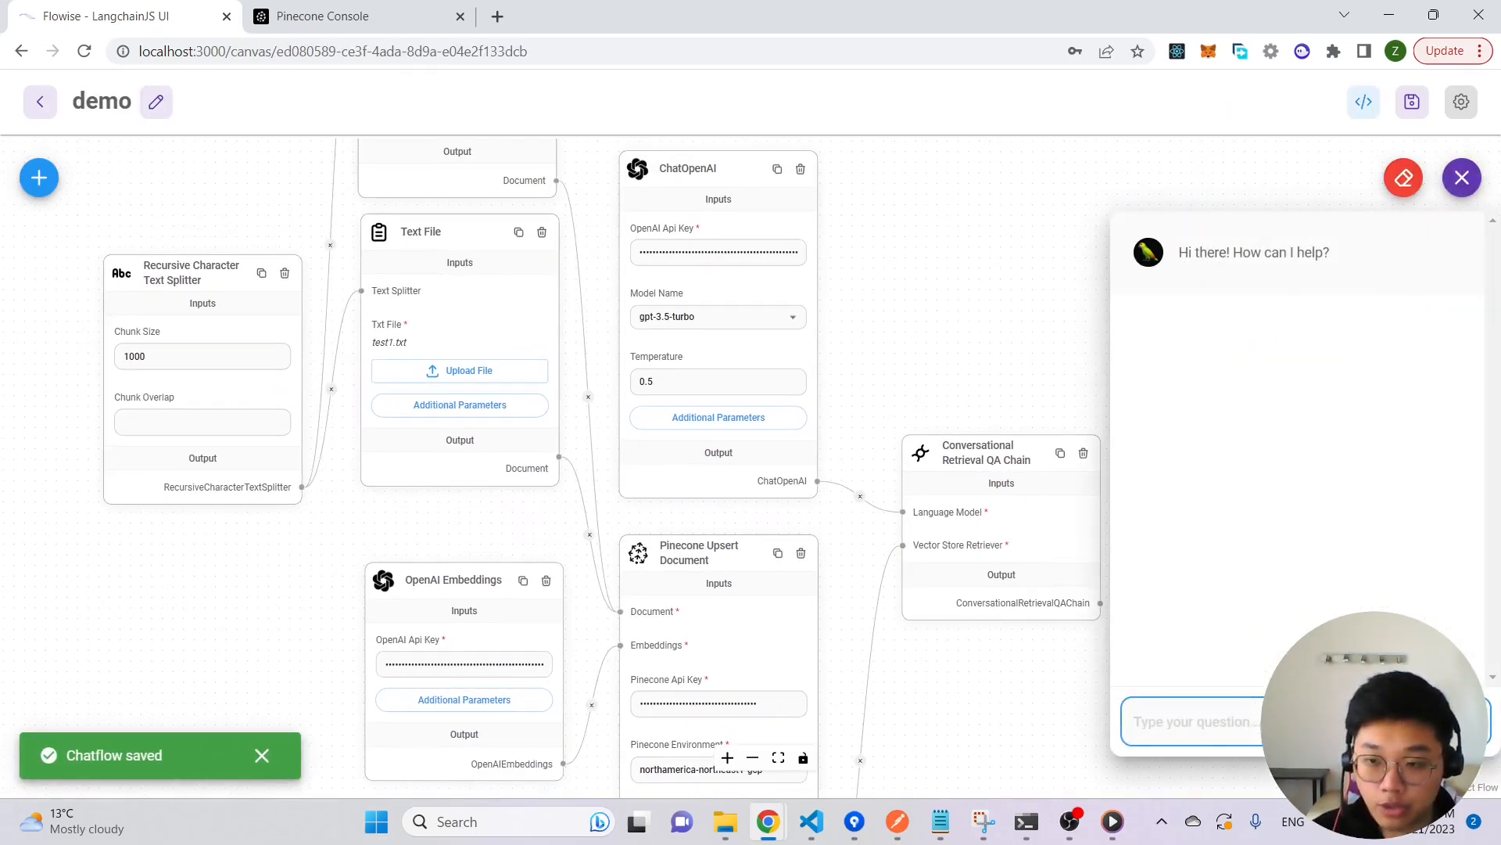
type("who are the")
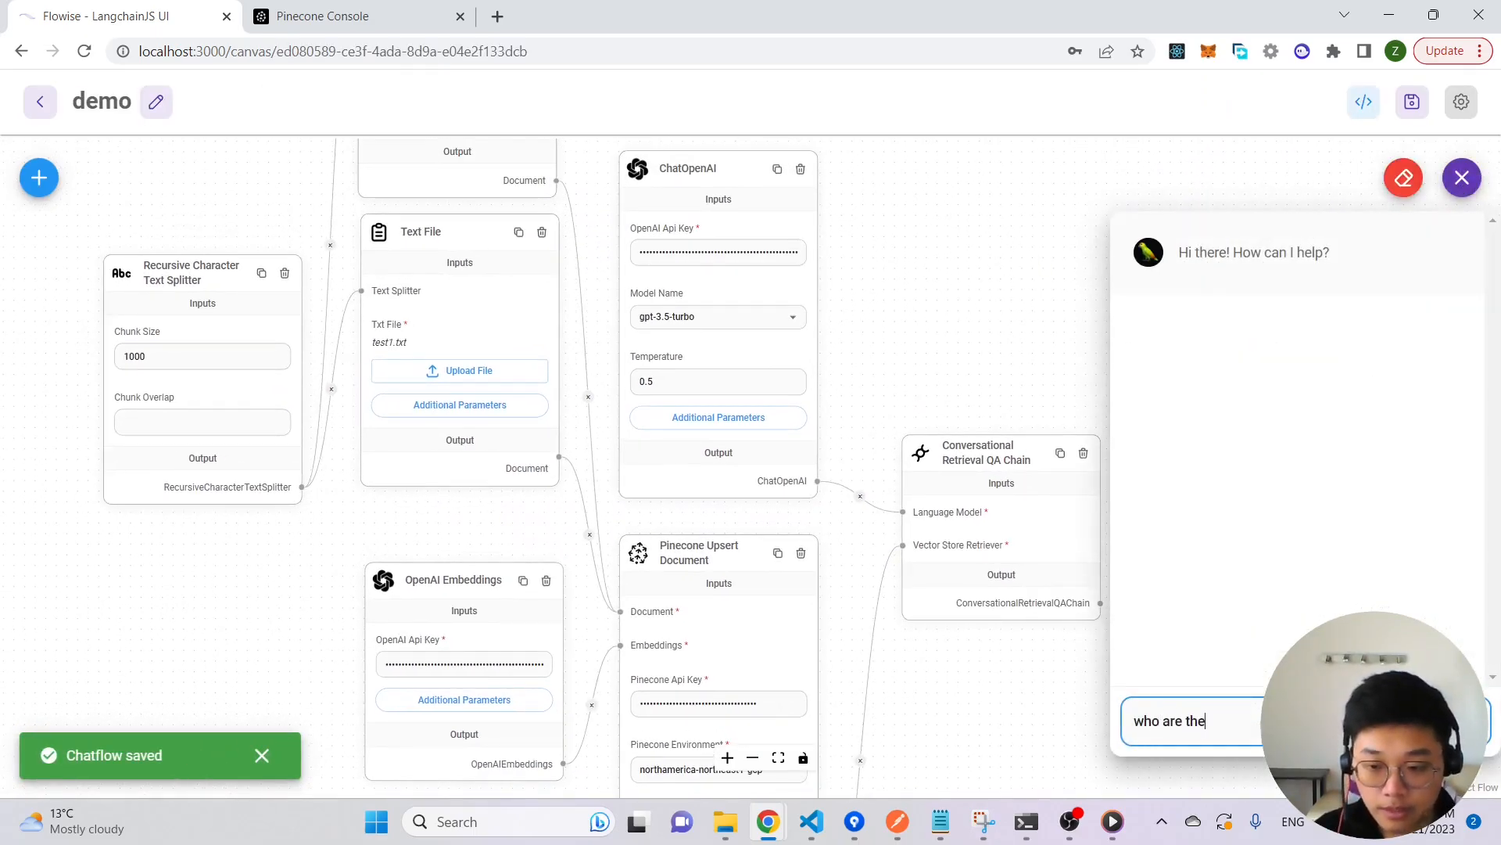
type(" cofound")
key("Caps_Lock")
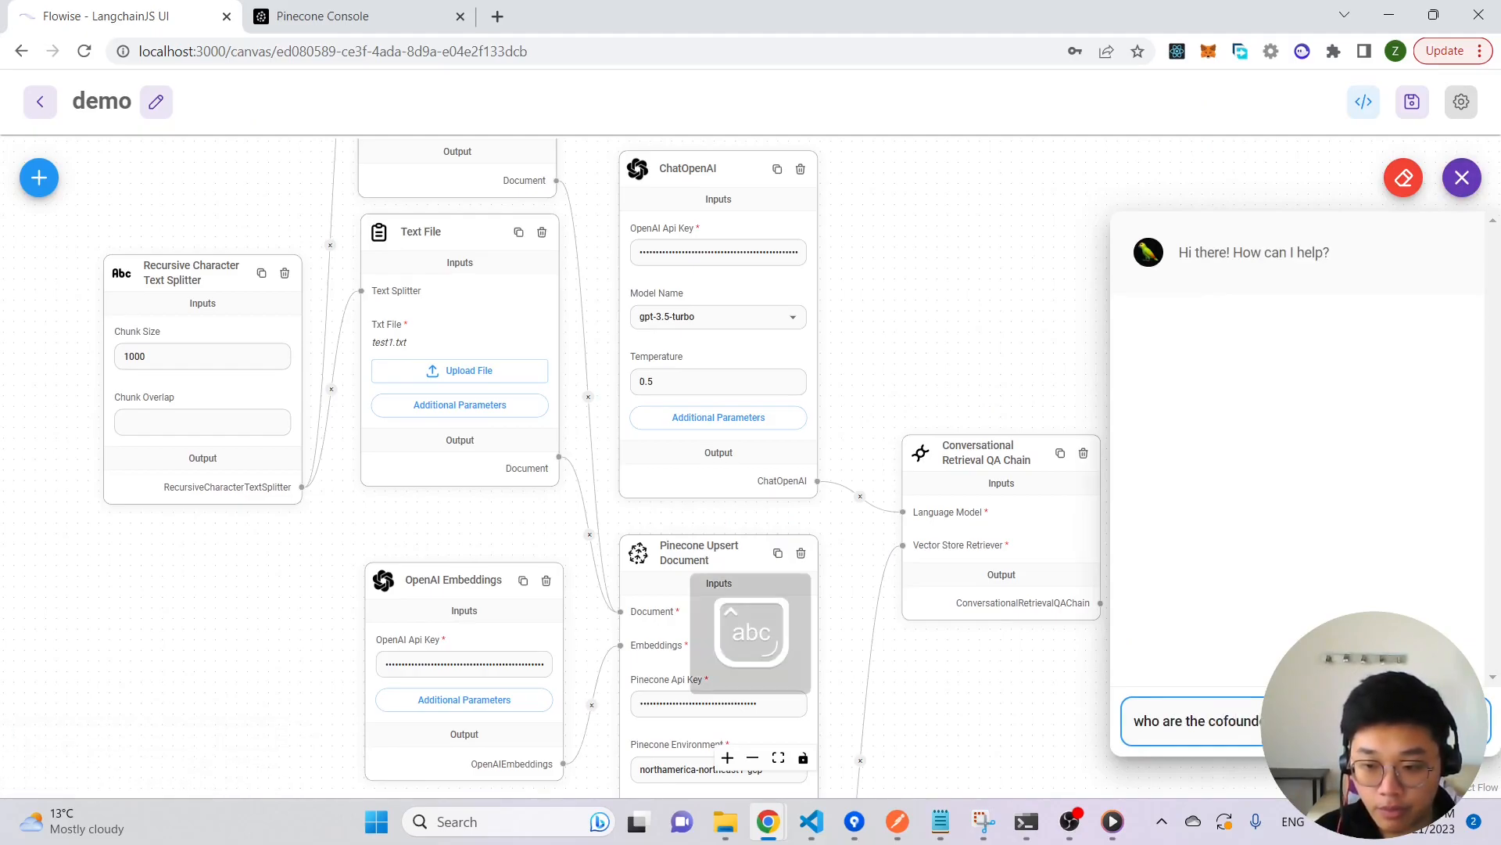
key("Return")
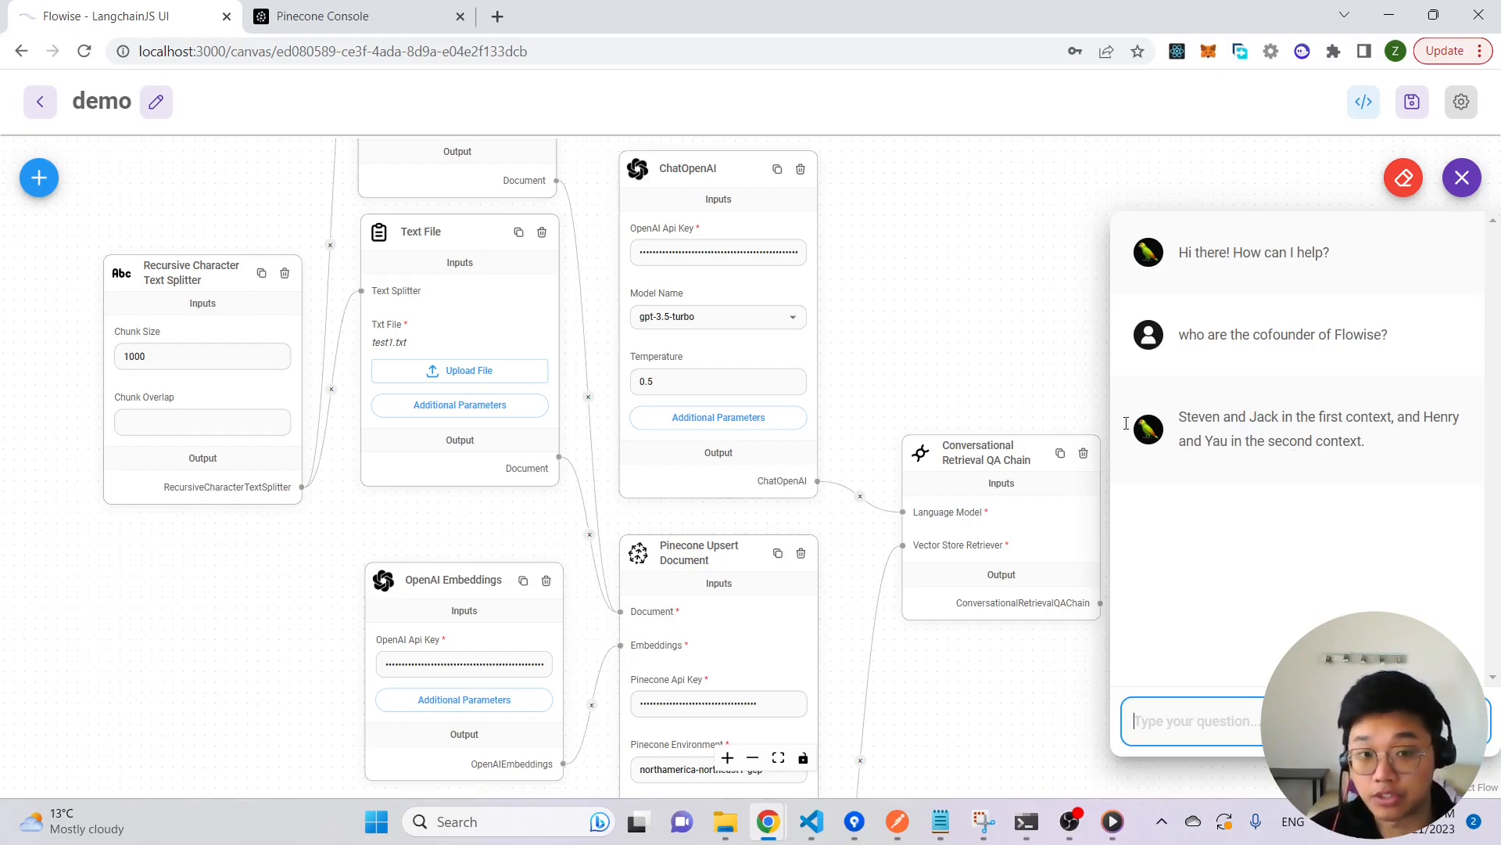
- Add a metadata key named userid to the additional parameters of the test2.txt Text File node
left_click_drag(971, 334, 978, 570)
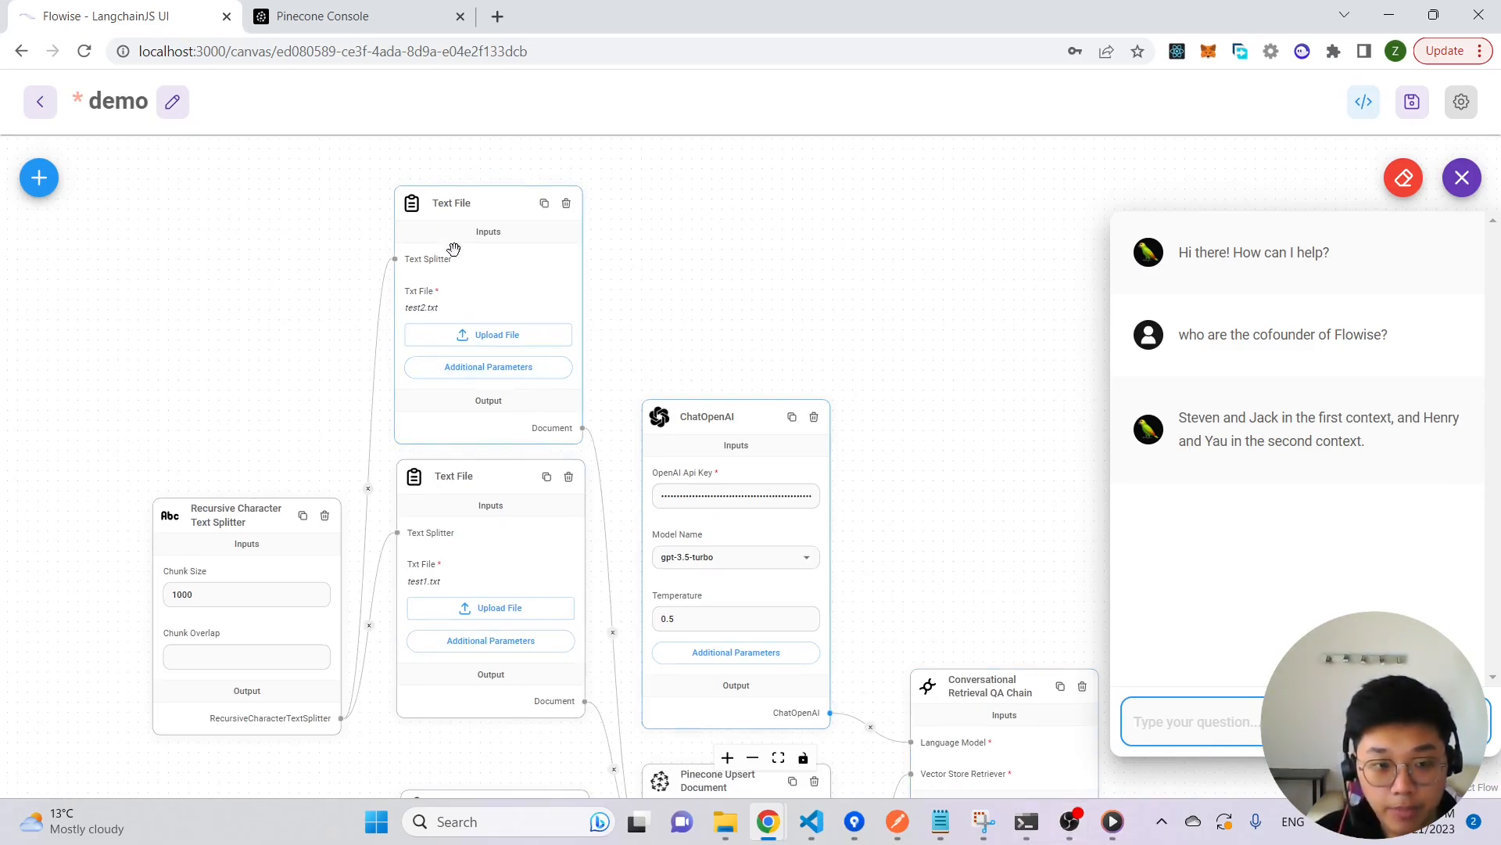
left_click(495, 368)
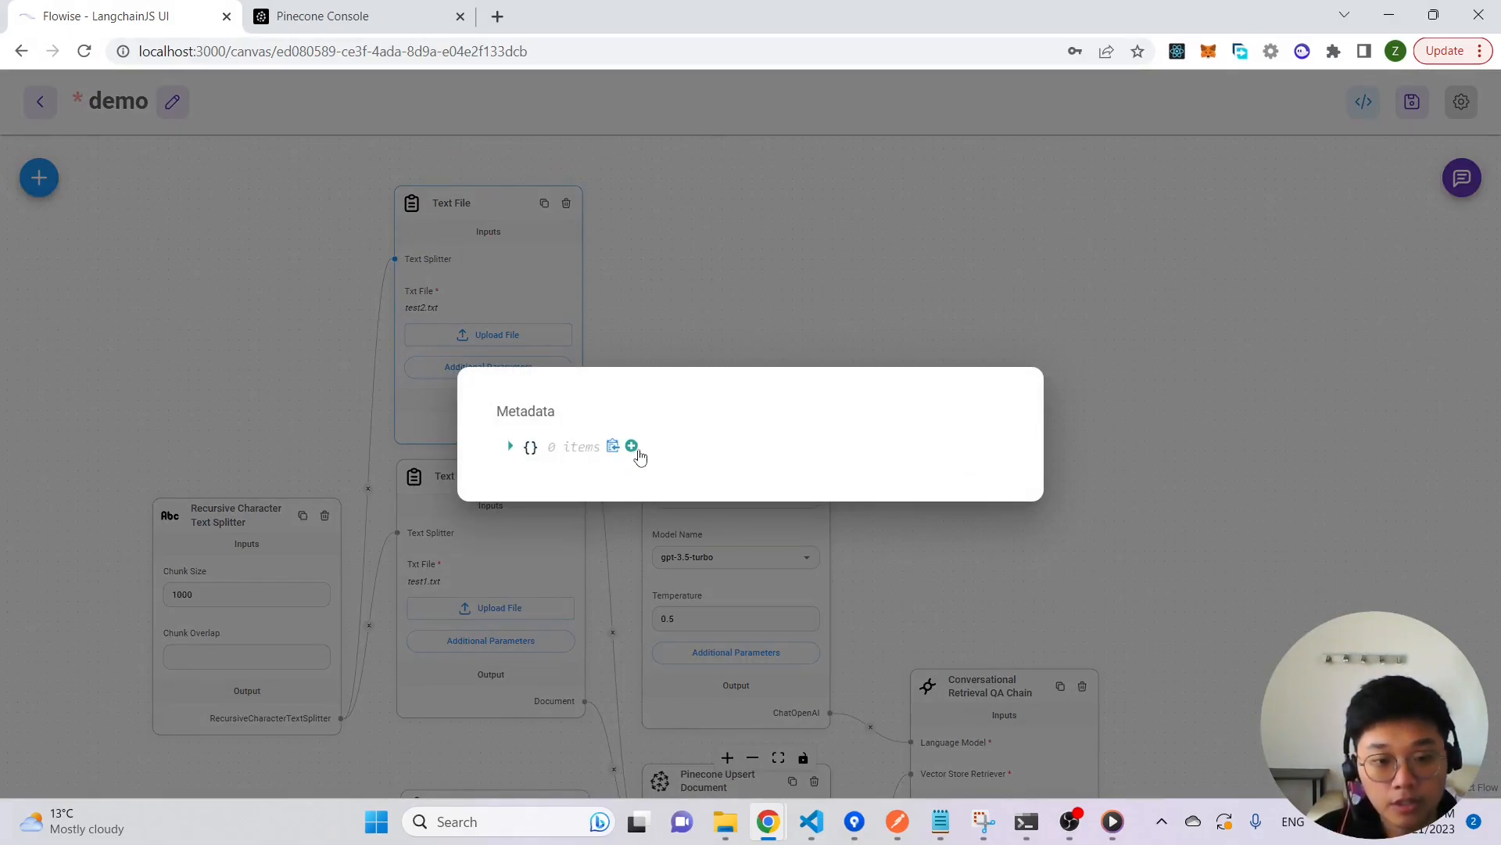
left_click(631, 446)
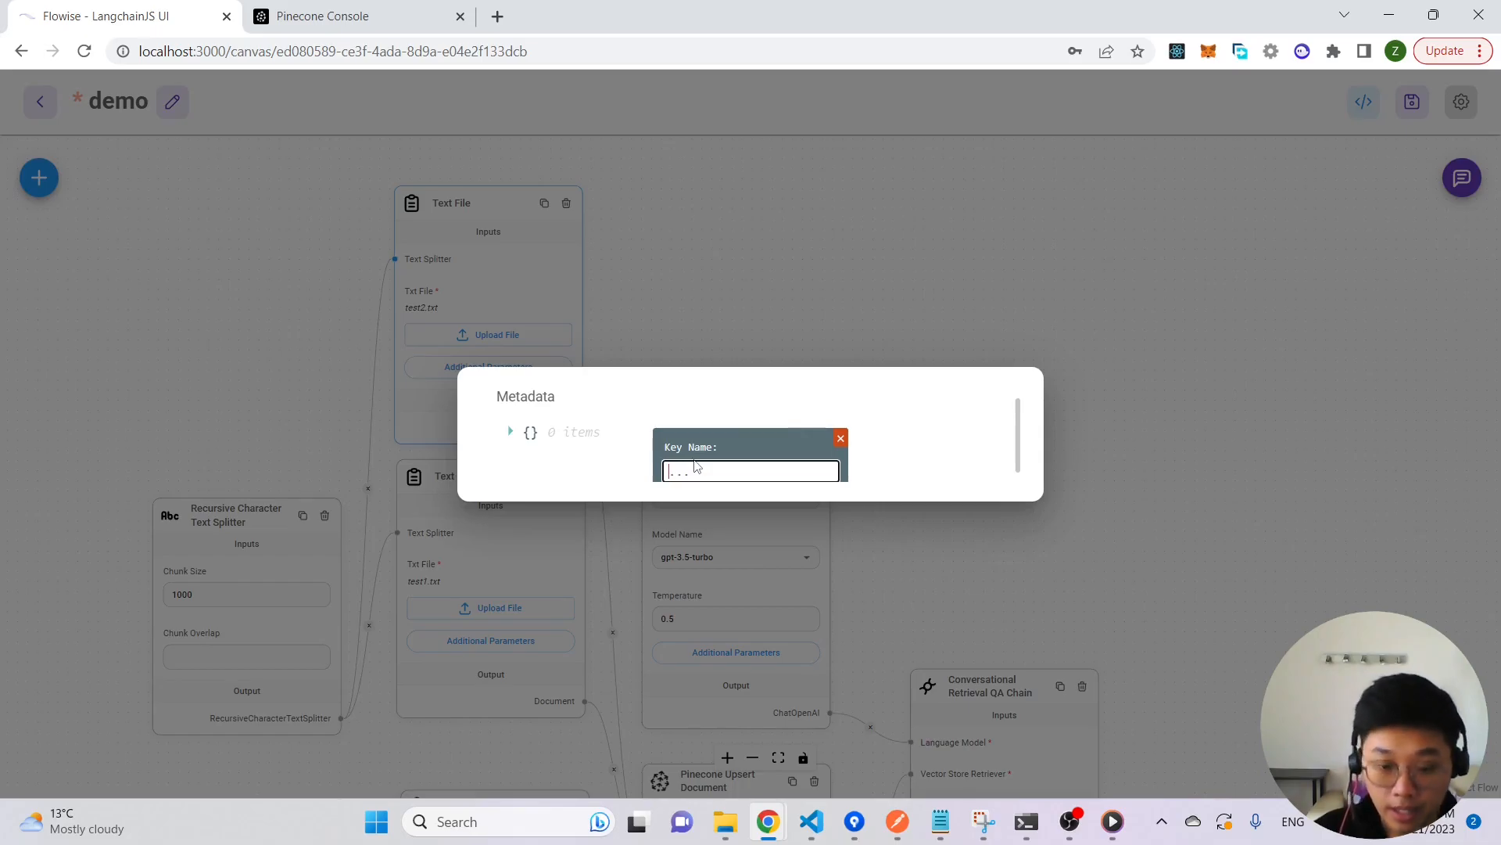
type("userid")
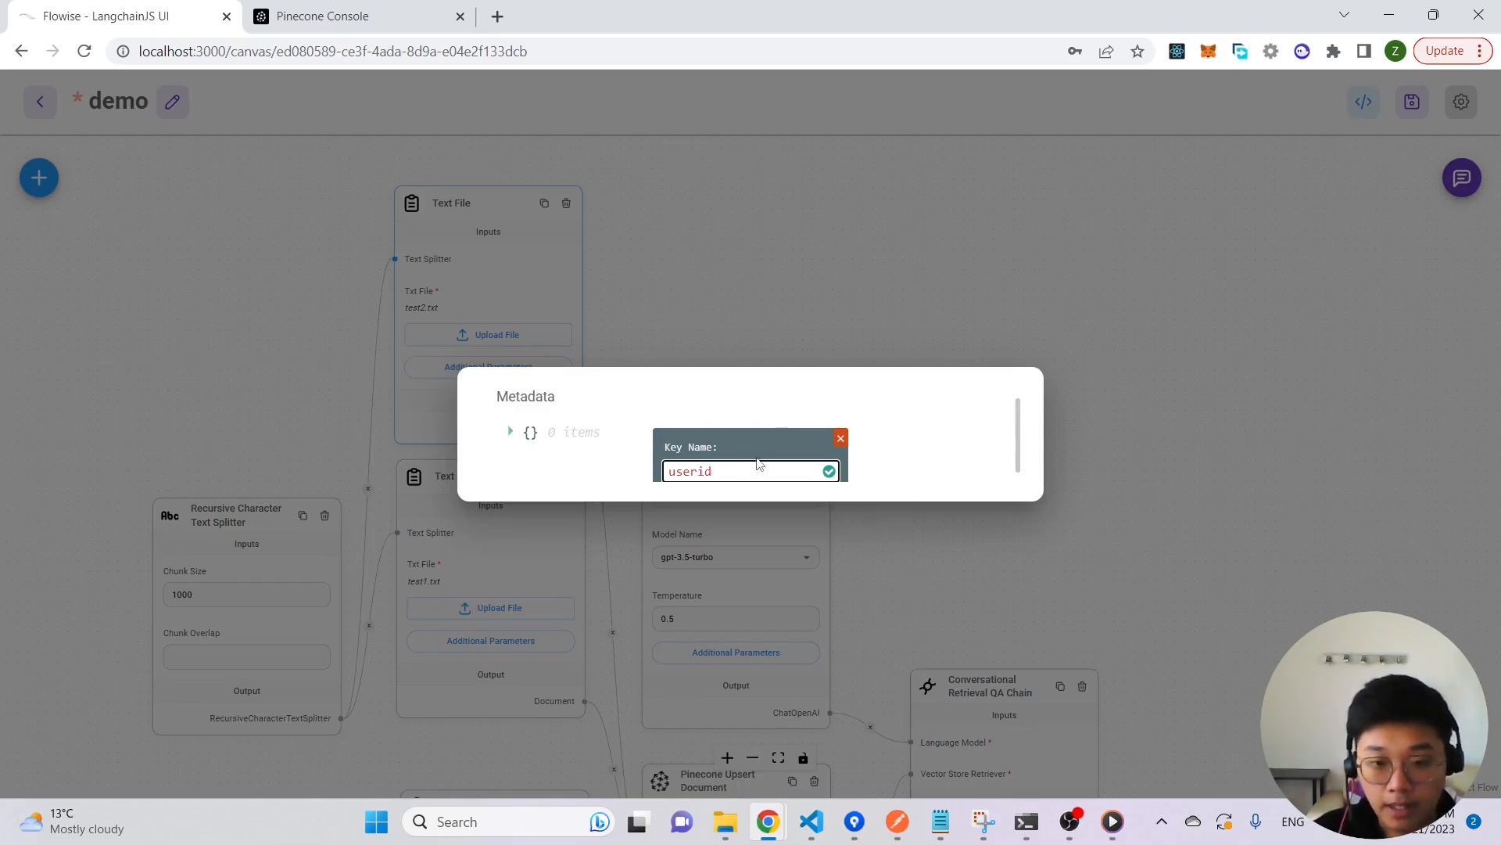
left_click(829, 471)
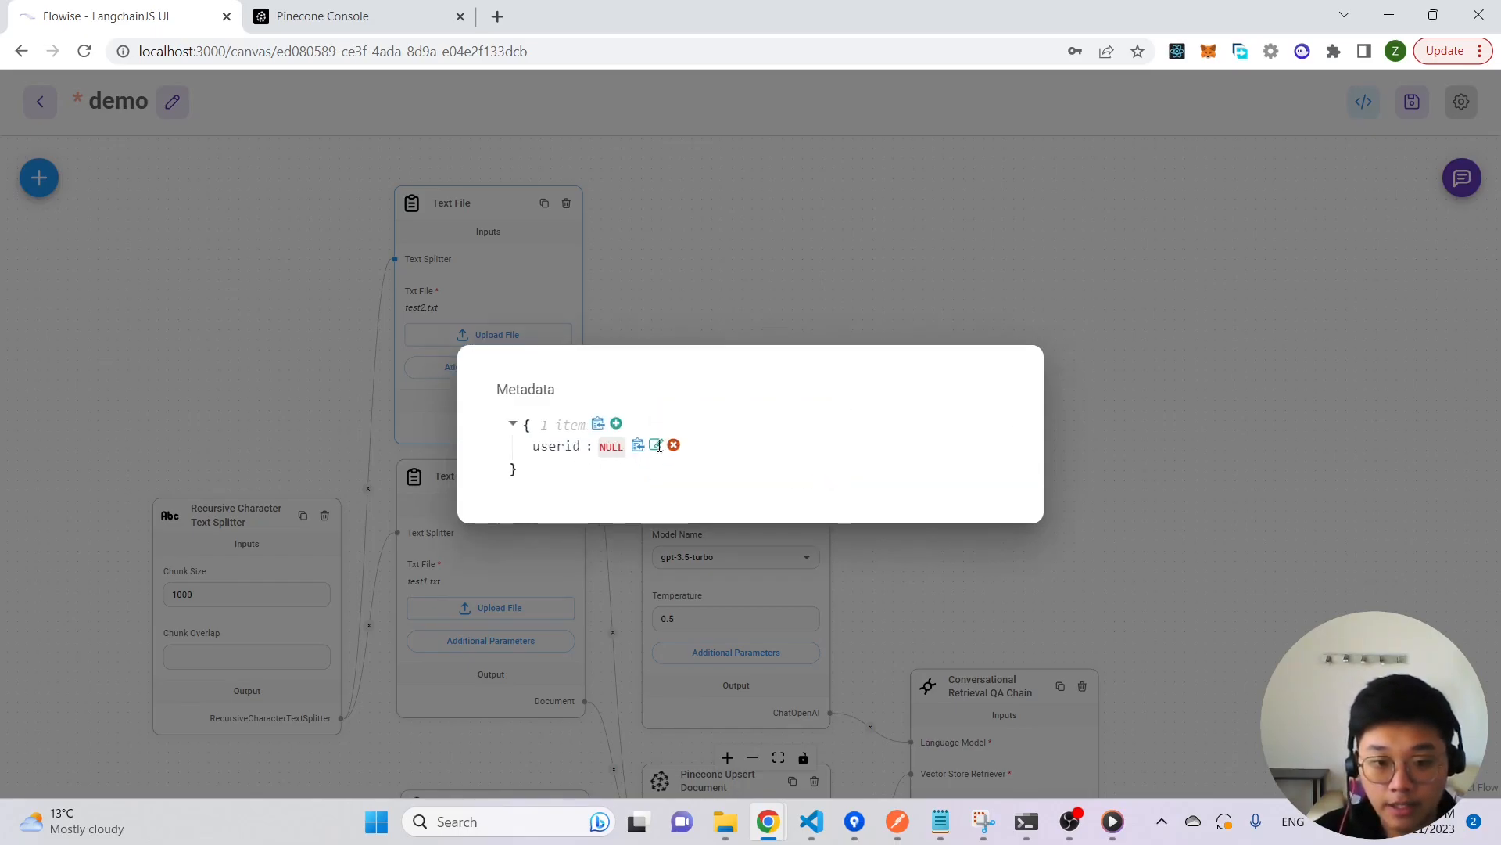
- Set the userid metadata value of the test2.txt Text File node to usera
left_click(655, 444)
left_click_drag(635, 438, 598, 438)
key("BackSpace")
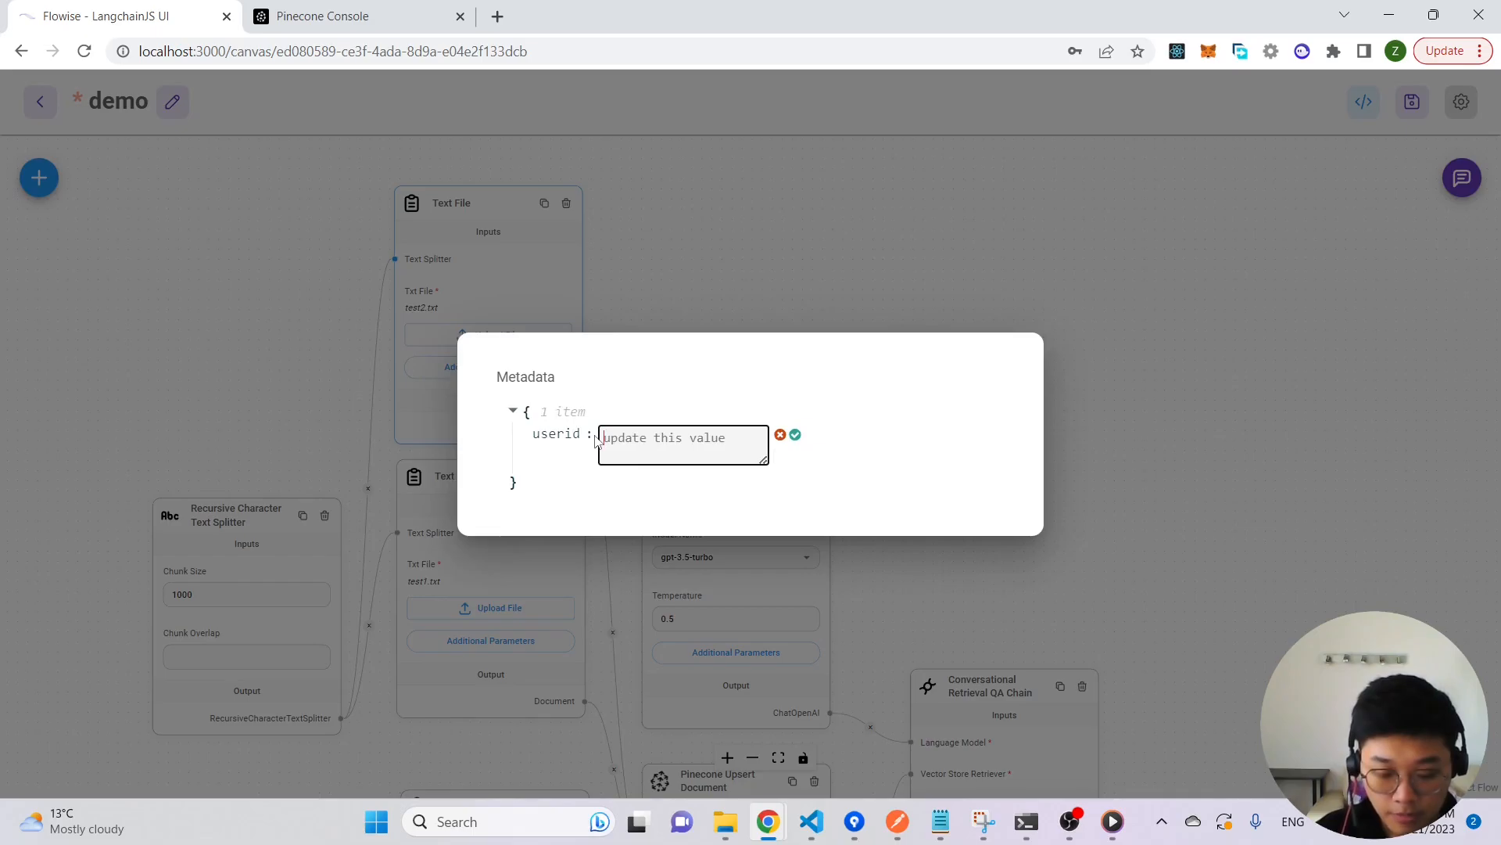
type("u")
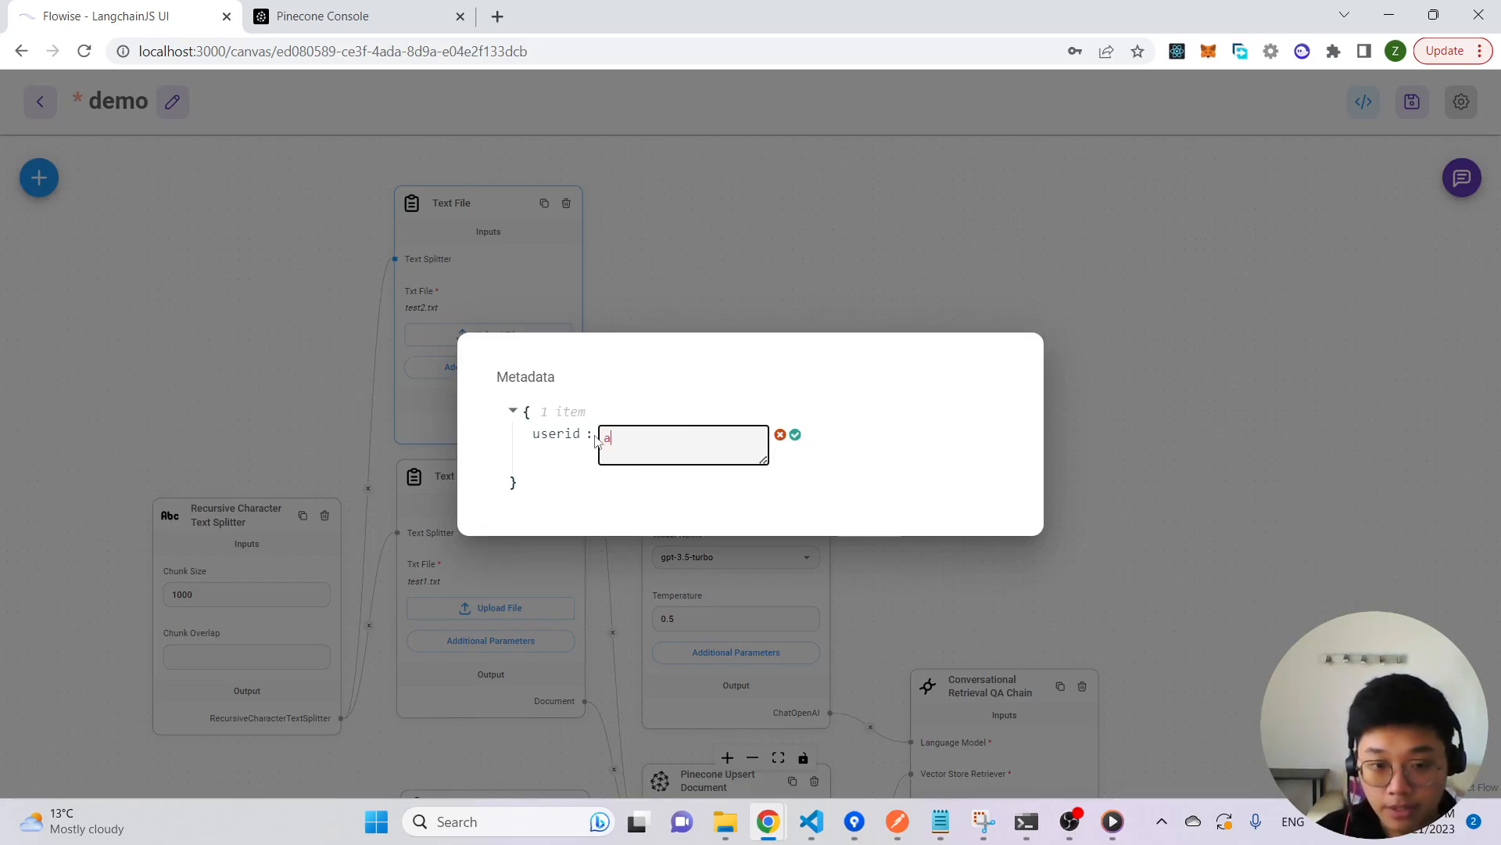
key("BackSpace")
type("usera")
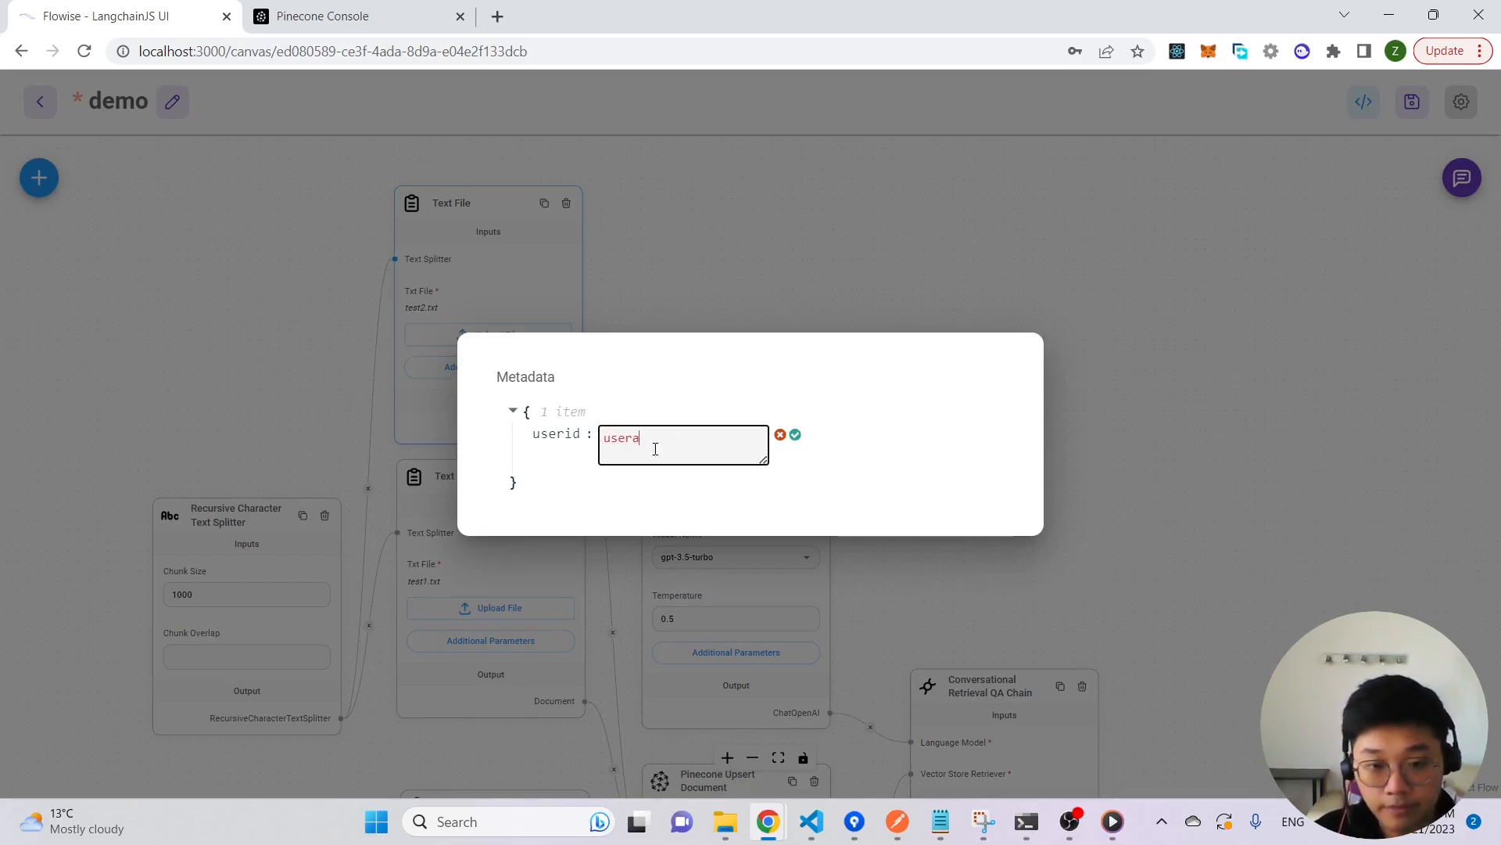
left_click(795, 435)
left_click(1149, 489)
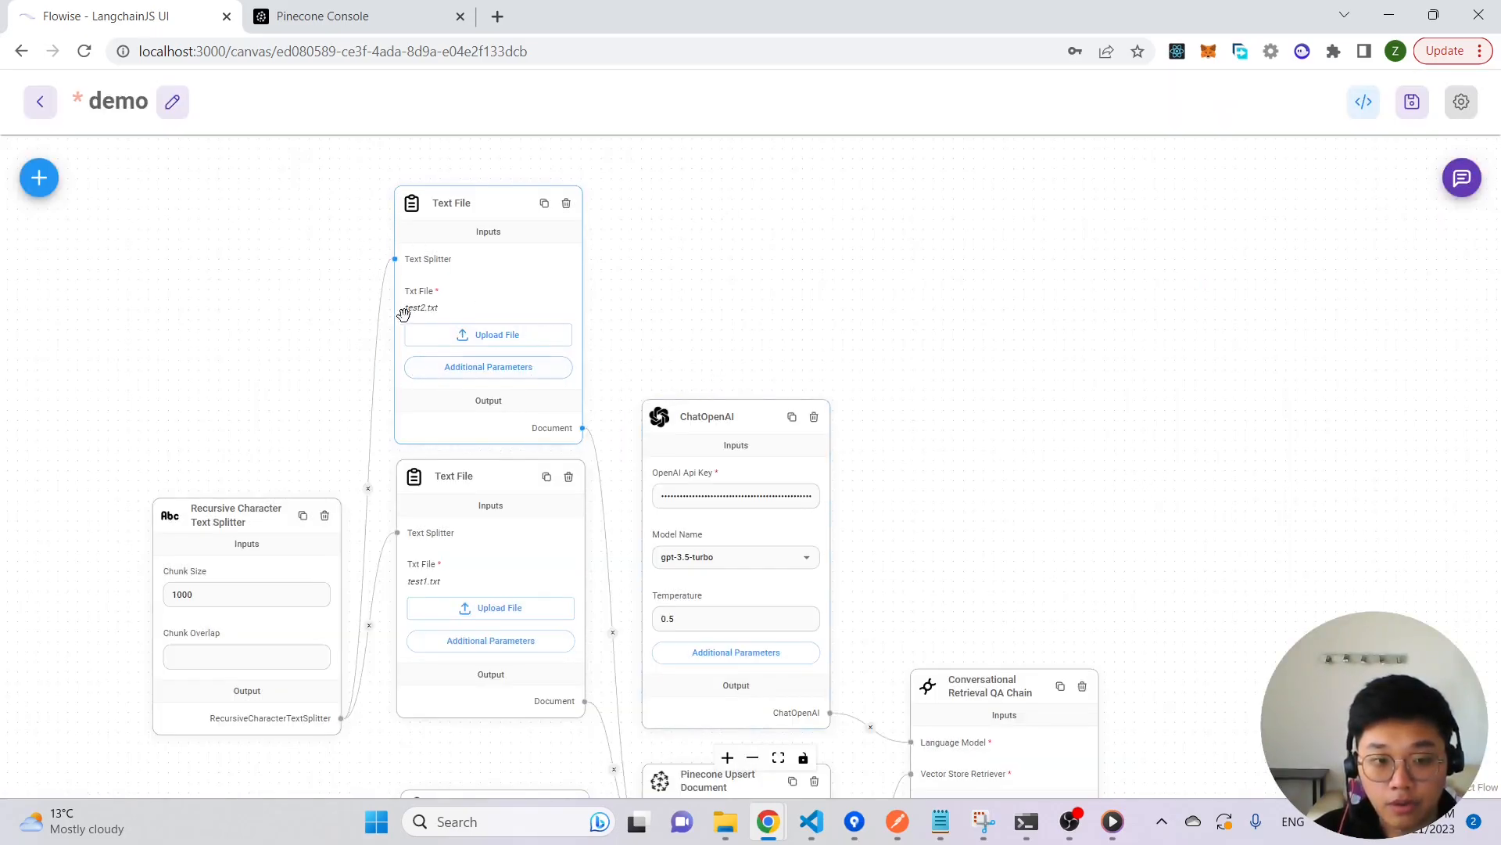
- Add a userid metadata key with the value userb to the test1.txt Text File node's additional parameters
left_click(504, 643)
left_click(630, 445)
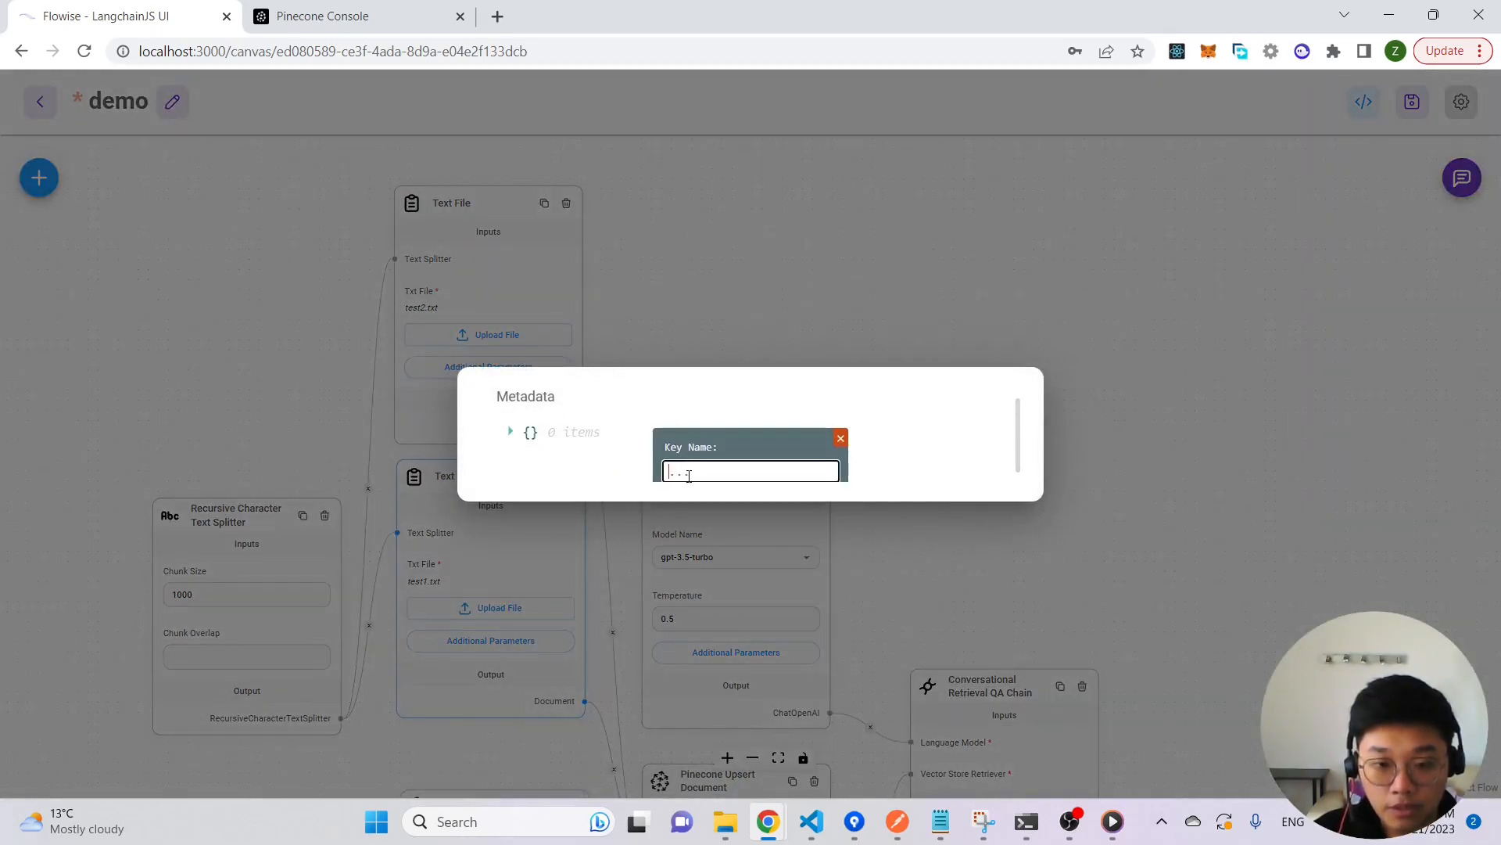
type("userid")
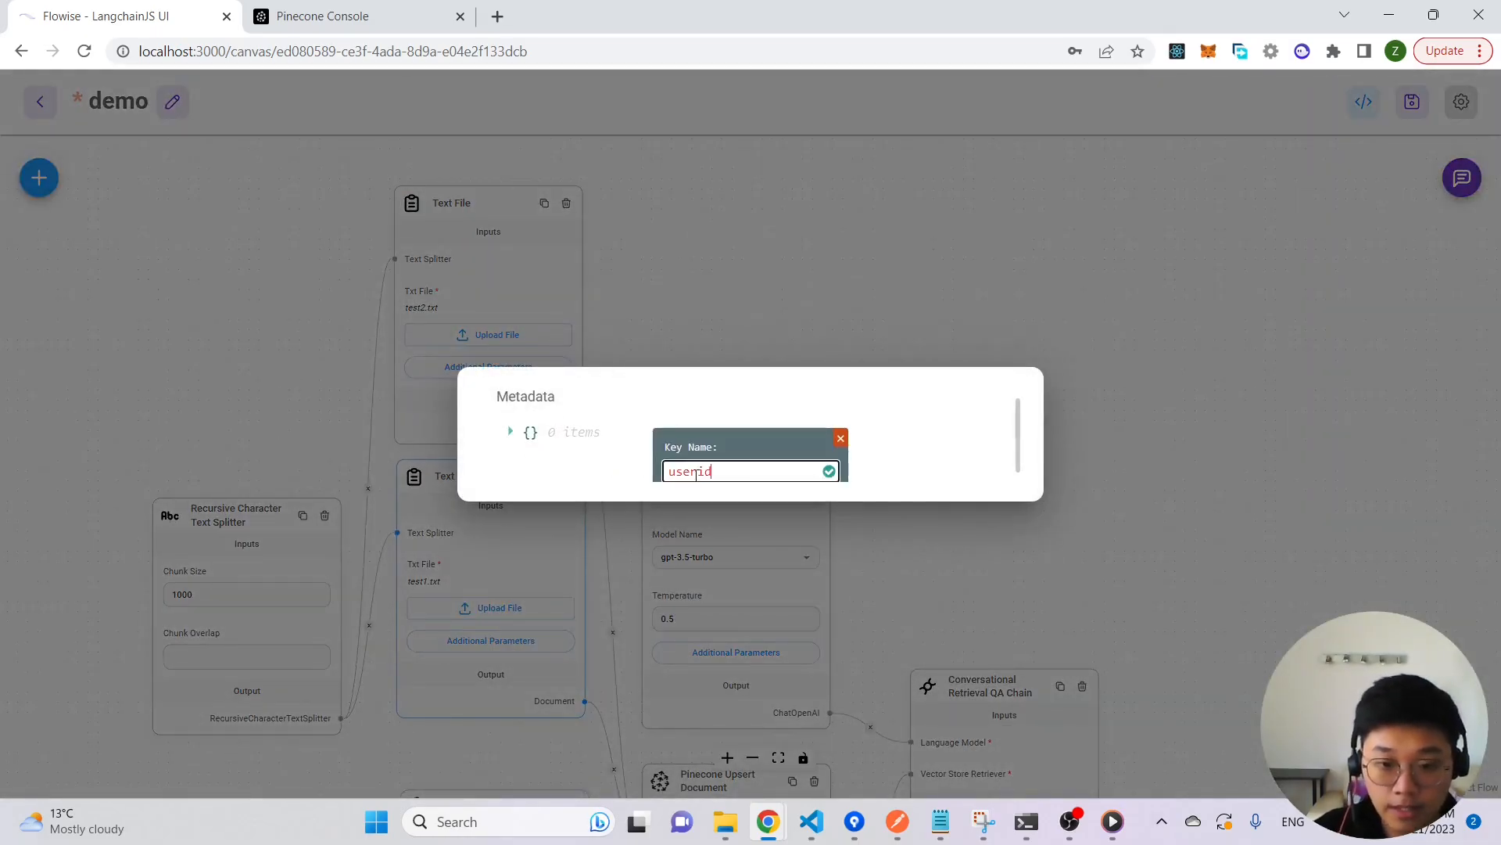
left_click(829, 471)
left_click(661, 446)
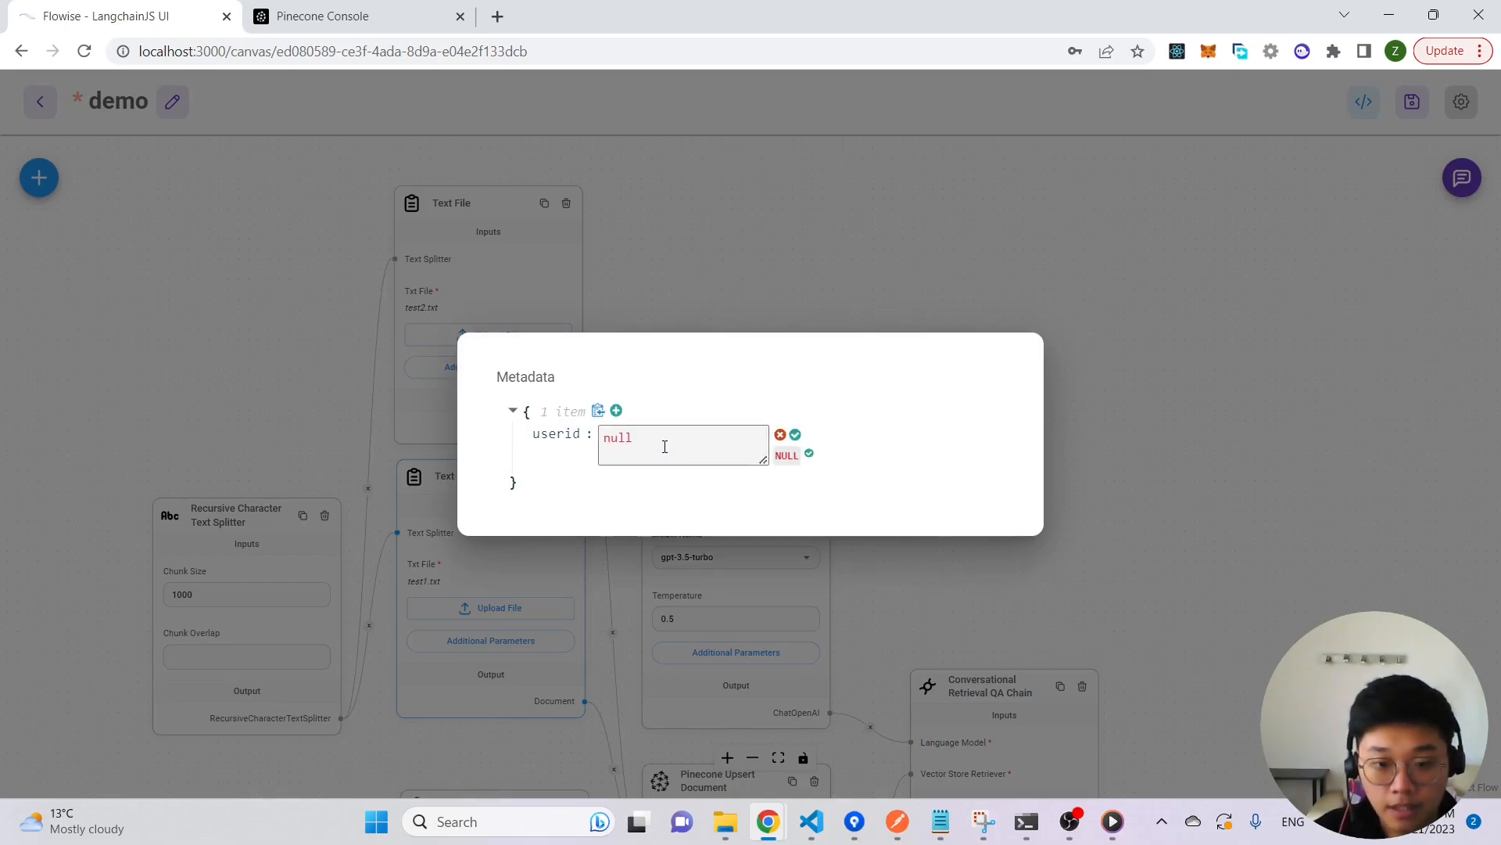
type("erb")
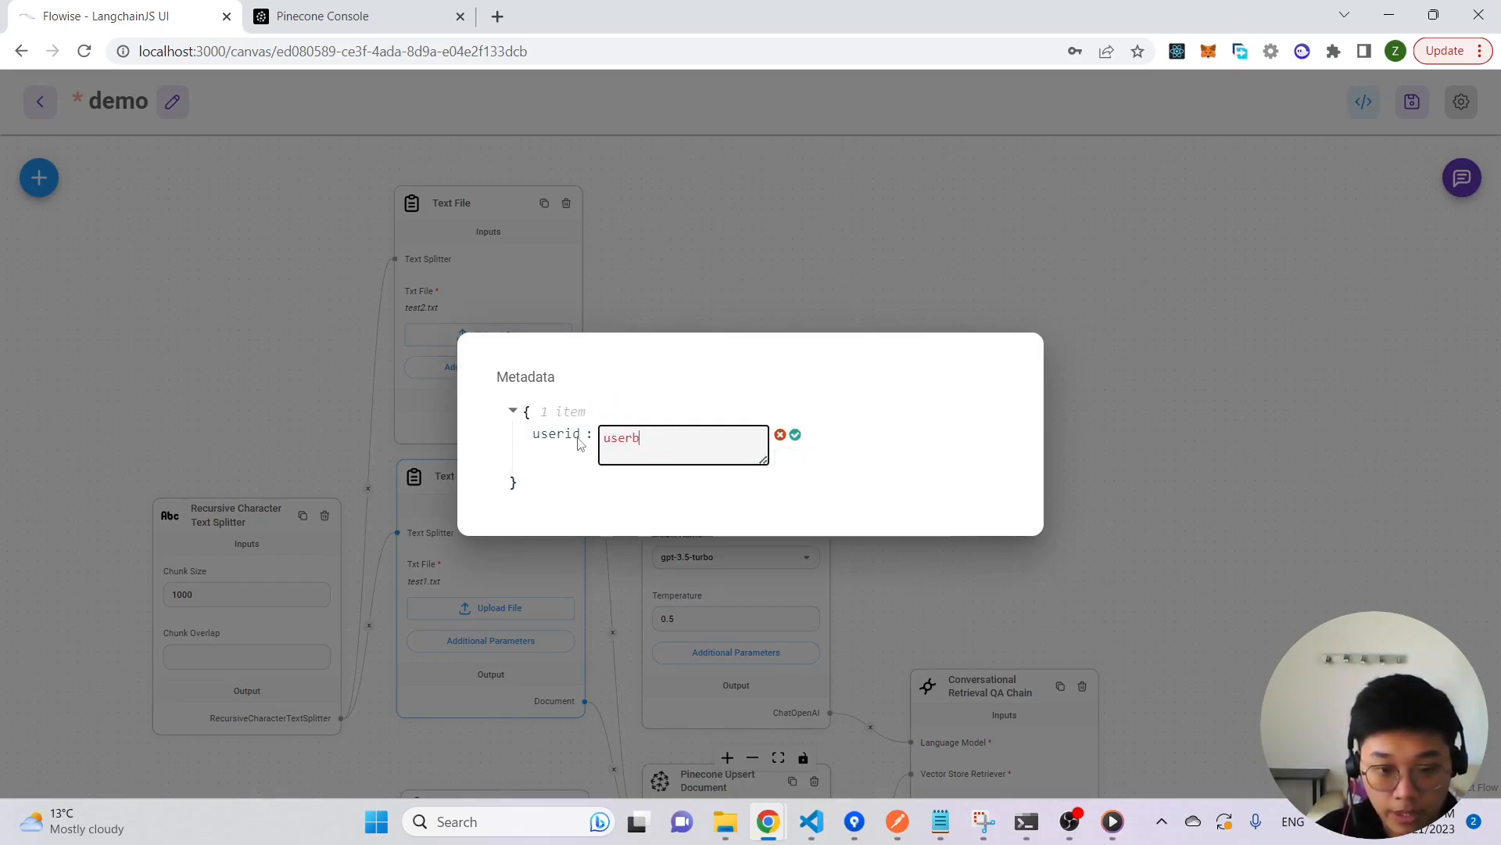
left_click(795, 434)
left_click(809, 342)
- Save the chatflow and ask its chat "who are the cofounder of Flowise?" again
left_click(1413, 102)
left_click(1461, 178)
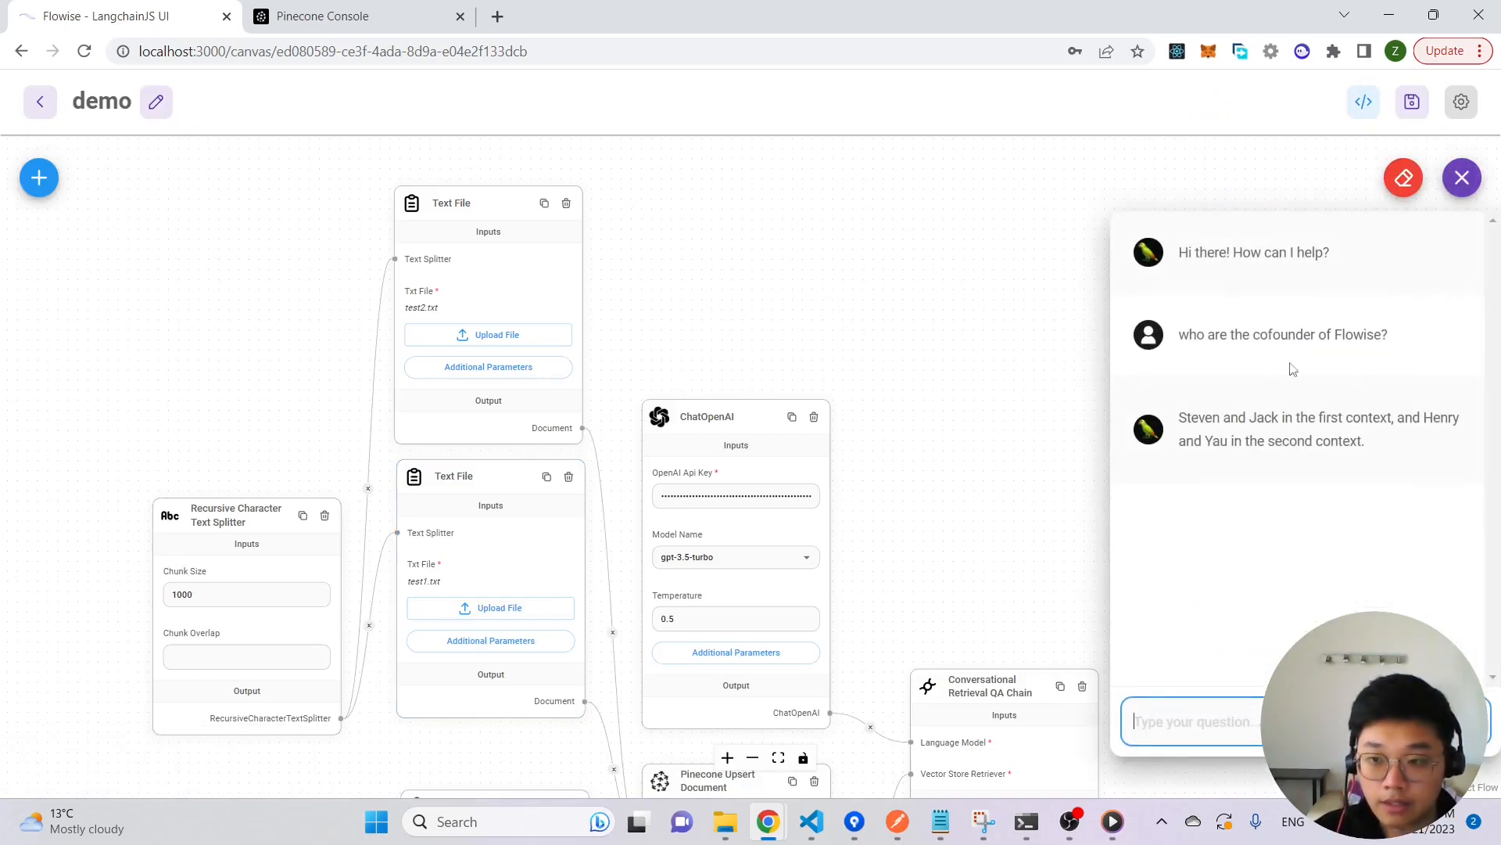
left_click_drag(1179, 335, 1399, 336)
key("ctrl+c")
left_click(1240, 732)
key("ctrl+v")
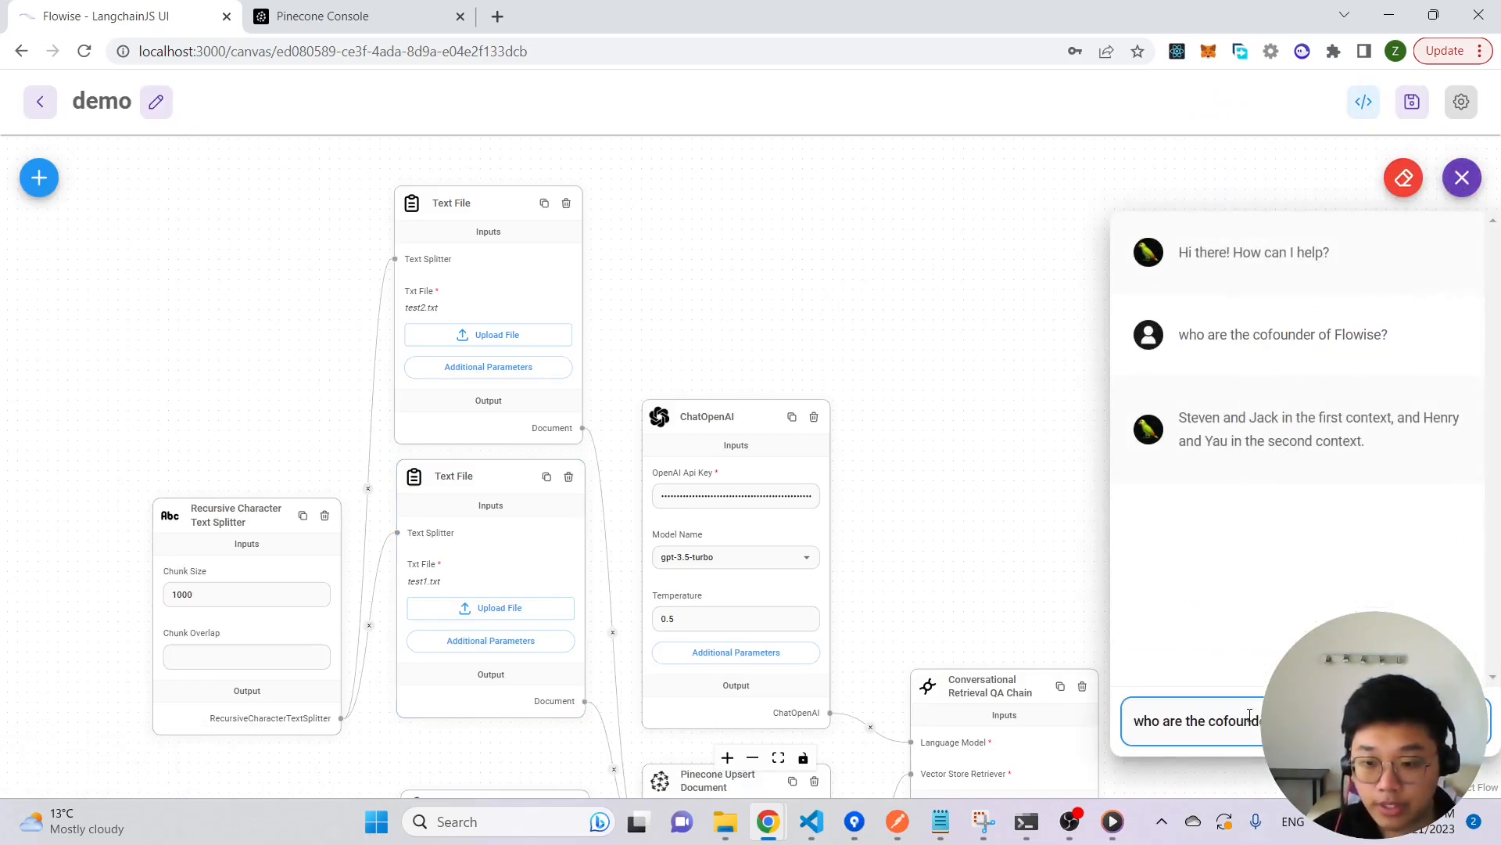
key("Return")
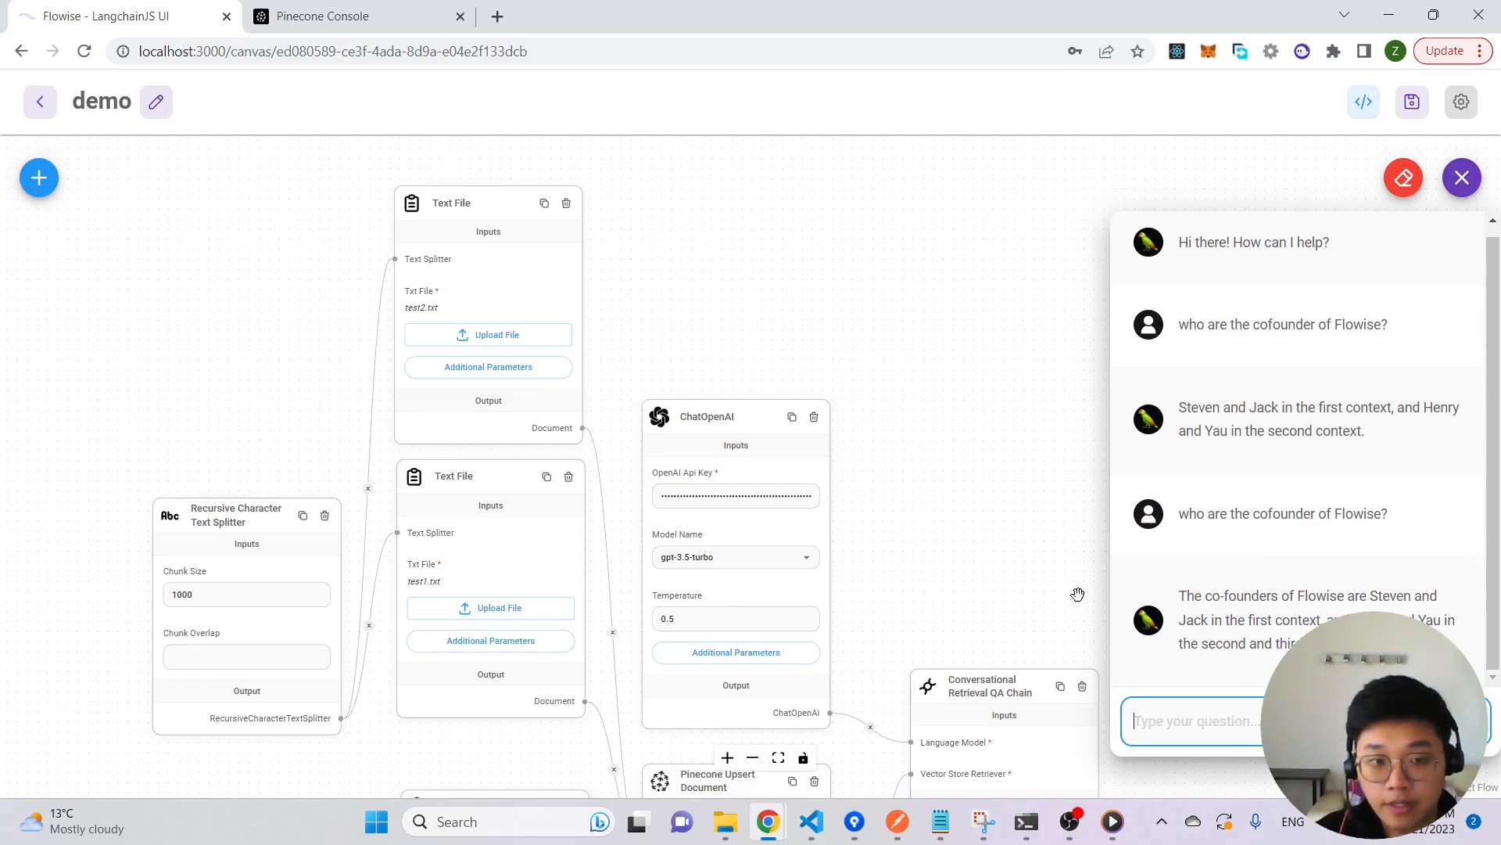
- Check the vector count of namespace pinecone-0113 in the Pinecone console and compare the namespace name with the Pinecone Upsert Document node
left_click(348, 17)
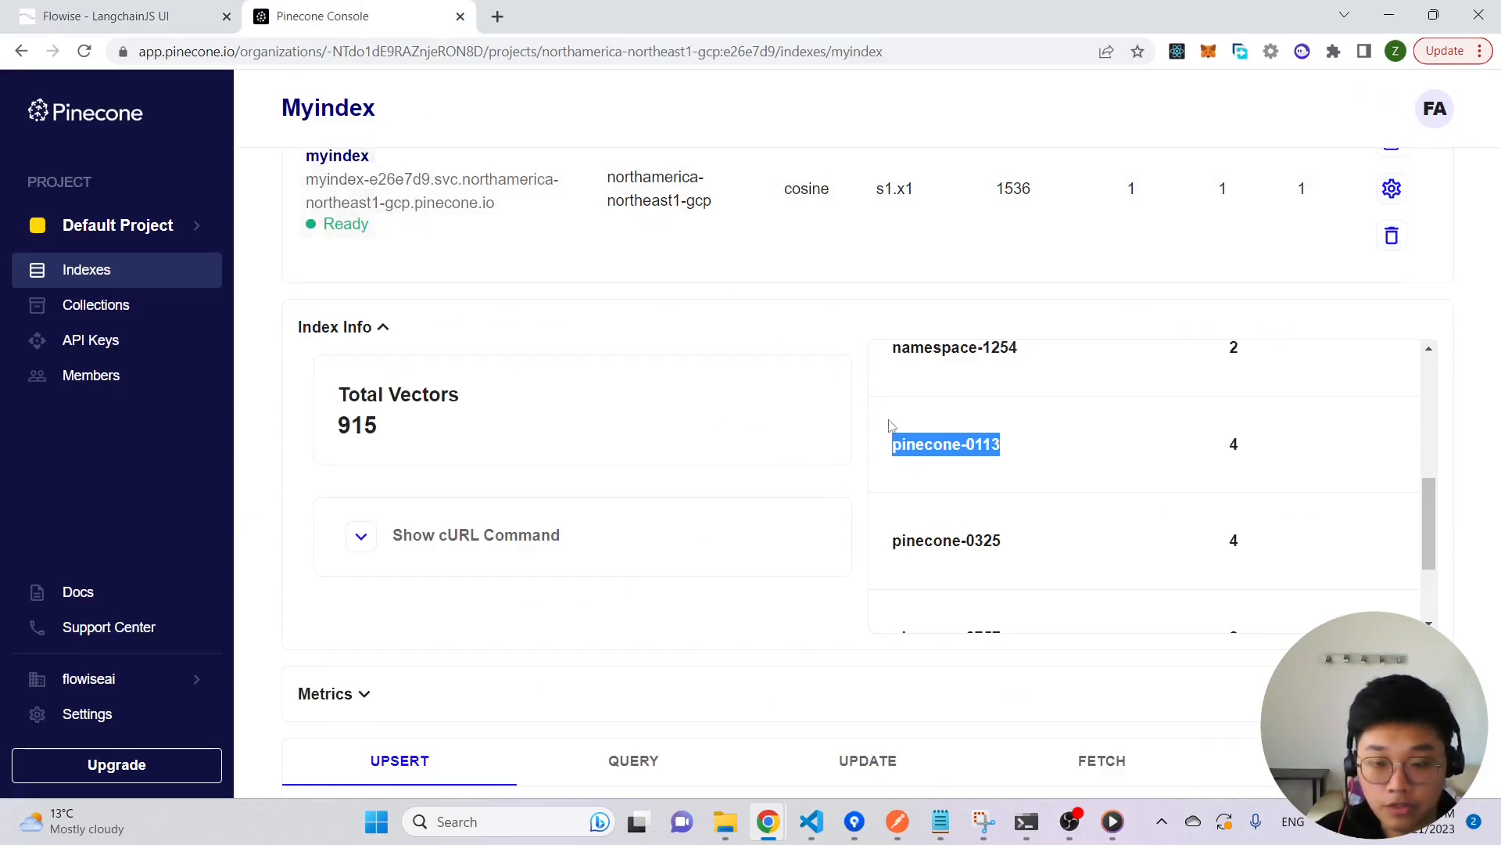
left_click(1040, 489)
left_click_drag(888, 445, 1043, 446)
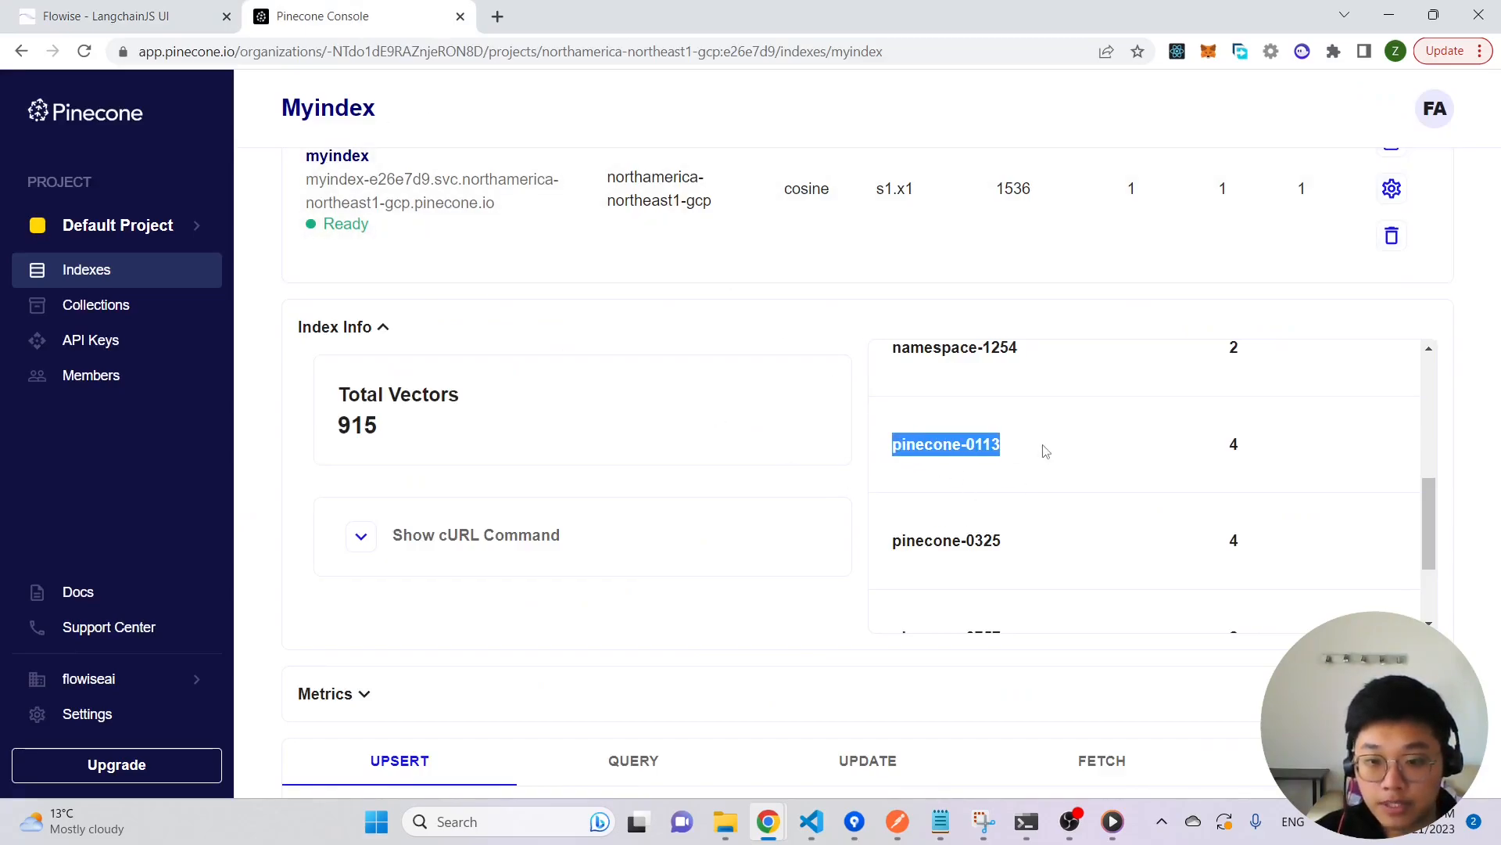
left_click(157, 16)
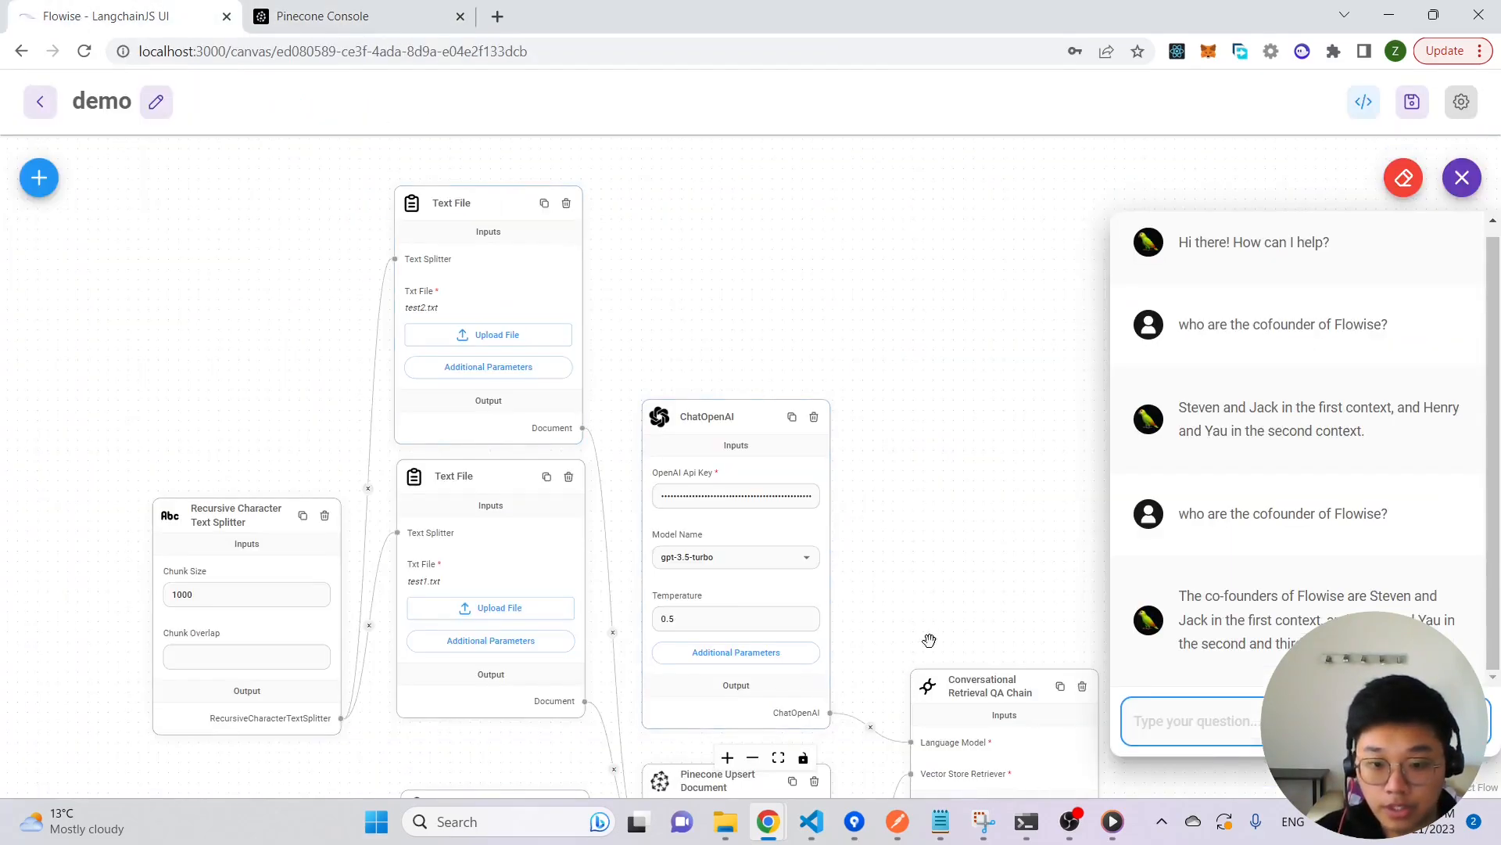
left_click_drag(931, 652, 931, 263)
scroll(768, 641, "up", 3)
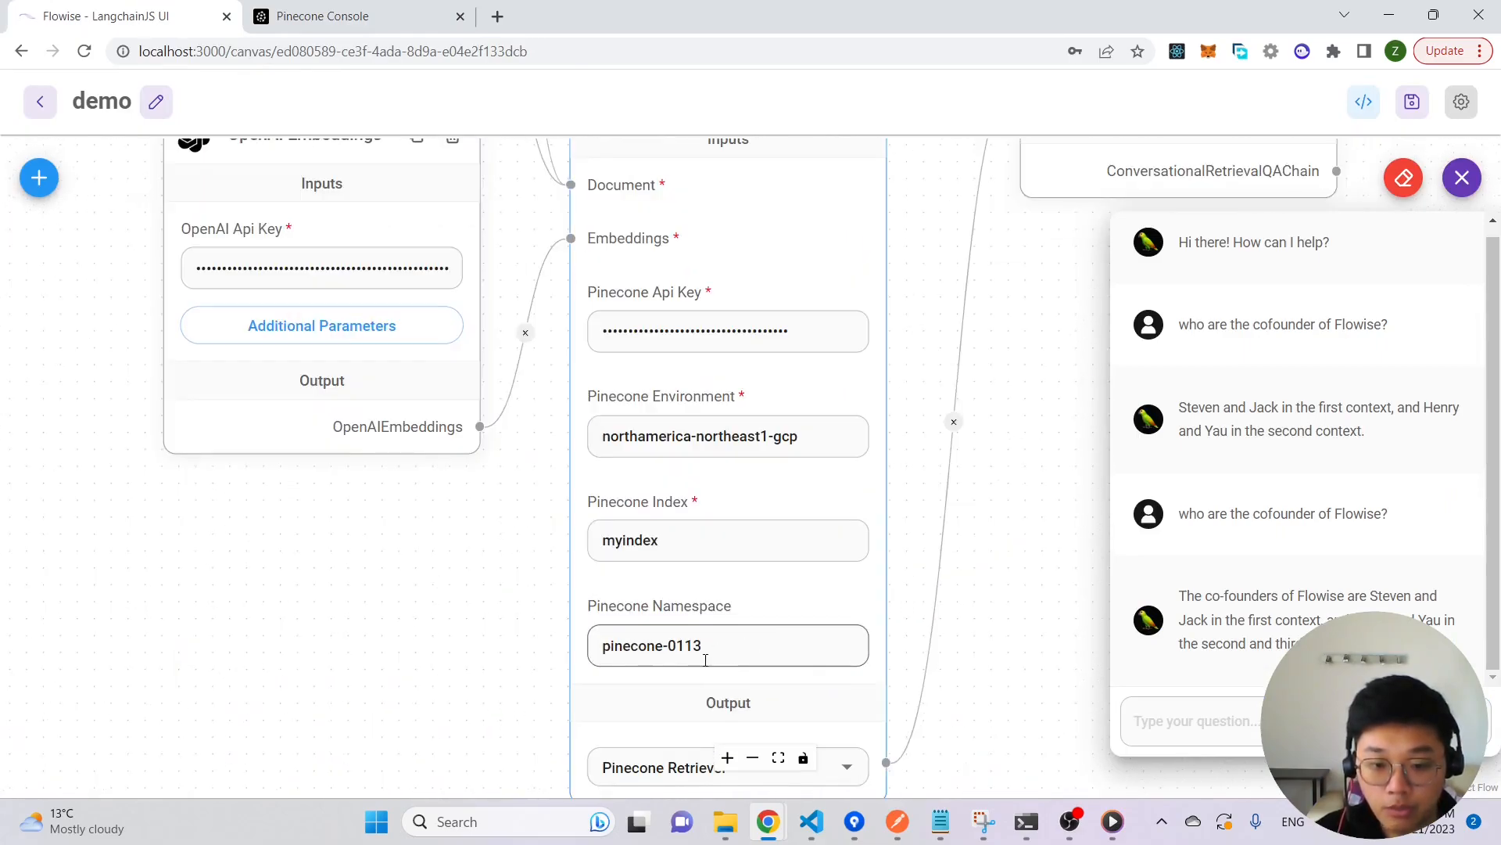
left_click(383, 28)
left_click_drag(1226, 444, 1249, 446)
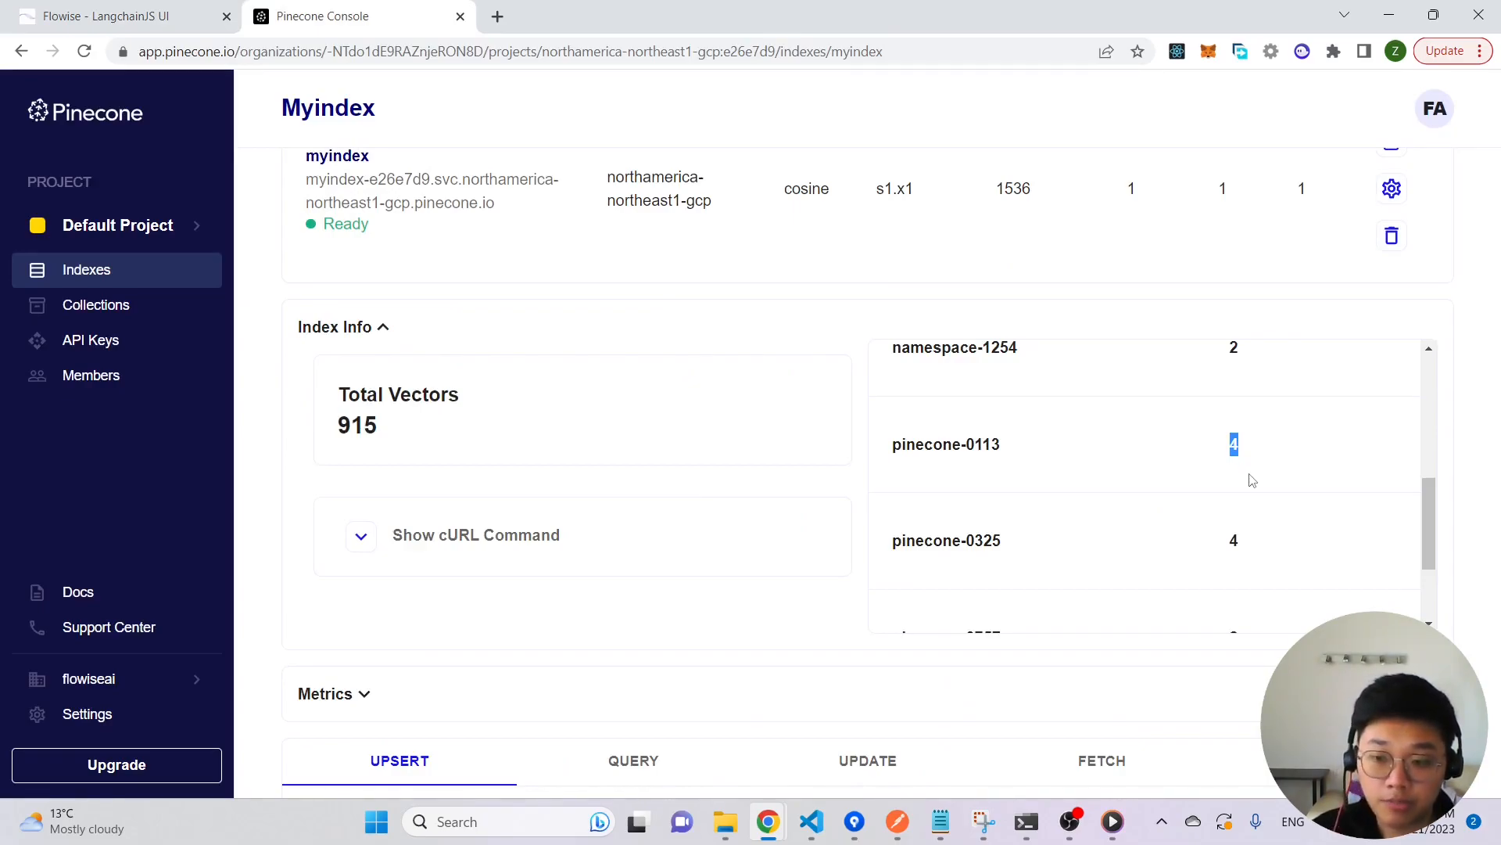
- Return to Flowise, leave the demo chatflow and open the Metadata Filter Load template from the marketplace
left_click(129, 16)
left_click(34, 100)
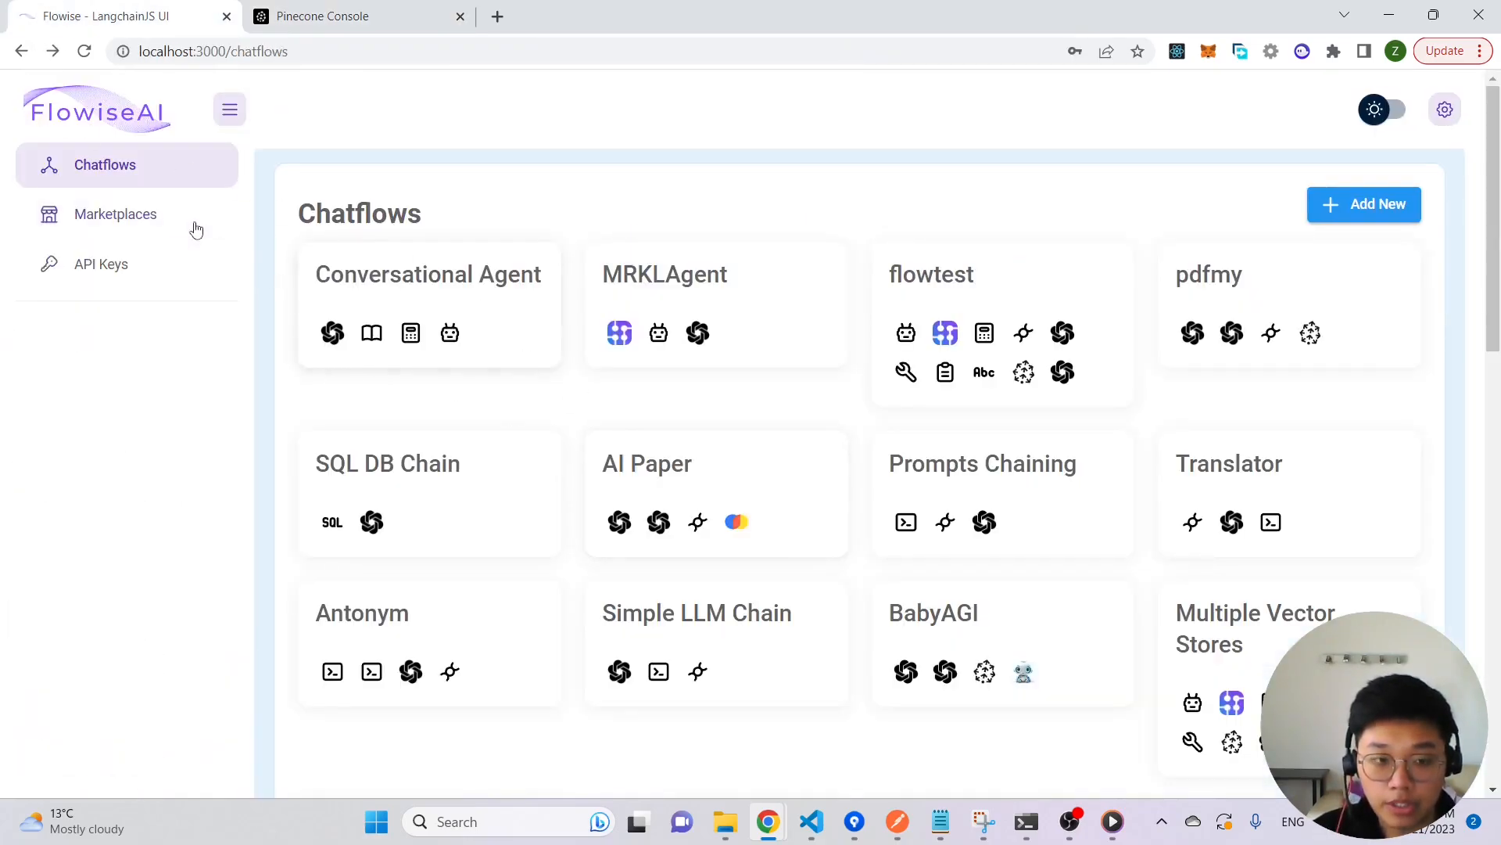
left_click(161, 211)
scroll(1119, 553, "down", 3)
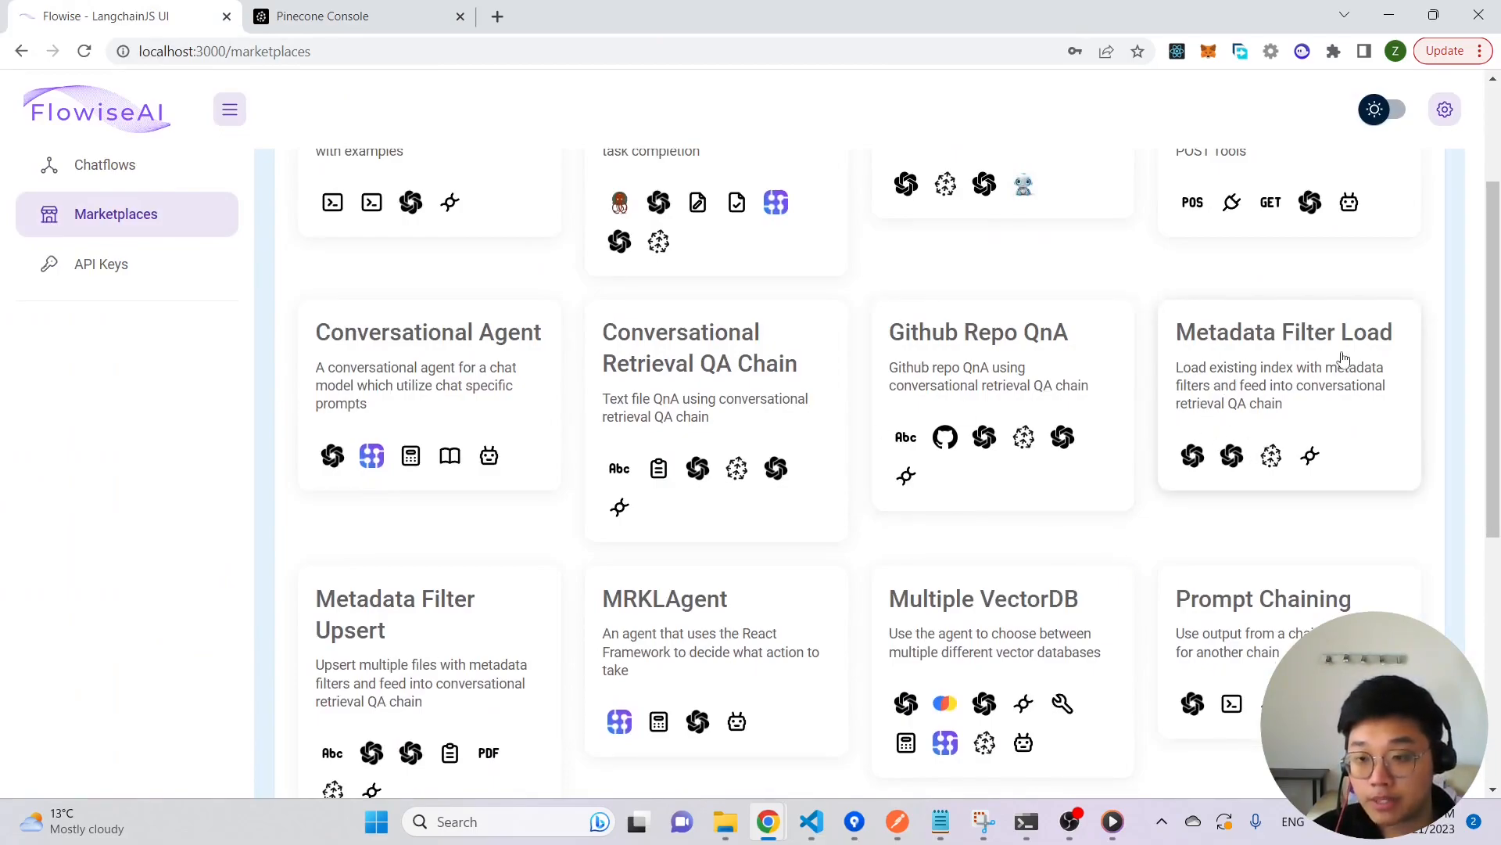
left_click(1316, 391)
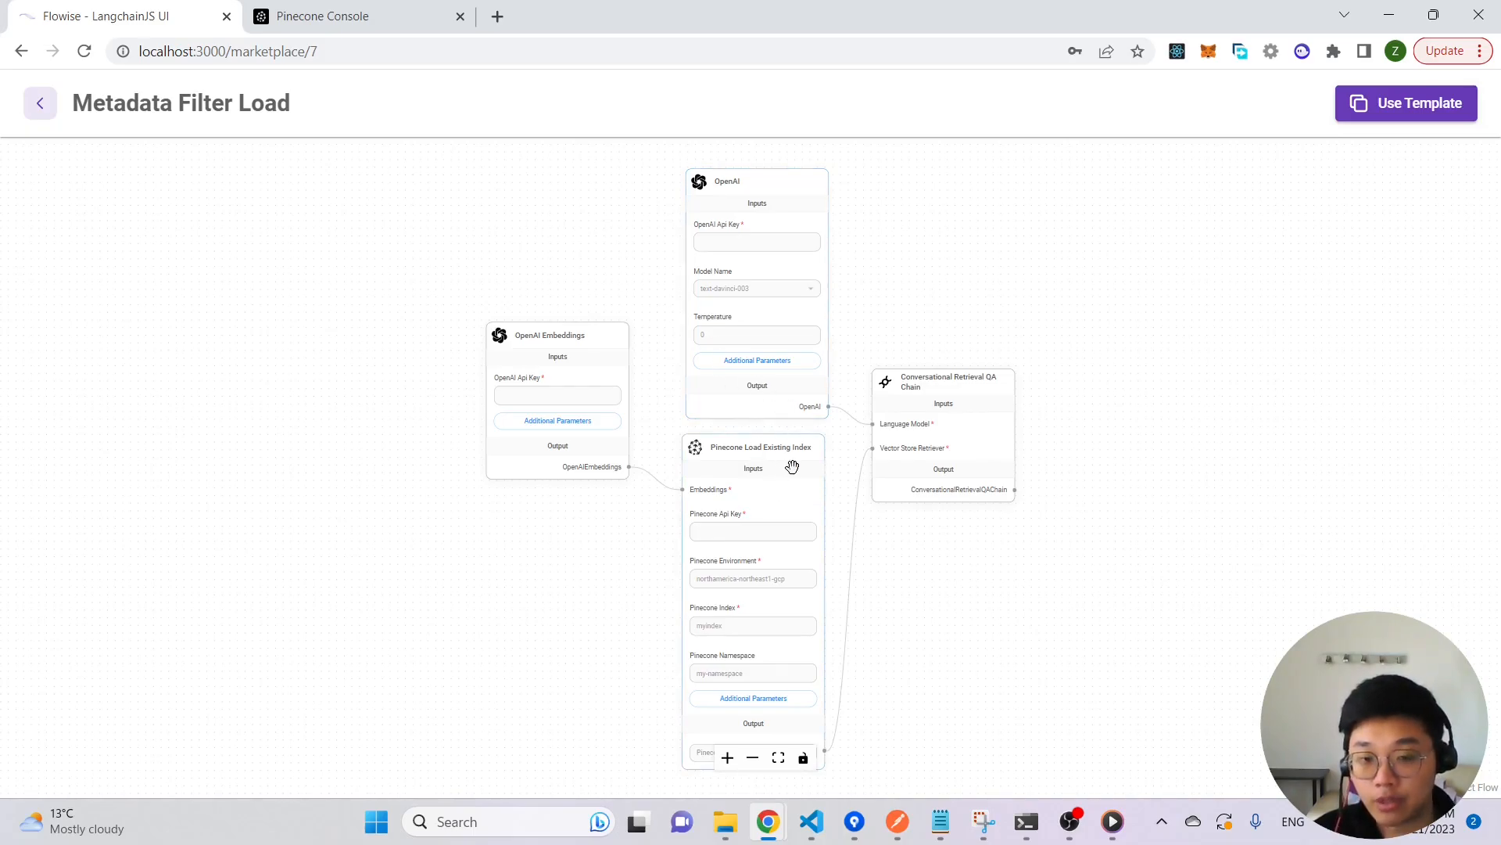
scroll(793, 467, "up", 2)
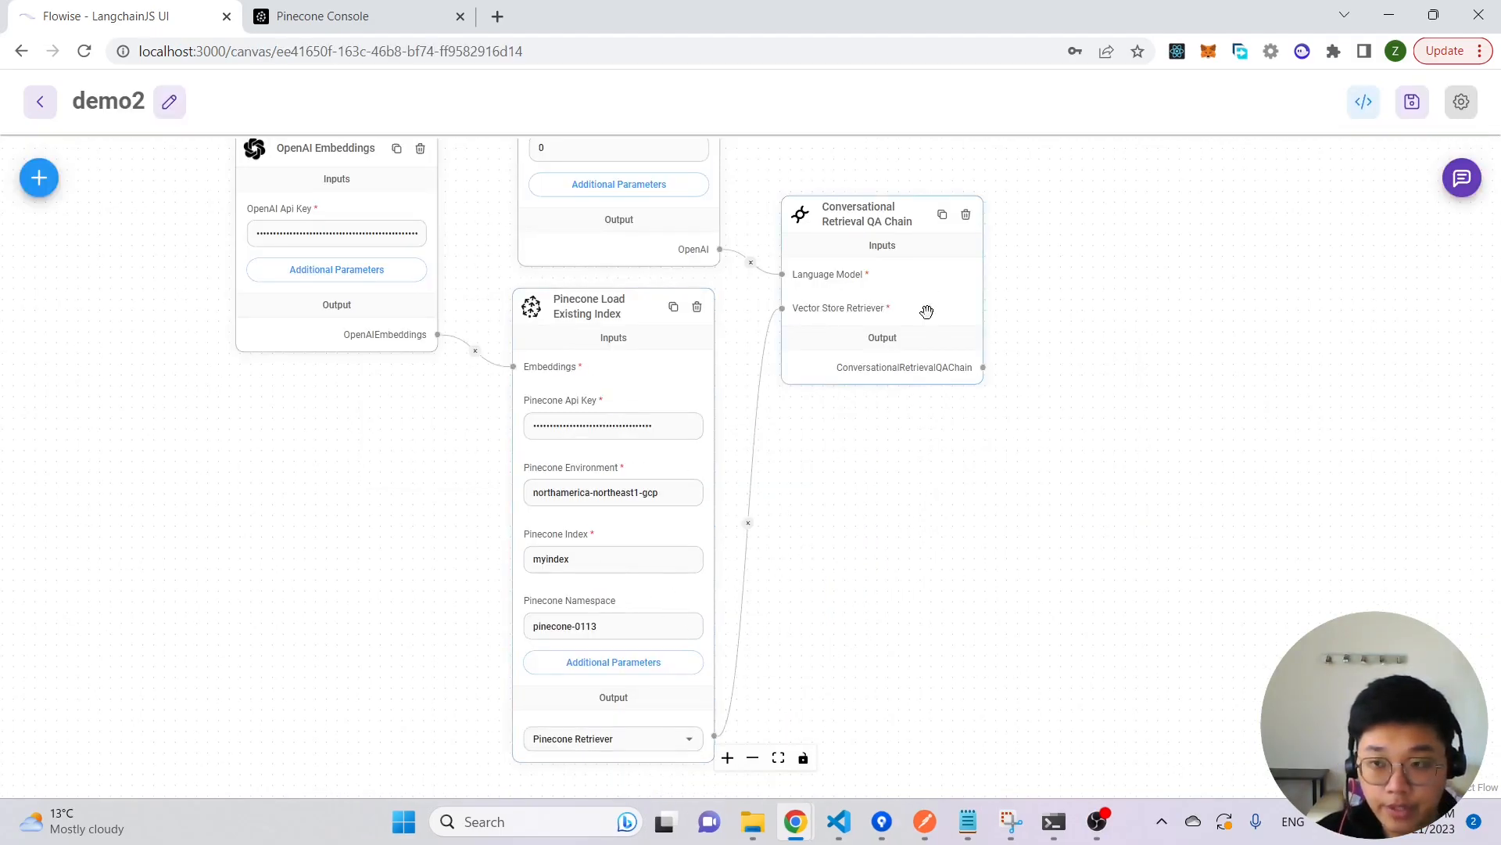
- Ask demo2's chat "who are the cofounder of Flowise?" and compare the answer with test2.txt in Notepad
left_click(1462, 179)
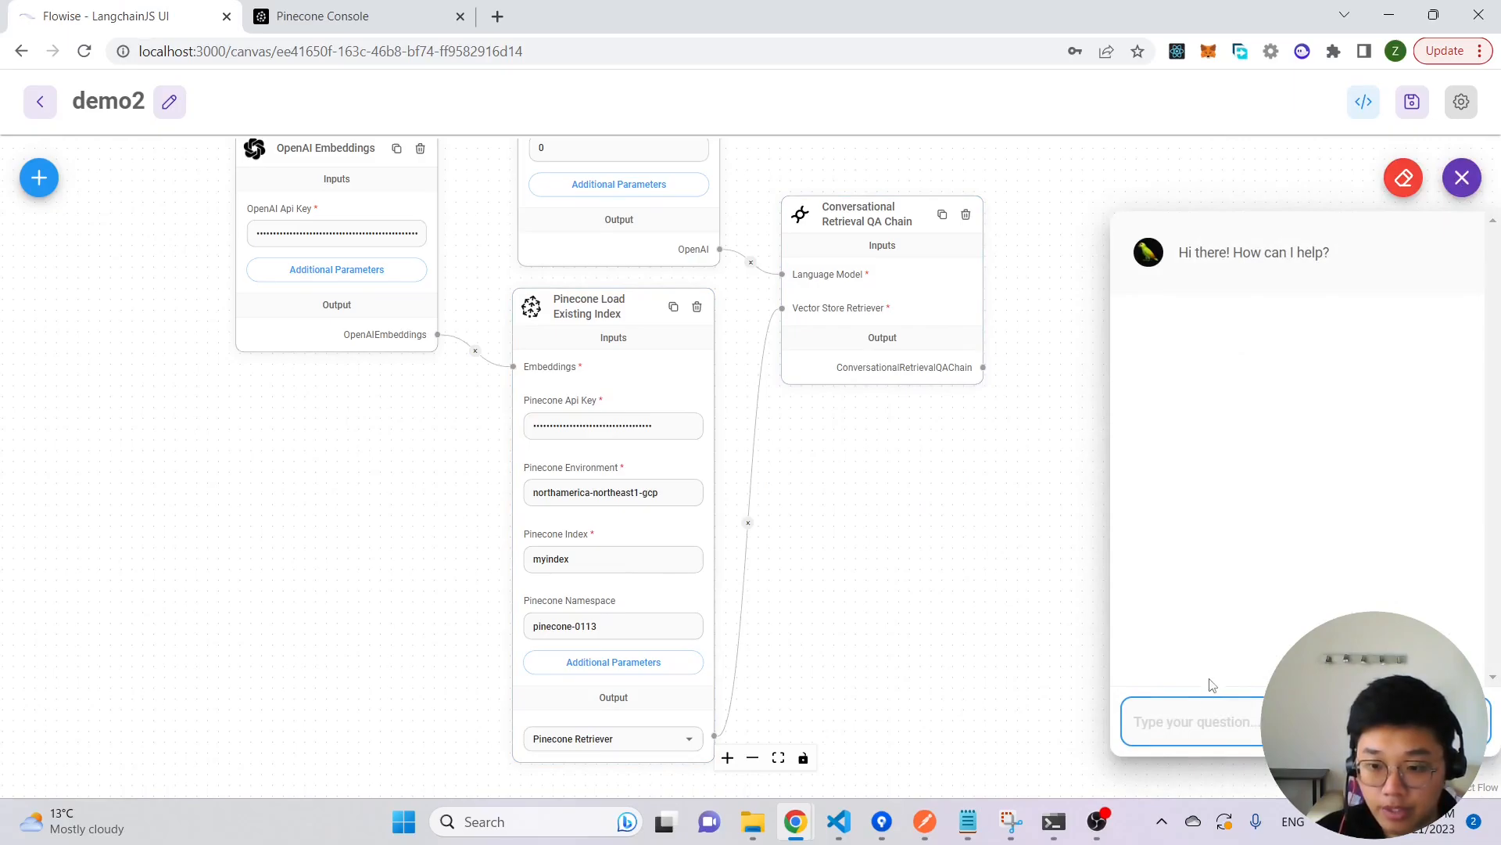
type("who are the cofound")
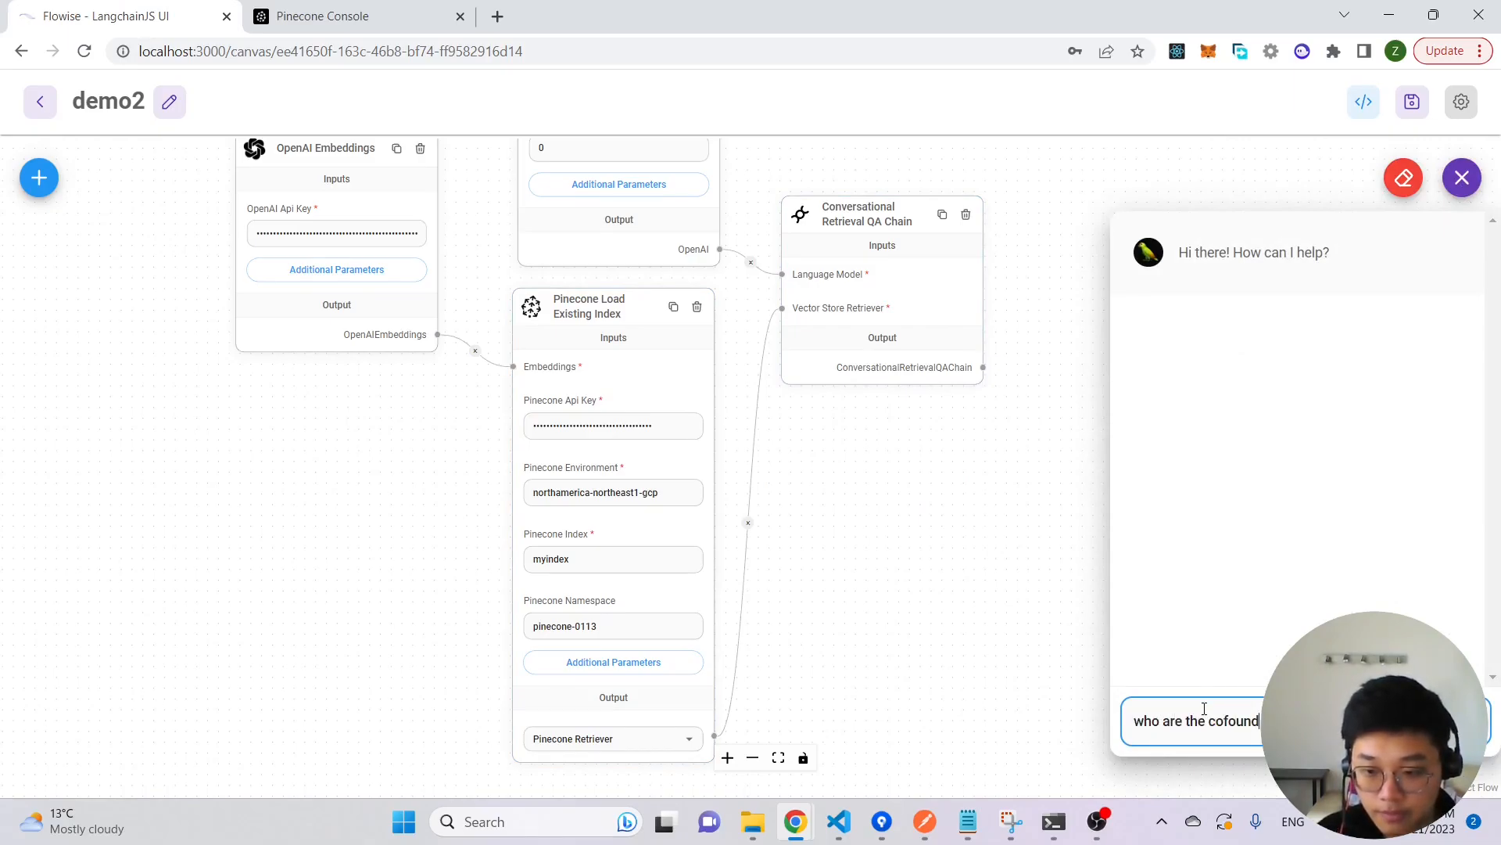
key("Caps_Lock")
key("Return")
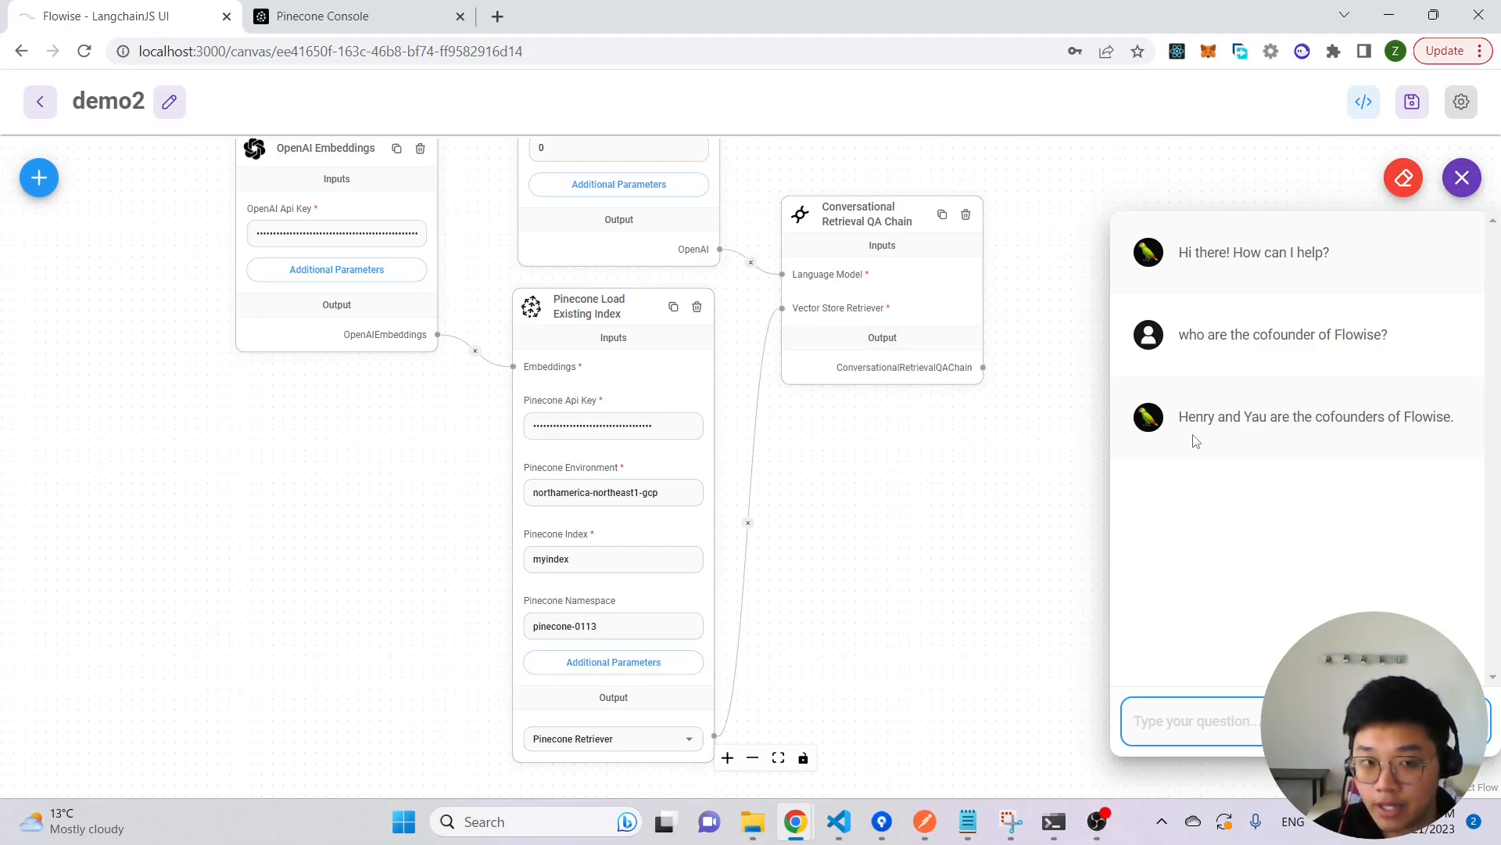
left_click(968, 821)
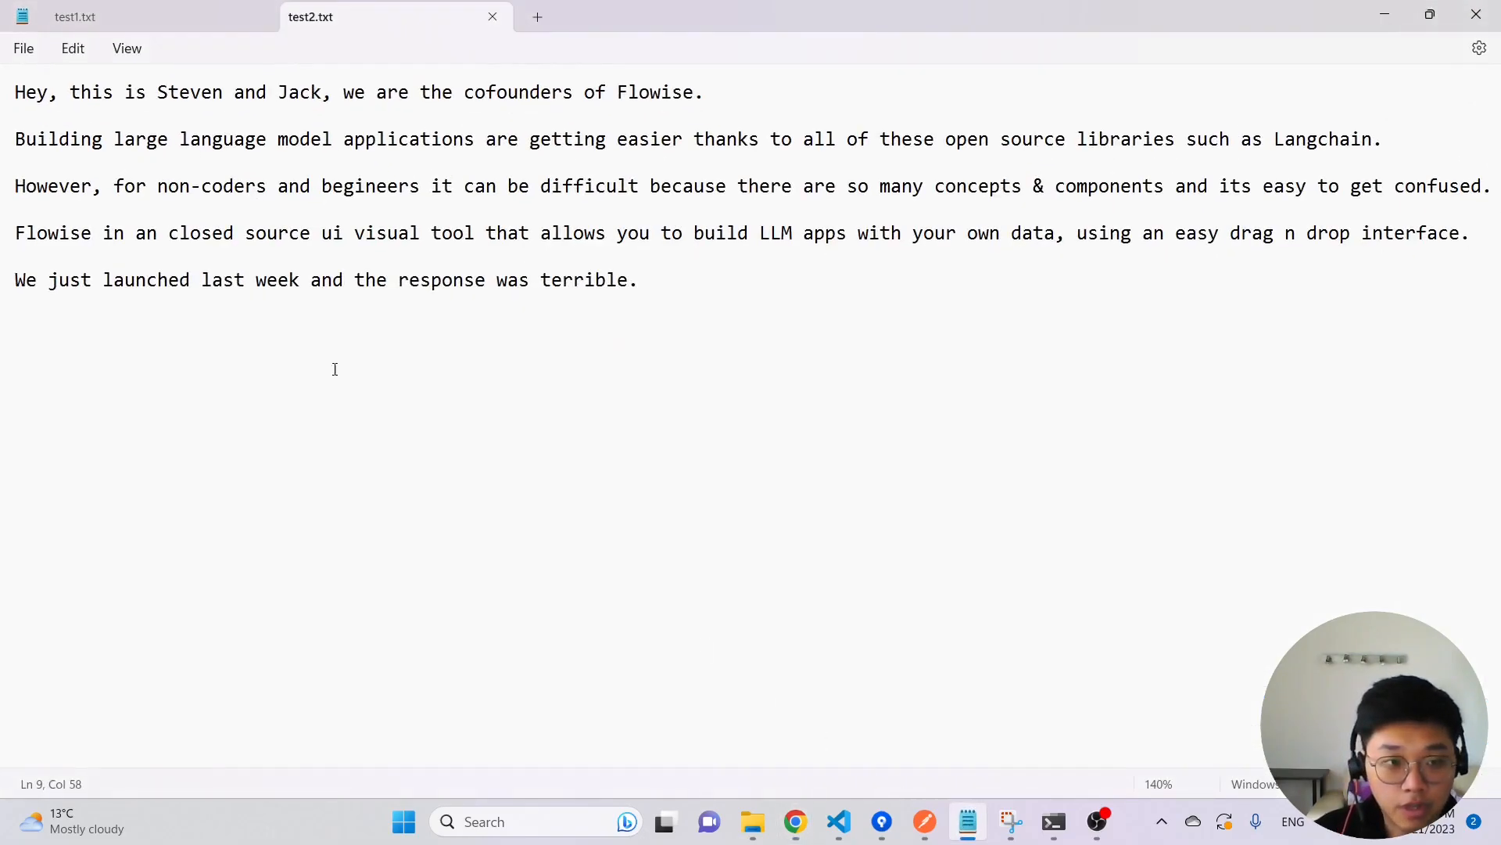
left_click(1385, 14)
- Add a Pinecone metadata filter with key userid and value userb to the Pinecone Load Existing Index node
left_click(593, 662)
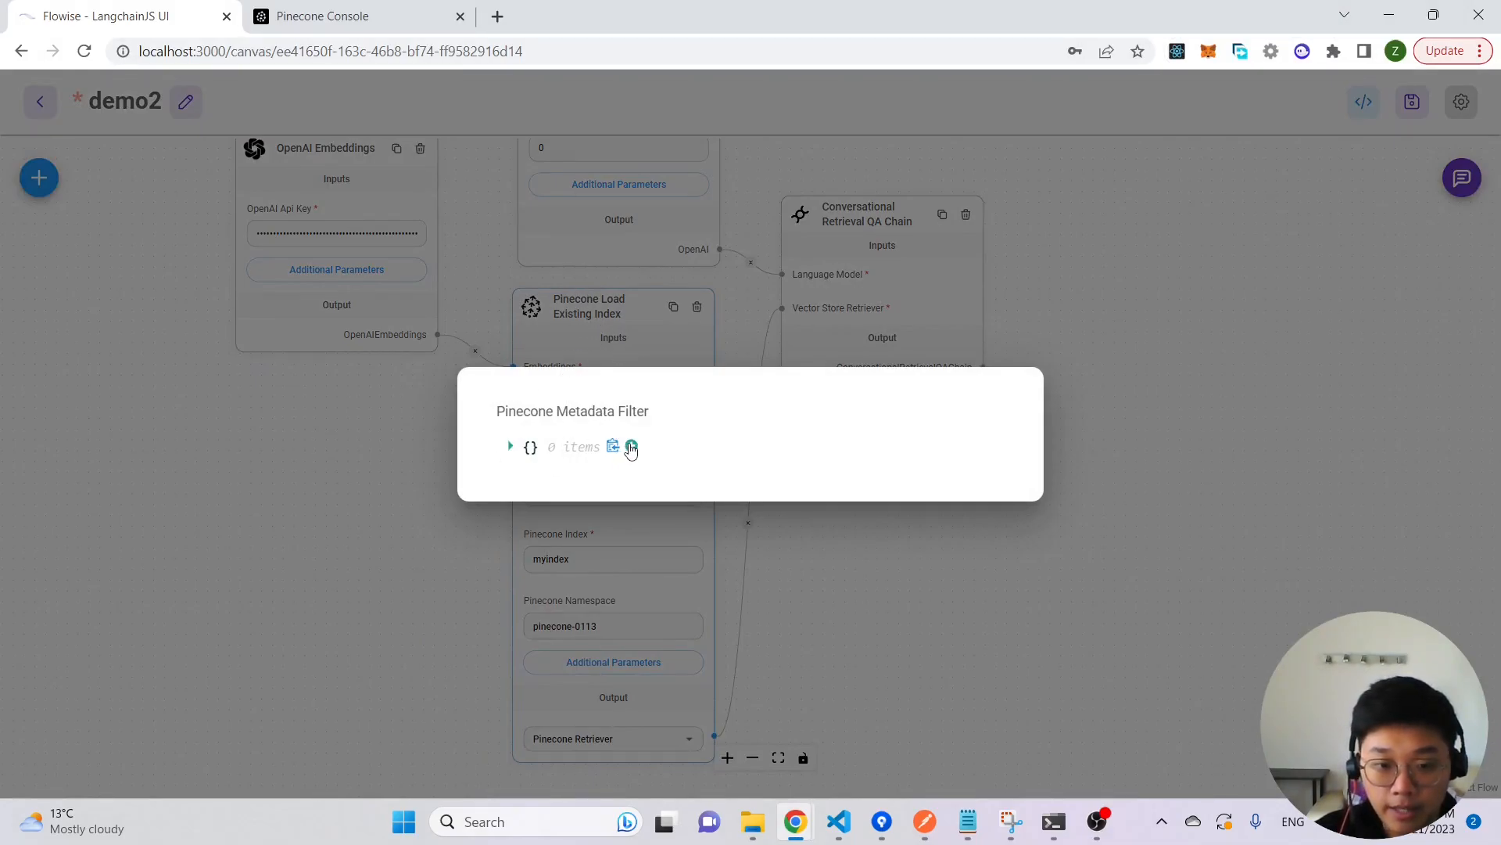
left_click(630, 448)
type("userid")
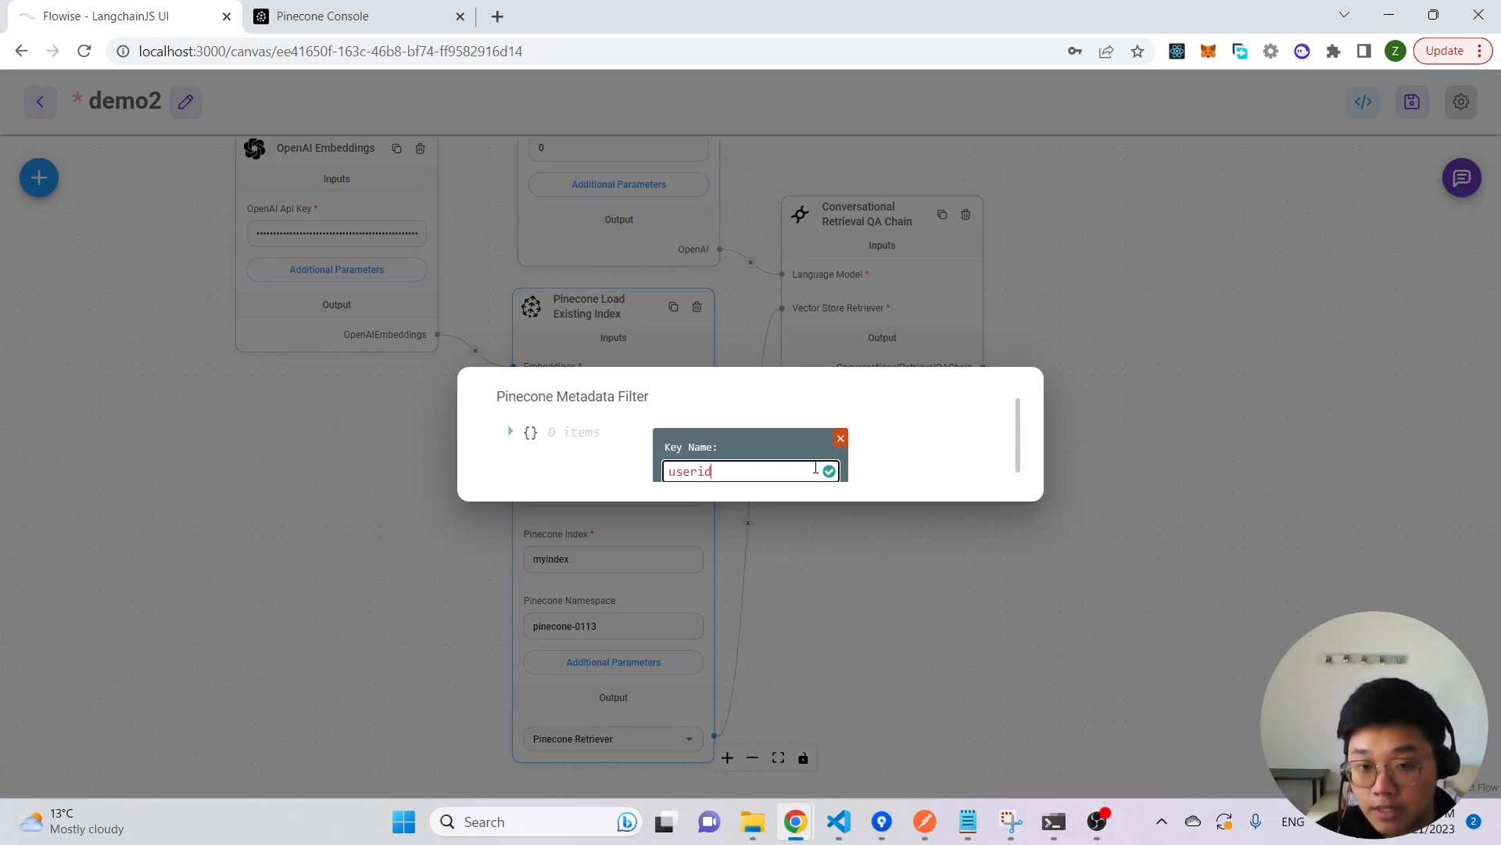
left_click(829, 471)
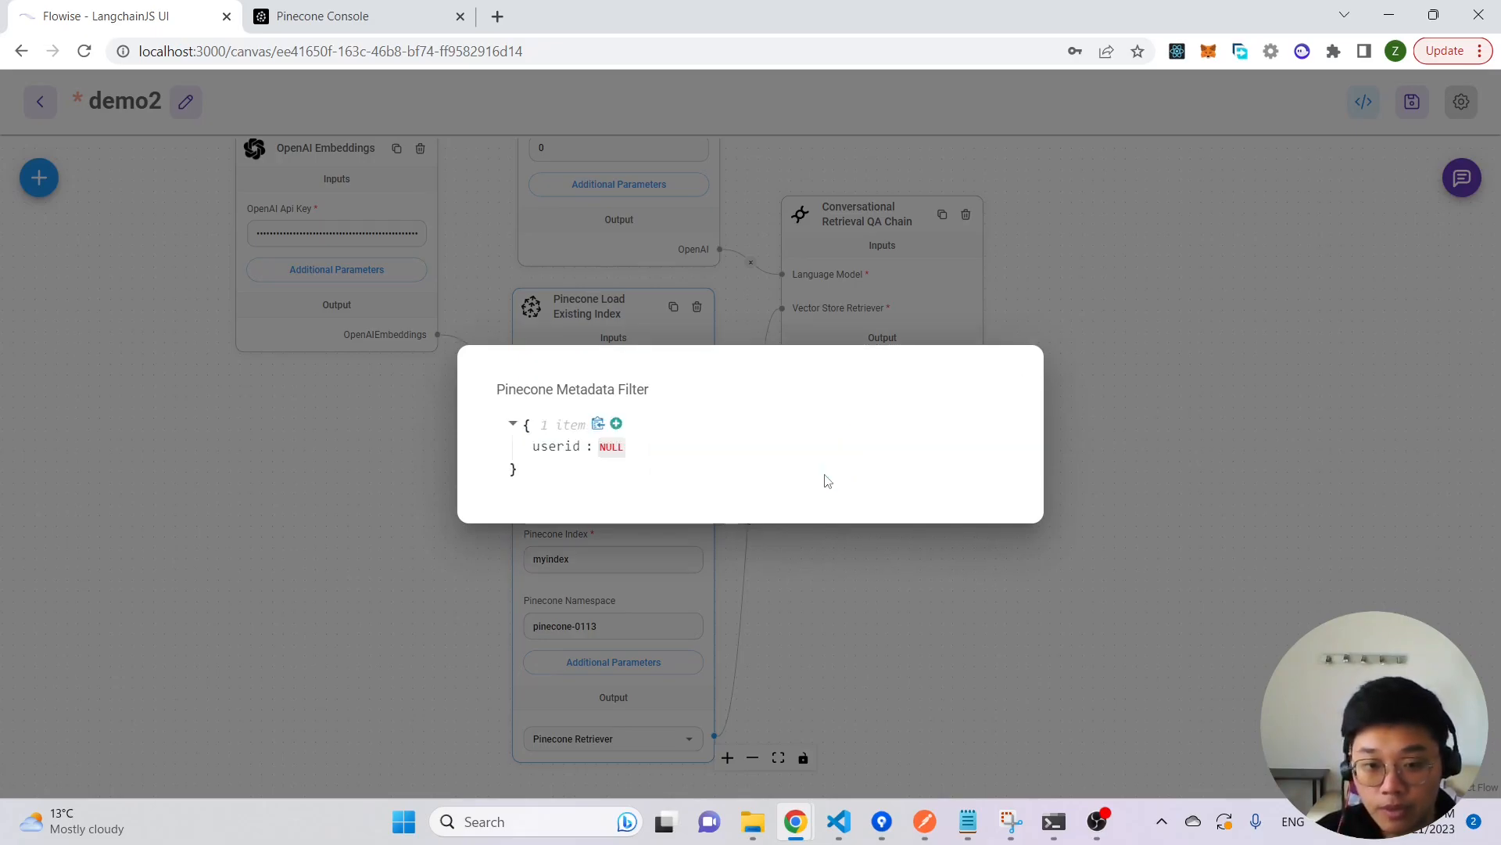
left_click(657, 446)
double_click(654, 444)
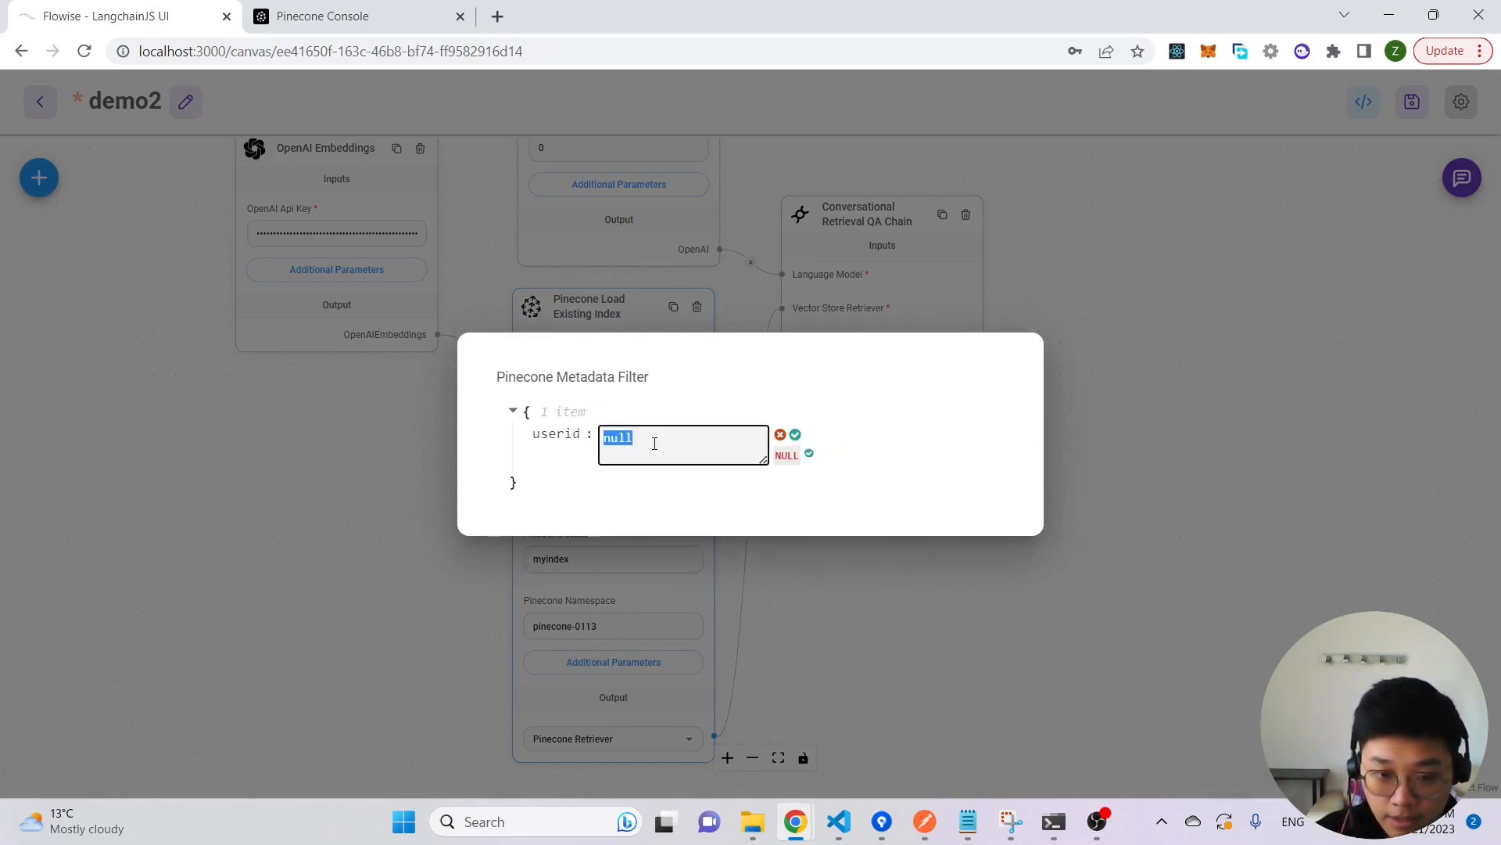
type("userb")
left_click(795, 435)
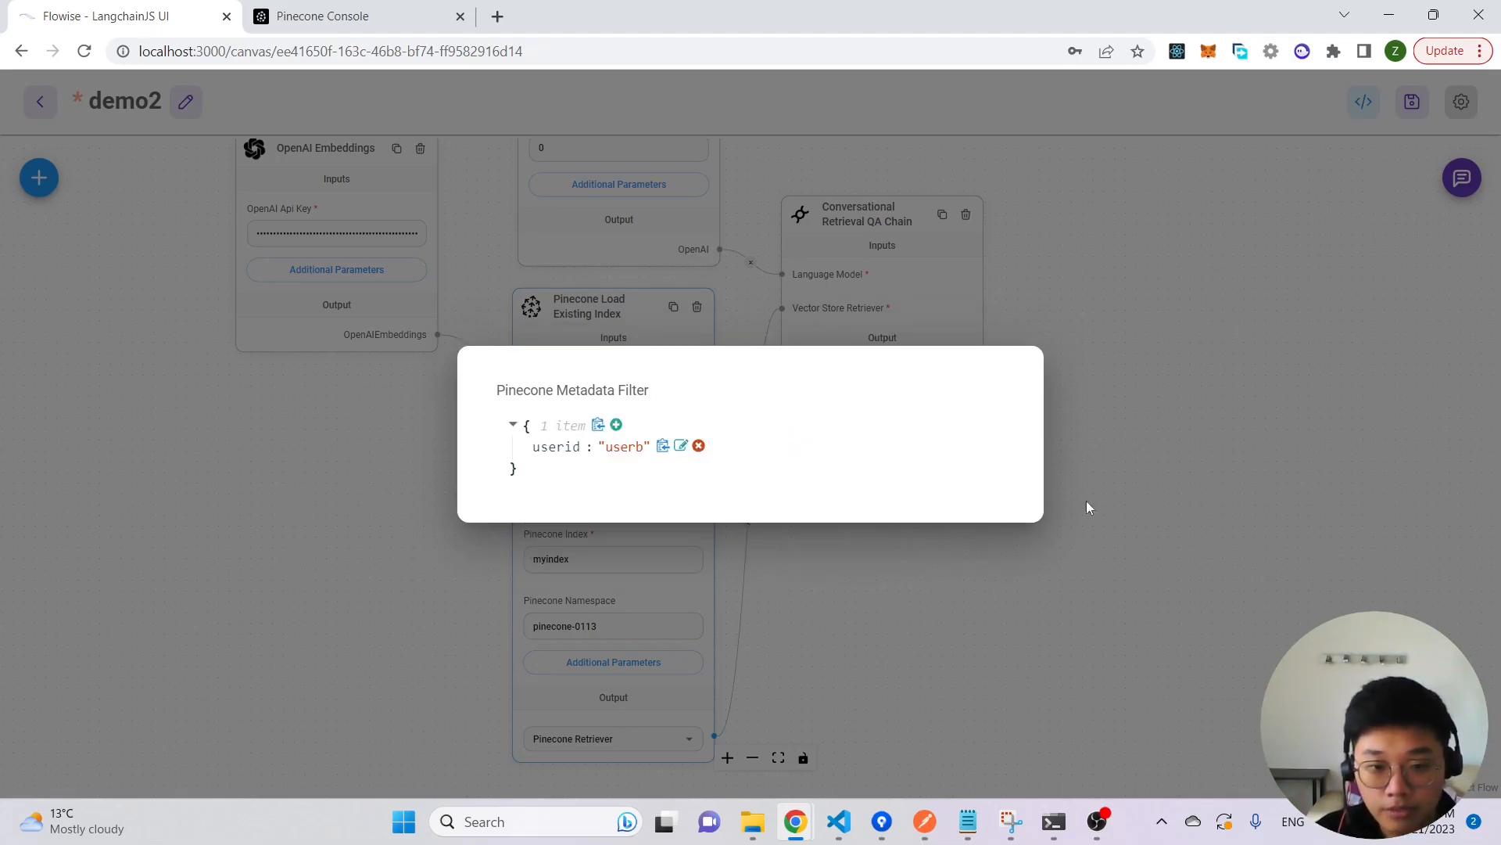
left_click(1142, 583)
- Save demo2 and repeat the question "who are the cofounder of Flowise?" in its chat
left_click(1412, 101)
left_click(1462, 178)
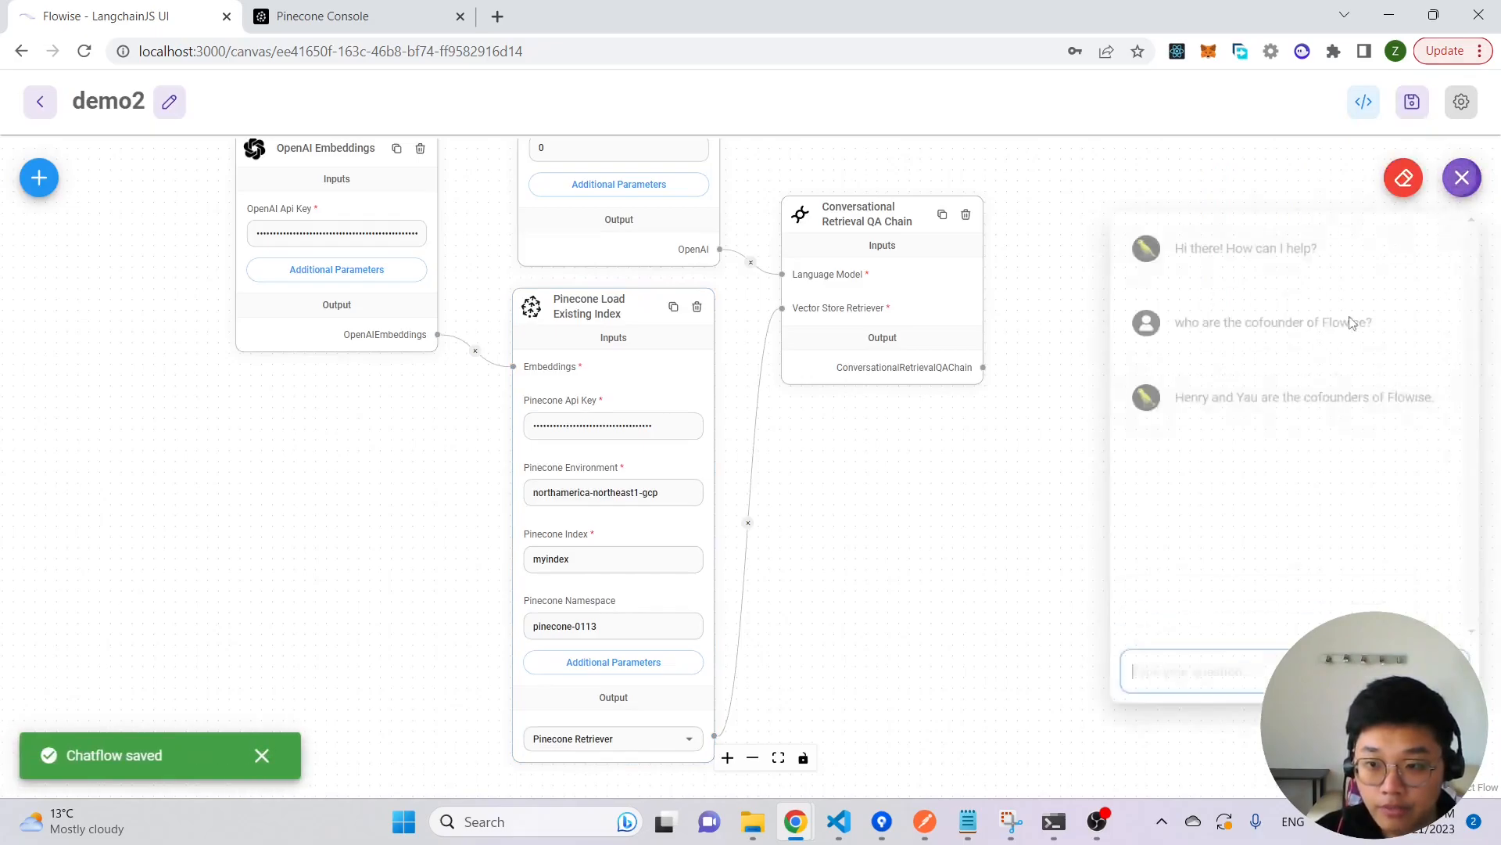
left_click_drag(1179, 336, 1390, 334)
key("ctrl+c")
left_click(1196, 721)
key("ctrl+v")
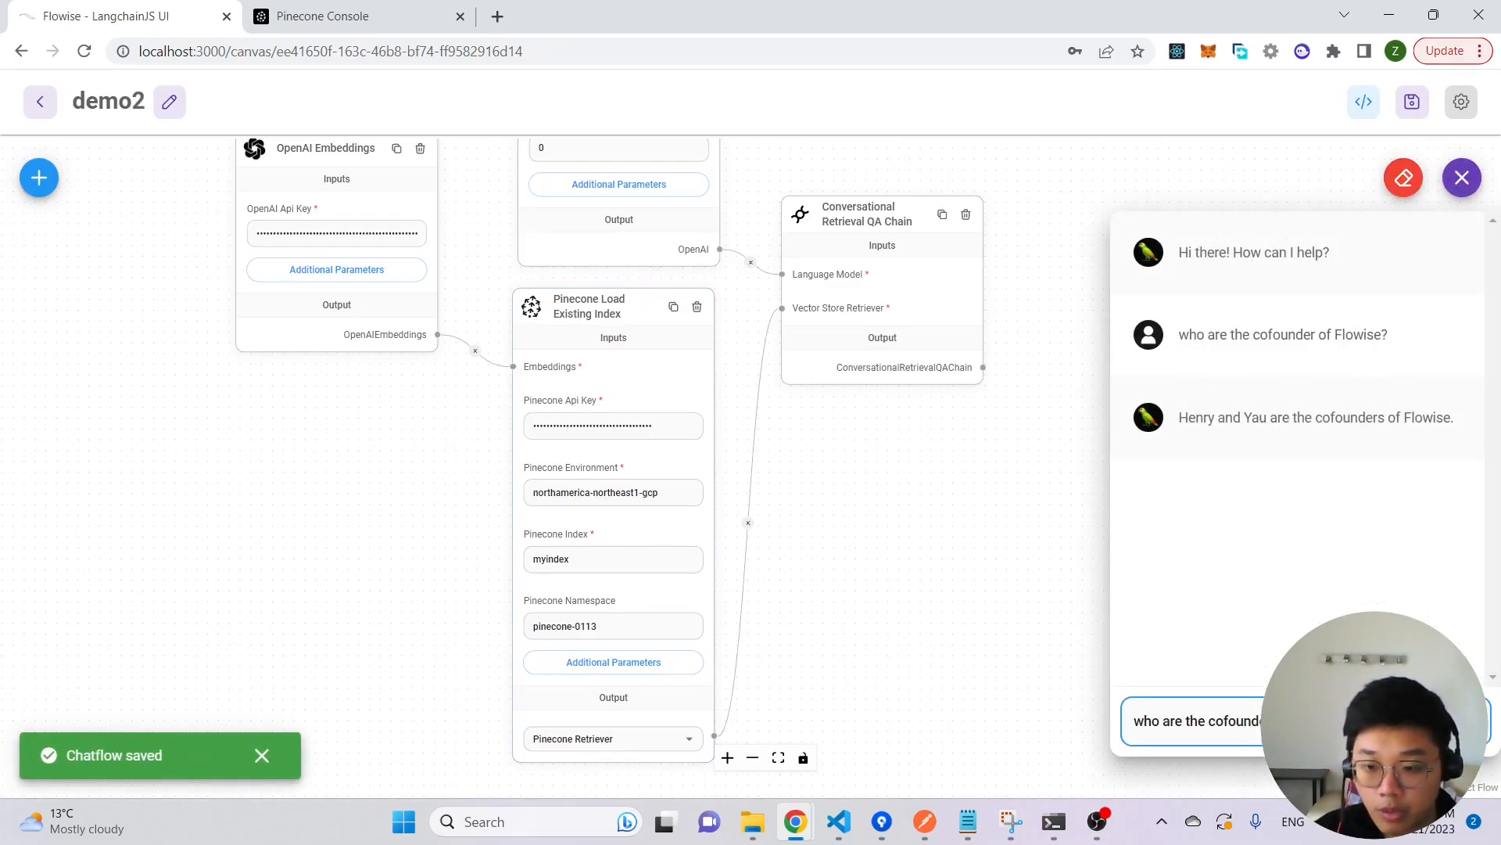
key("Return")
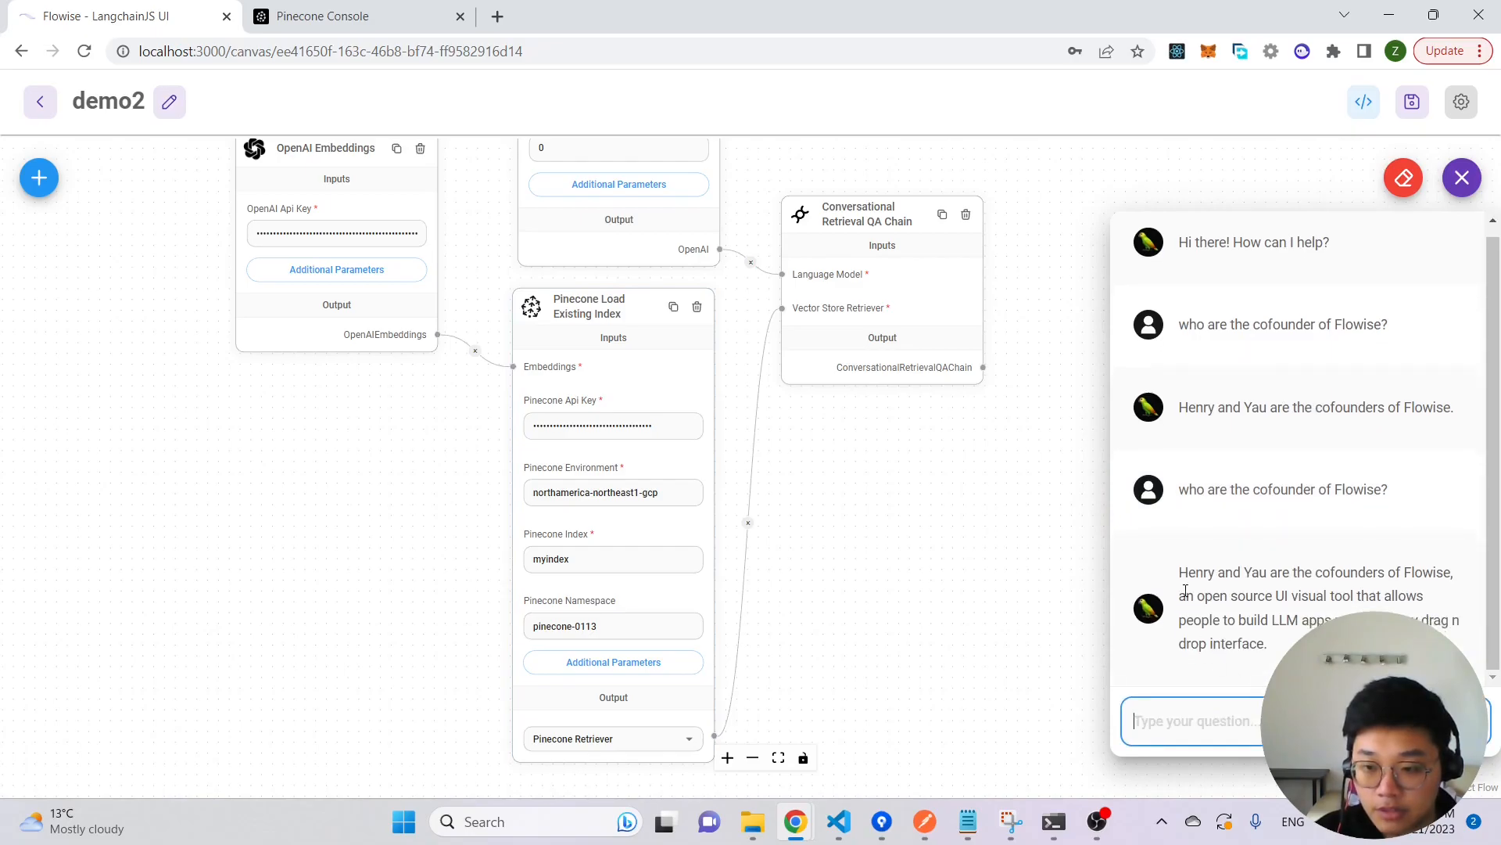
- Change the Pinecone Load Existing Index node's userid metadata filter value to usera
left_click(630, 665)
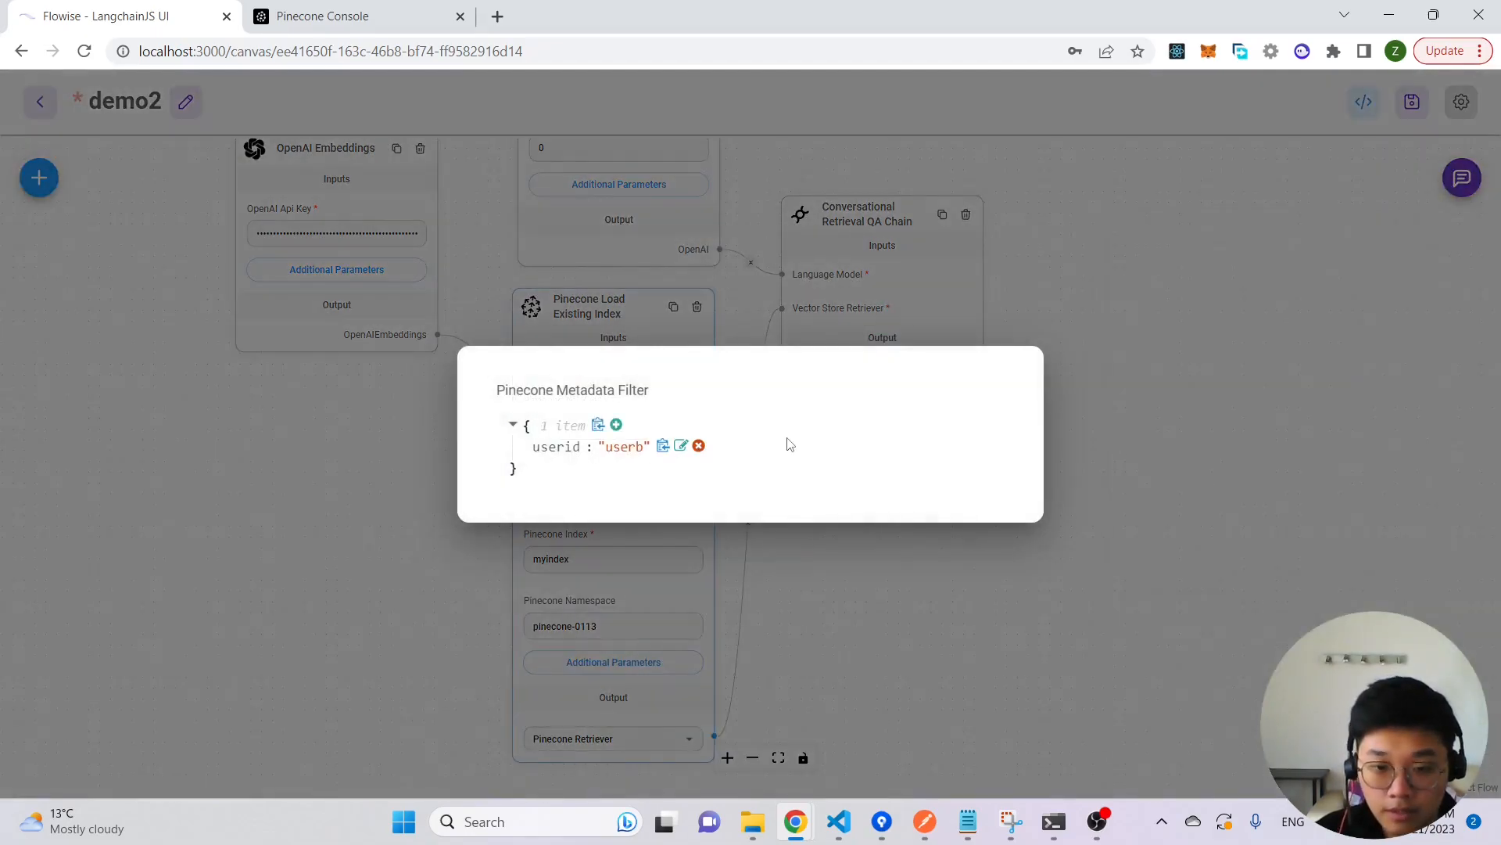
left_click(681, 445)
left_click_drag(632, 438, 644, 437)
type("a")
left_click(795, 435)
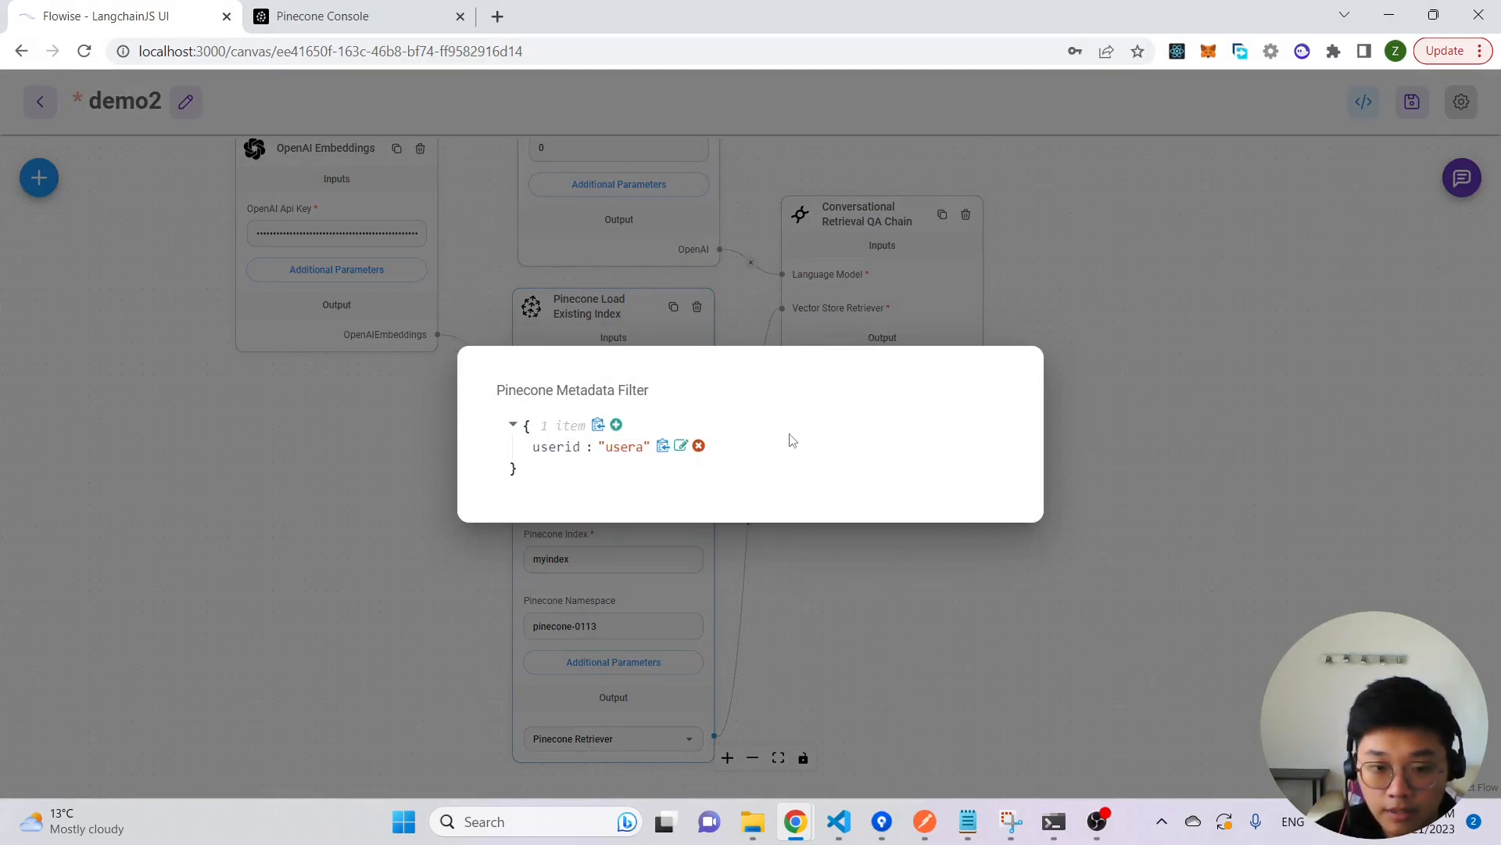
left_click(1276, 373)
- Save demo2 with the changed metadata filter and ask its chat "who are the cofounder of Flowise?" again
left_click(1412, 102)
left_click(1463, 178)
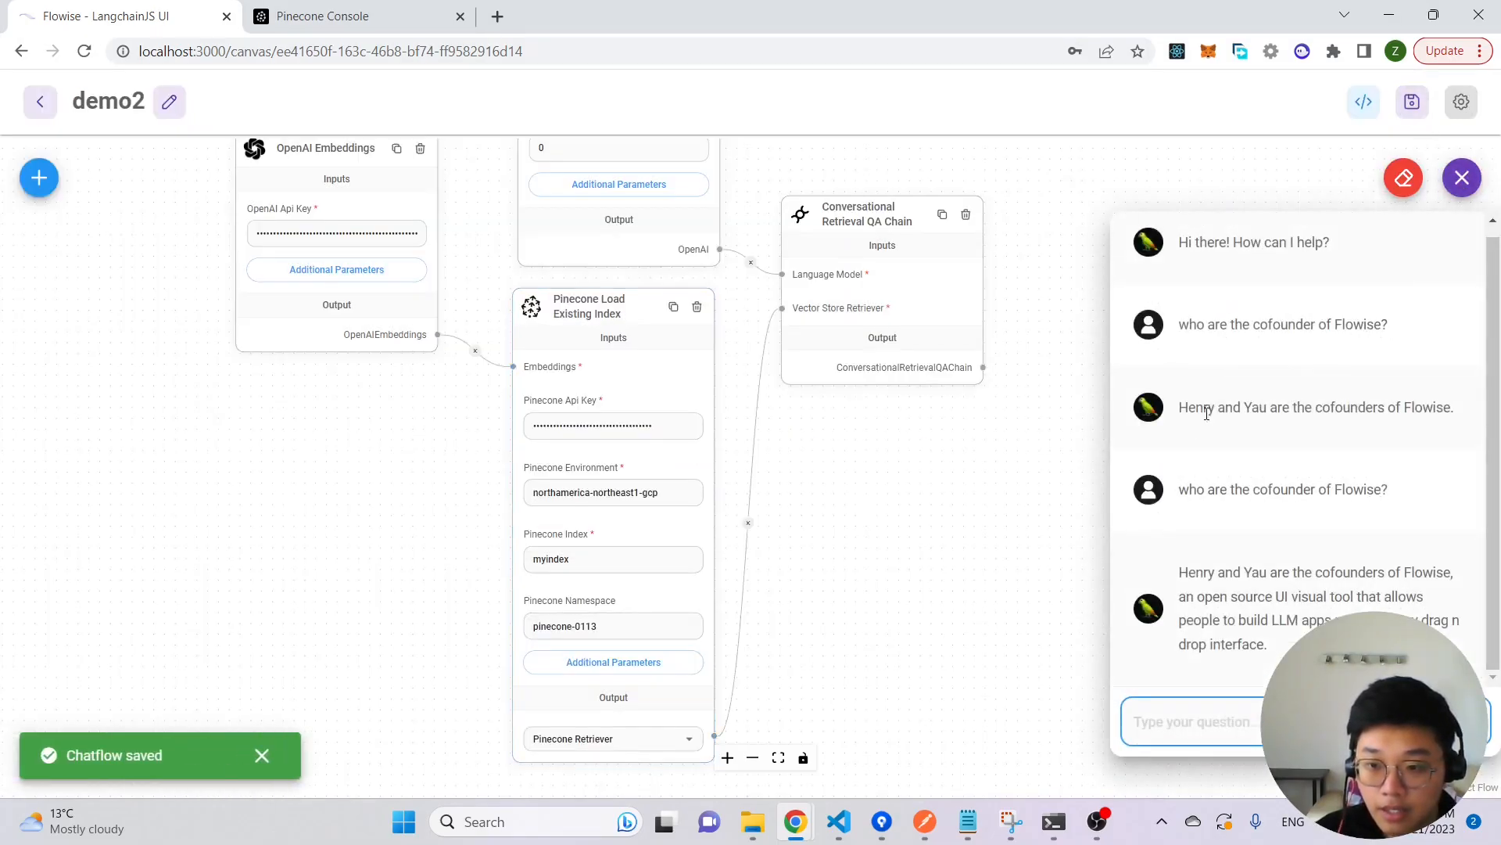
triple_click(1182, 489)
key("ctrl+c")
left_click(1192, 721)
key("ctrl+v")
key("Return")
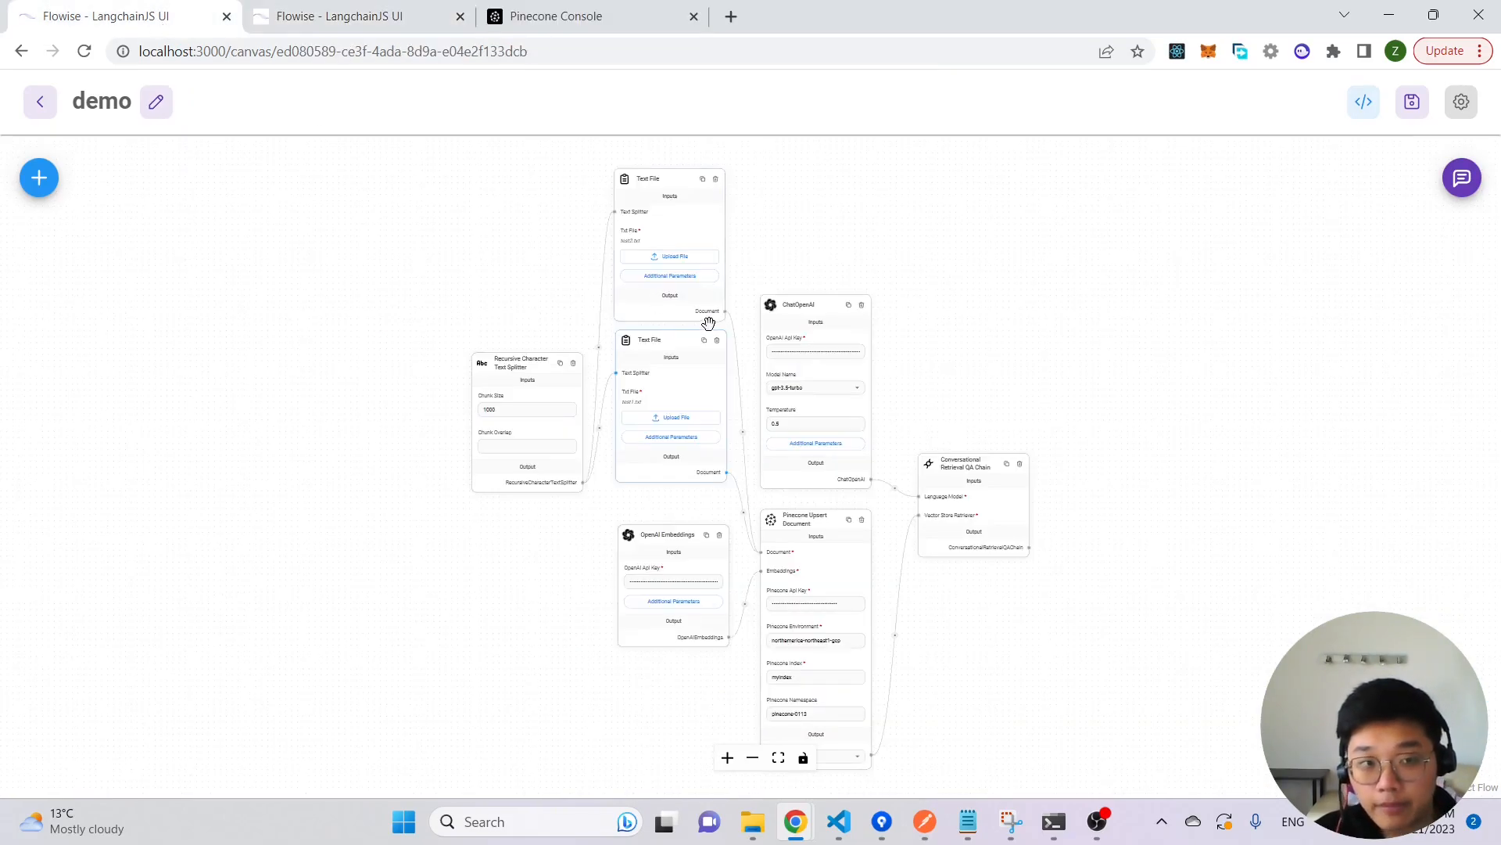
- Review the metadata set in the additional parameters of demo's test2.txt and test1.txt Text File nodes
scroll(782, 230, "up", 1)
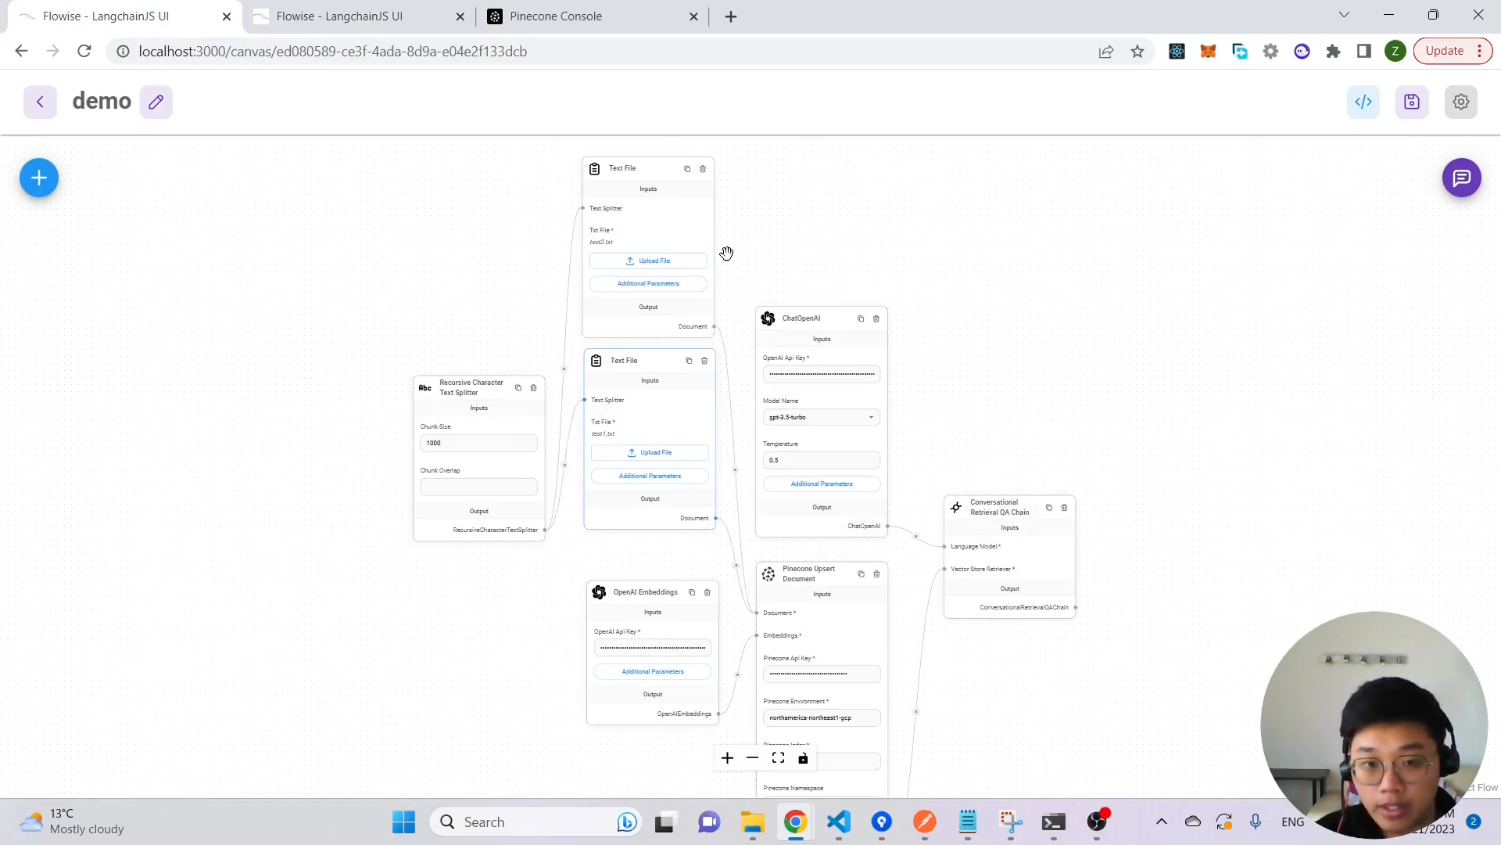
scroll(727, 211, "up", 3)
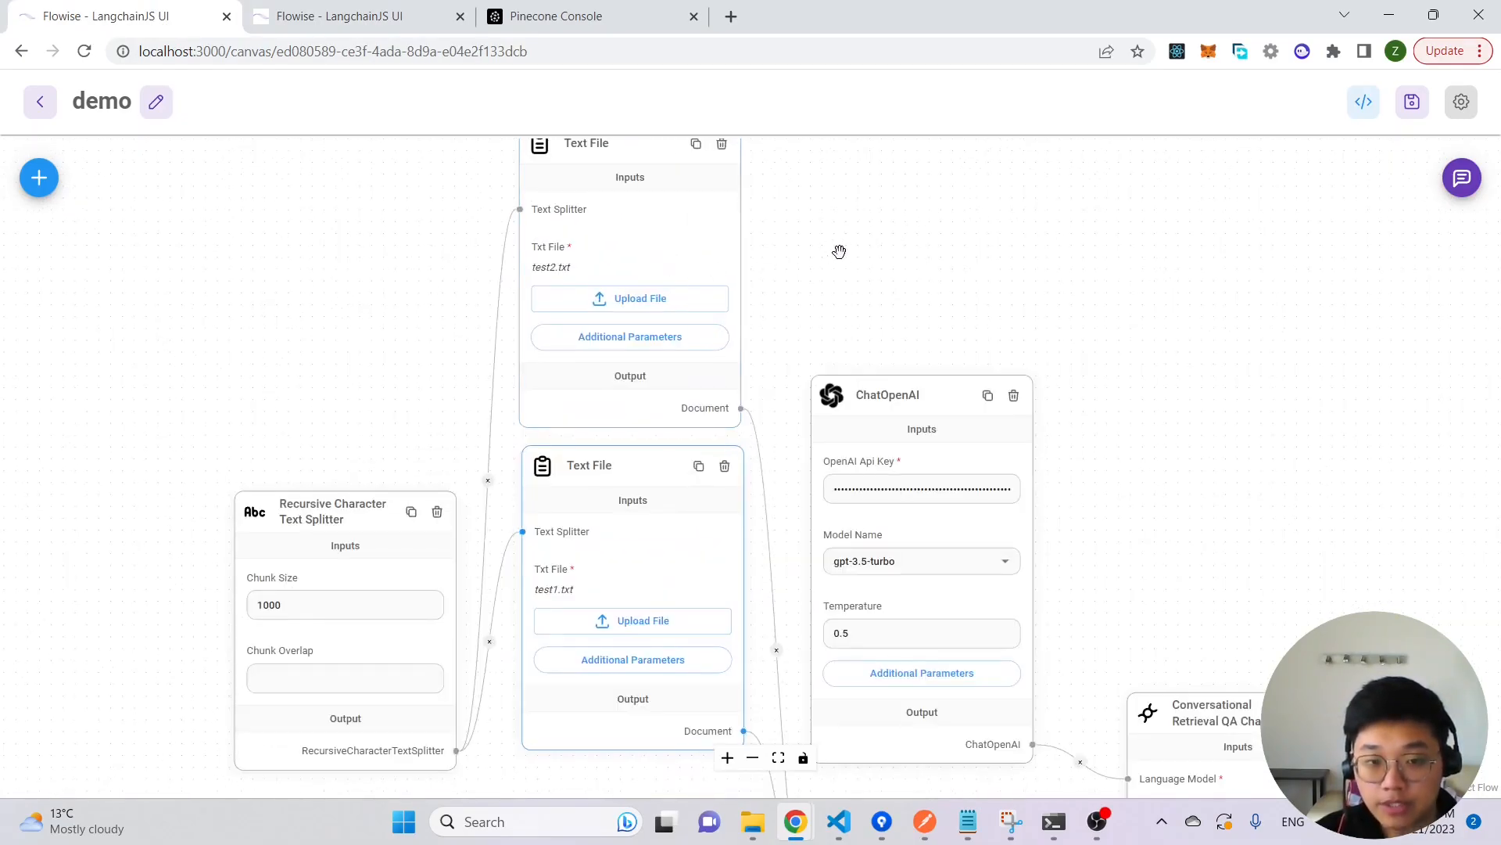
left_click_drag(838, 252, 842, 275)
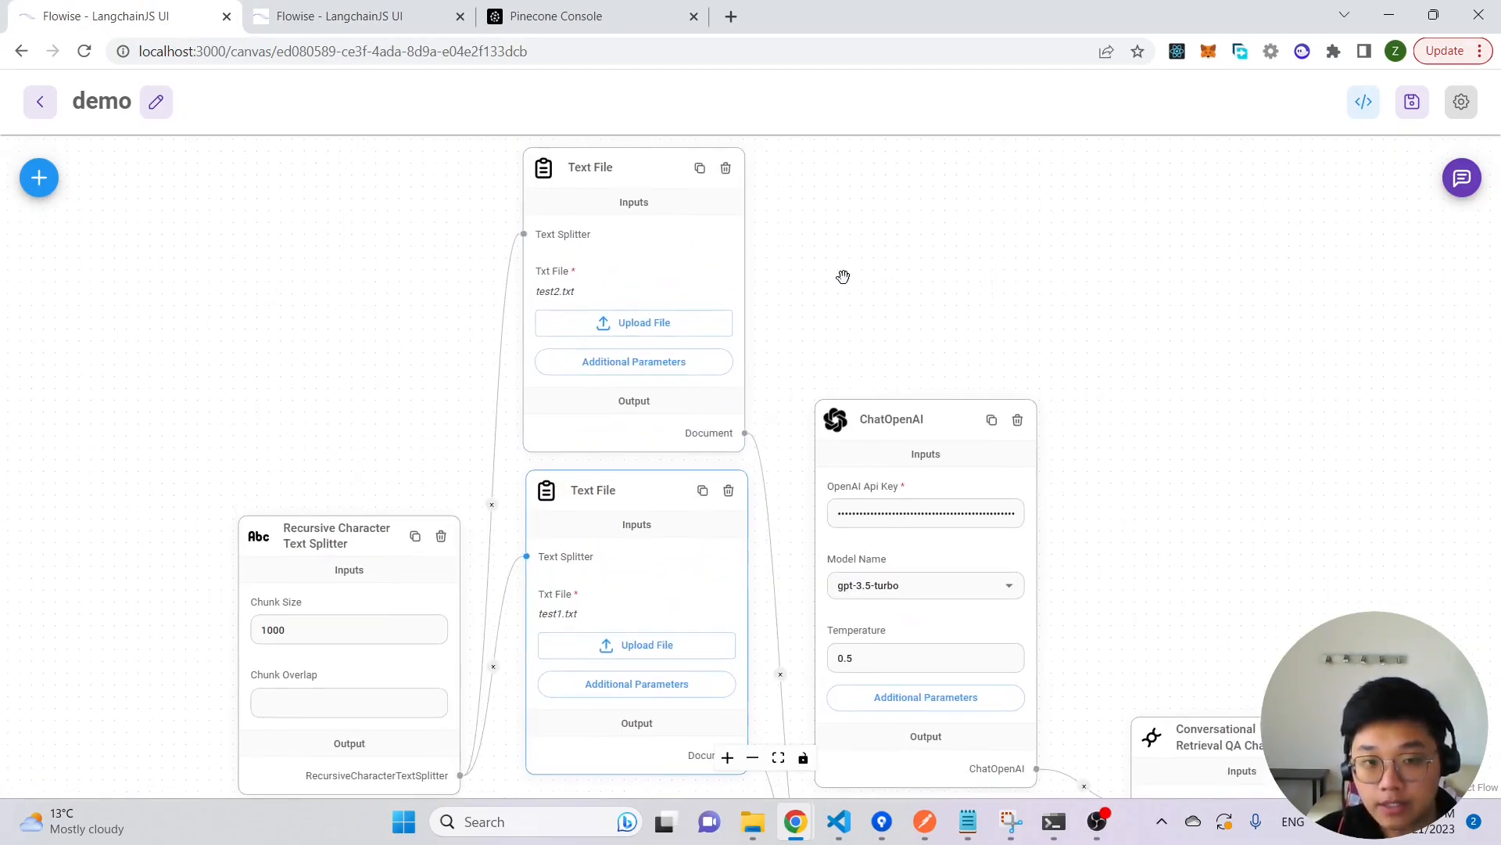
left_click(649, 365)
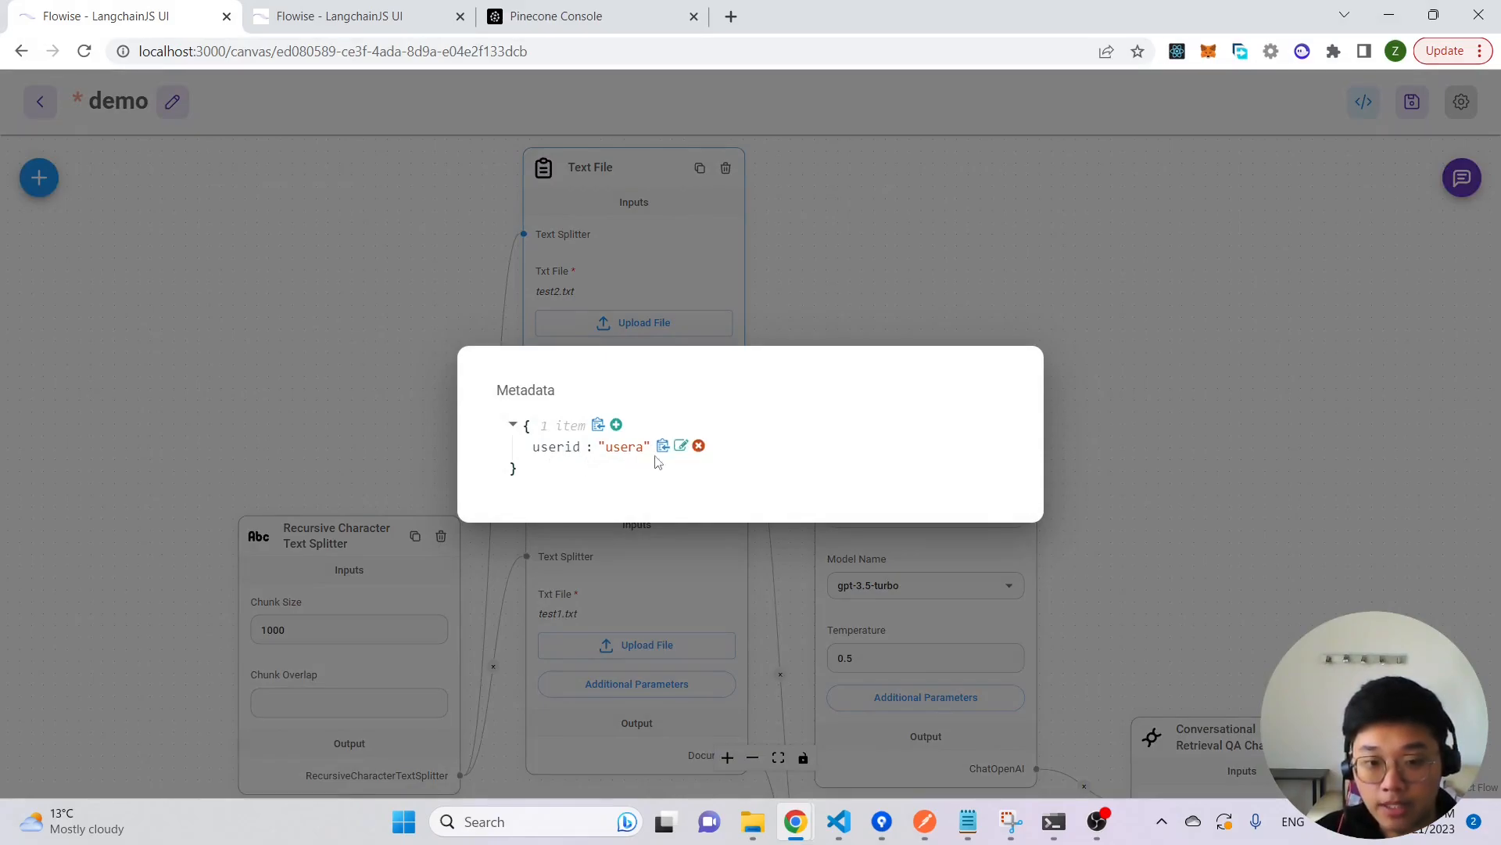
left_click(803, 583)
left_click(612, 692)
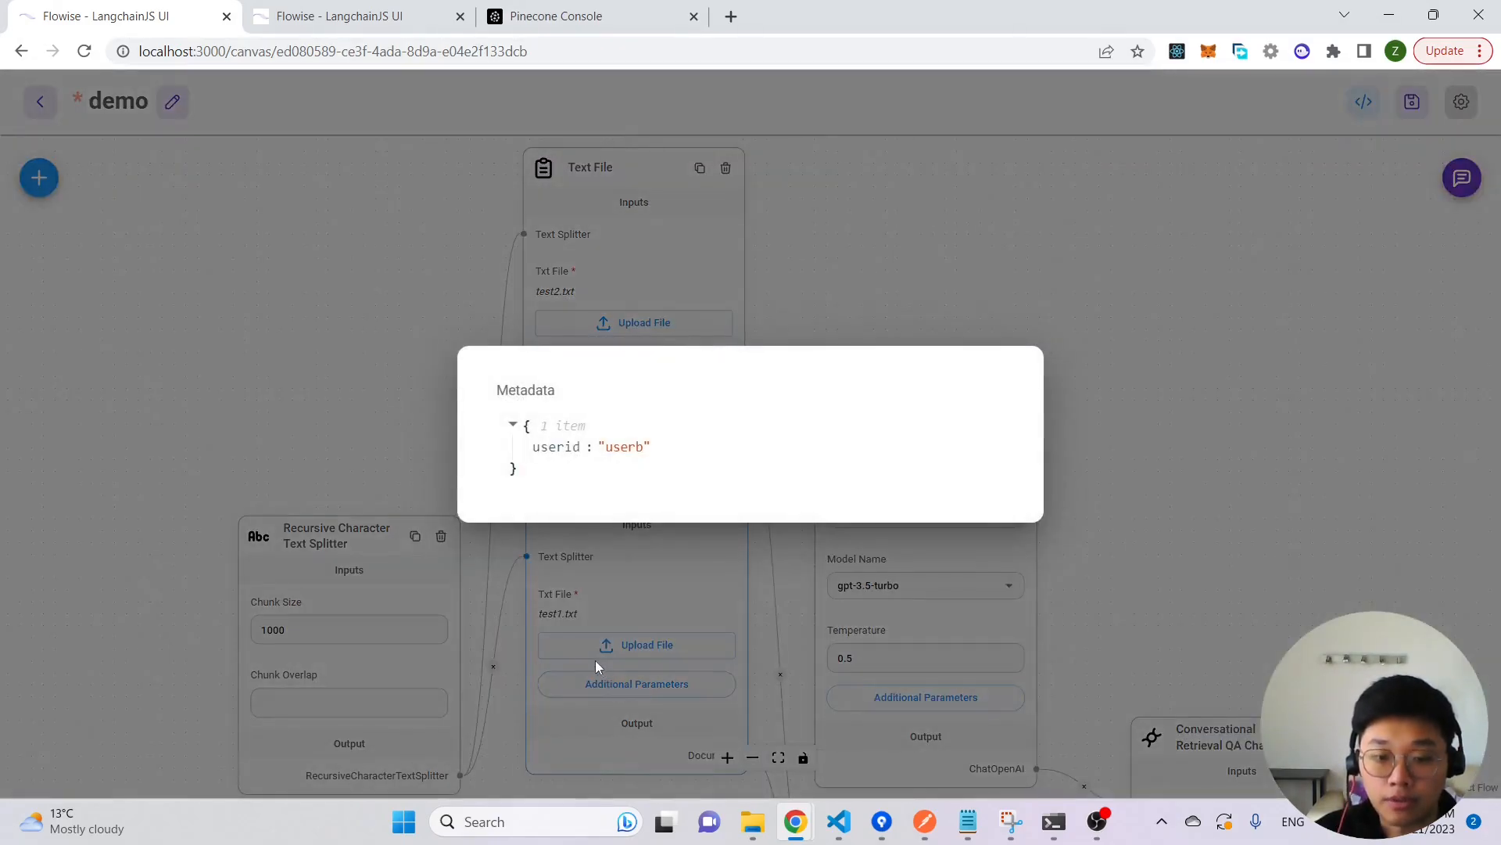
left_click(851, 274)
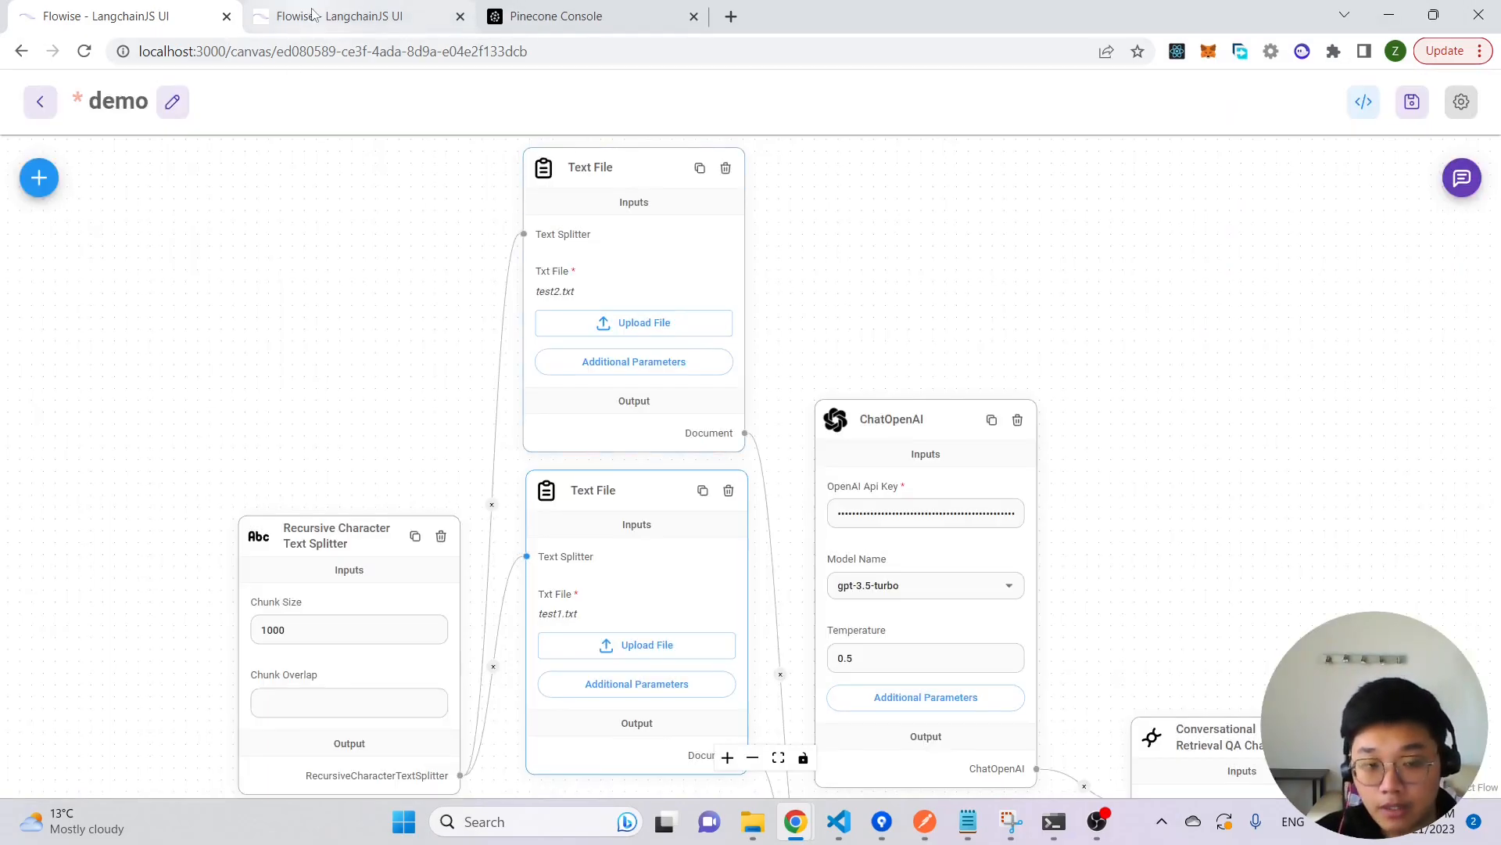
- Switch to the demo2 chatflow and inspect the Pinecone Load Existing Index node's metadata filter
mouse_move(311, 14)
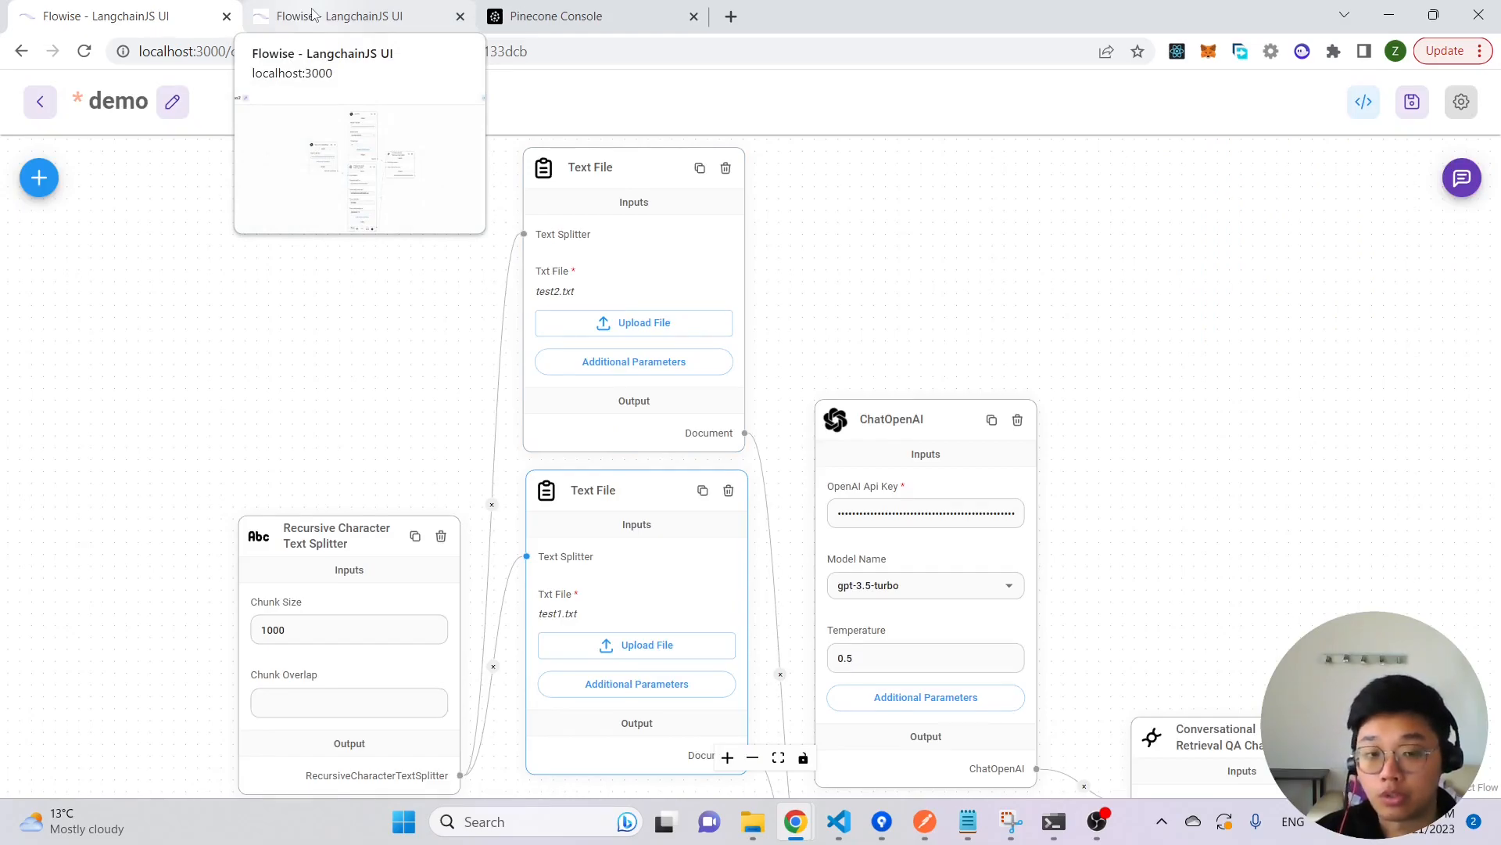
left_click(311, 14)
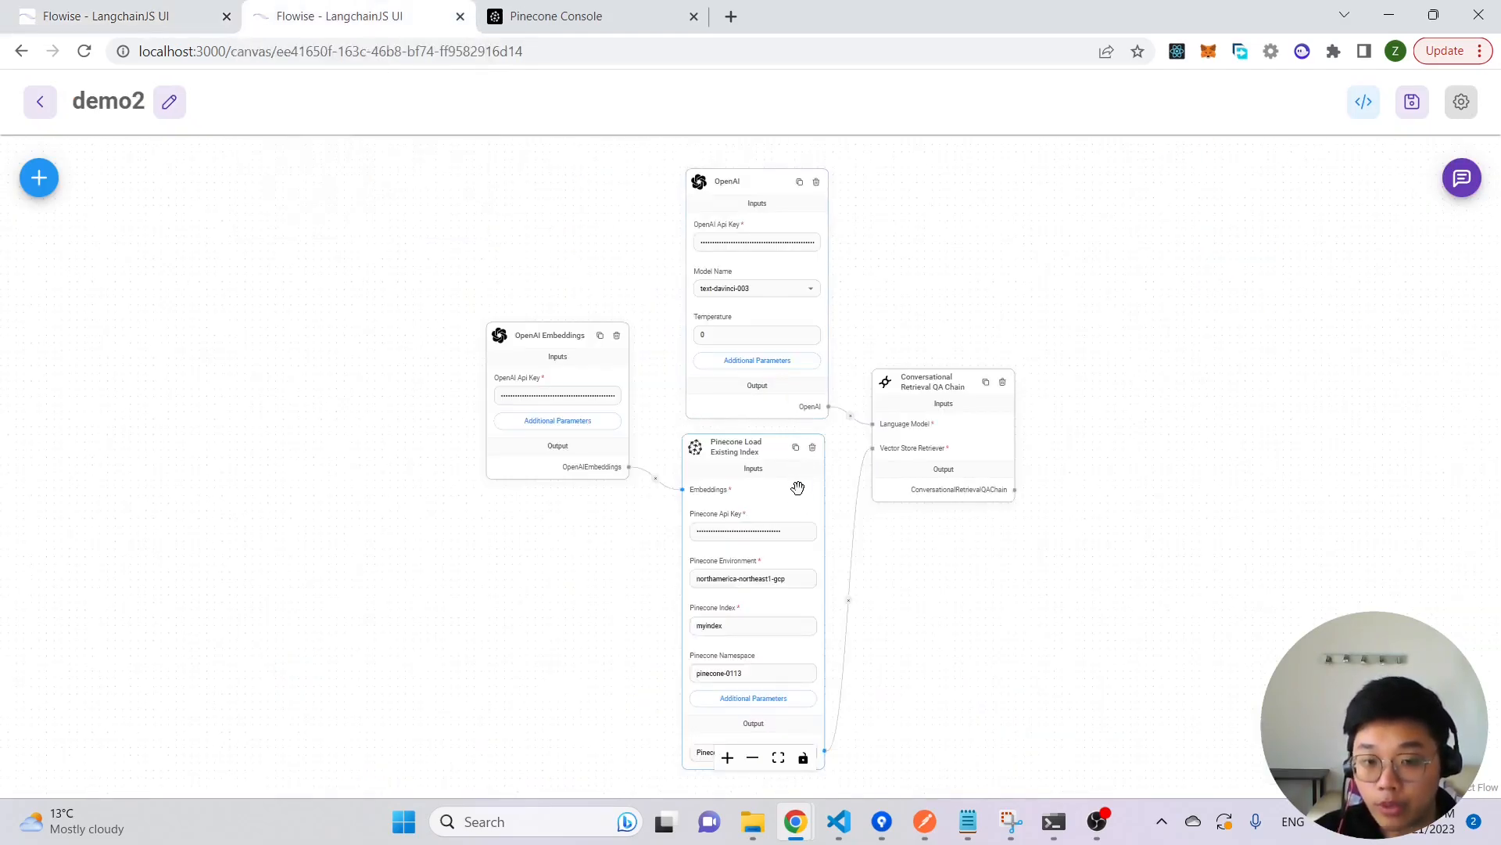
scroll(792, 475, "up", 3)
left_click_drag(1031, 628, 1006, 549)
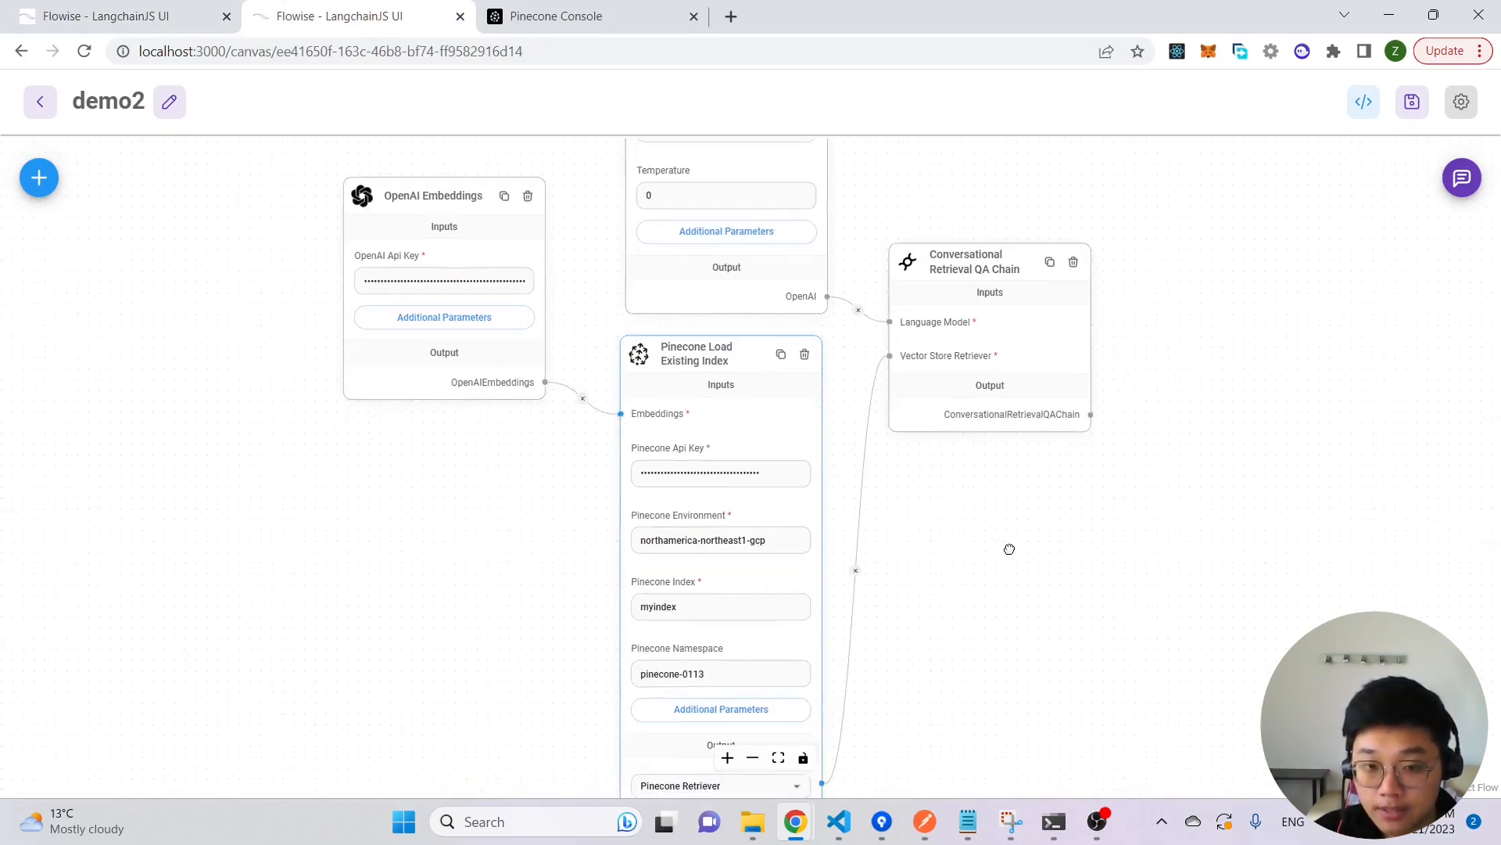
scroll(925, 543, "up", 3)
left_click(779, 532)
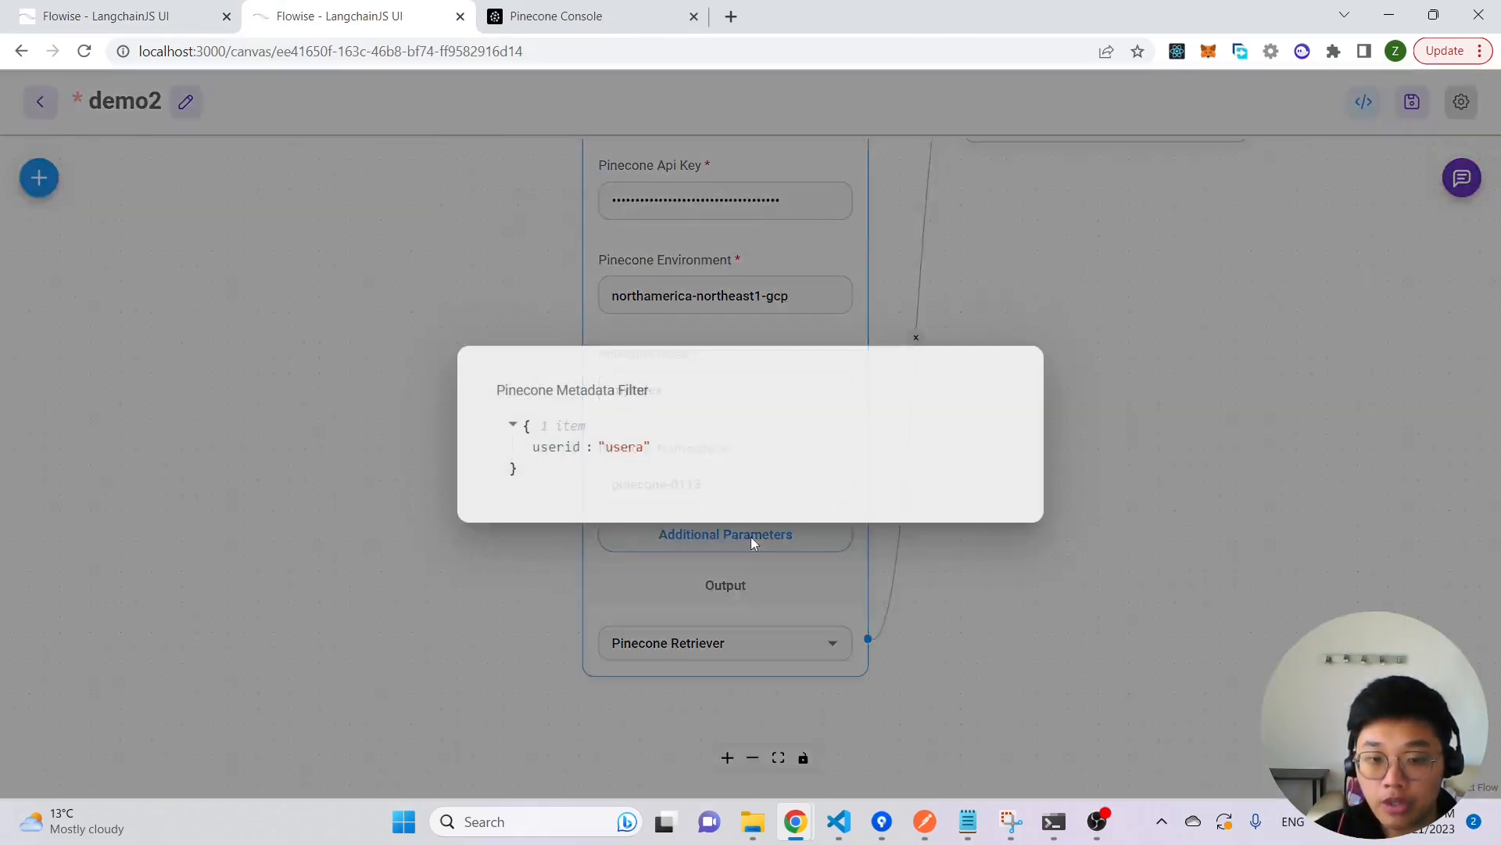